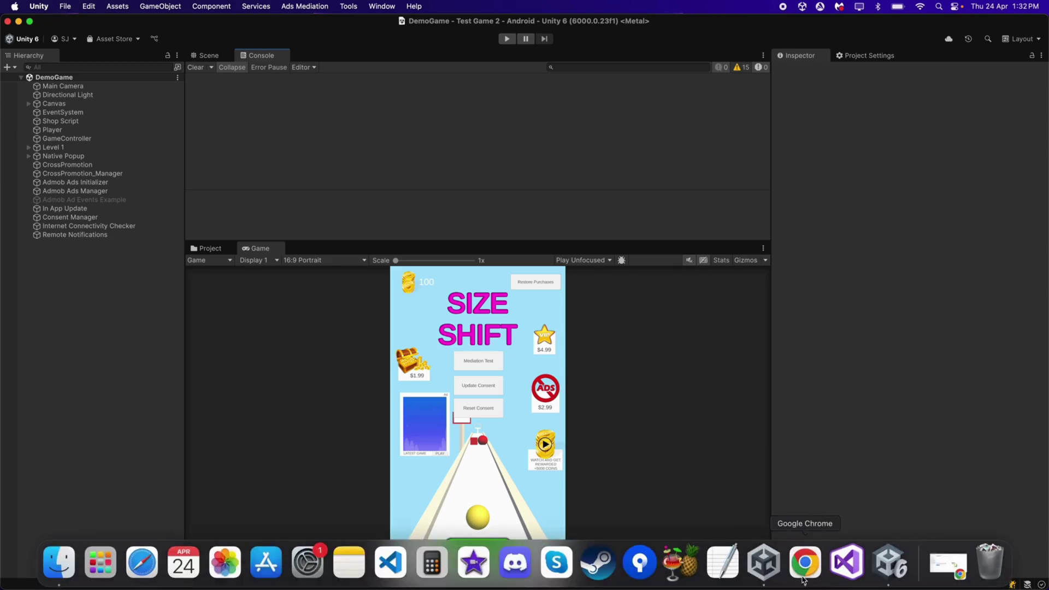
left_click(794, 565)
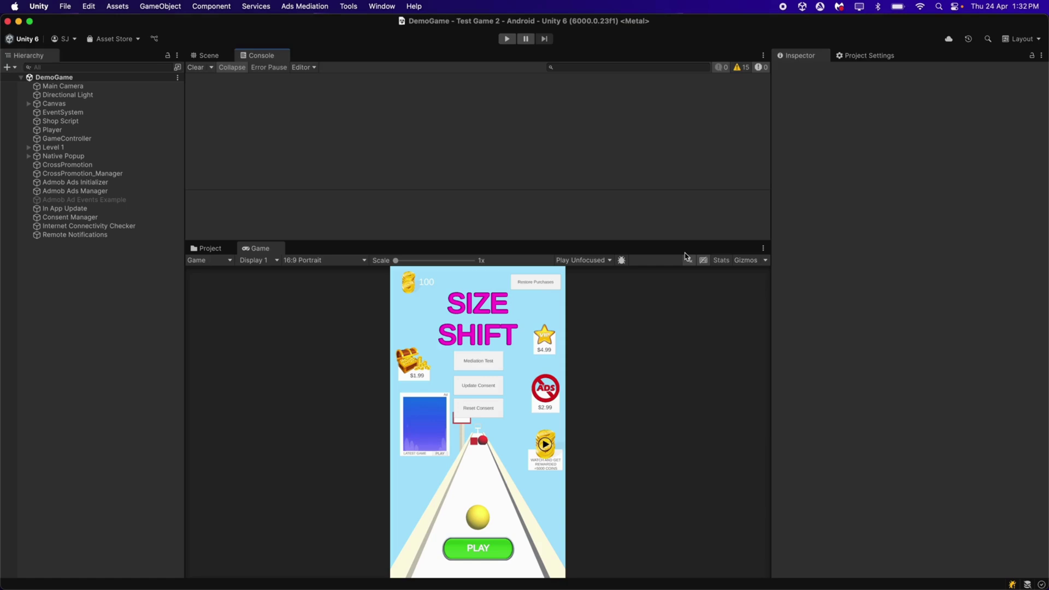
Find the In App Purchasing package in the Unity Registry by searching for "In app" and install version 4.12.2.
left_click(383, 6)
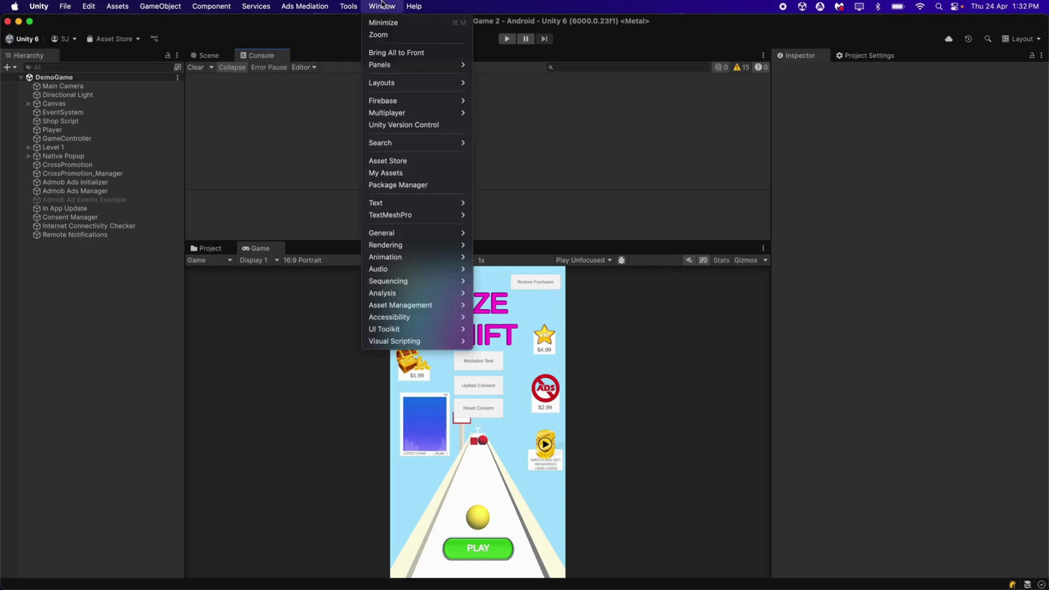
left_click(430, 185)
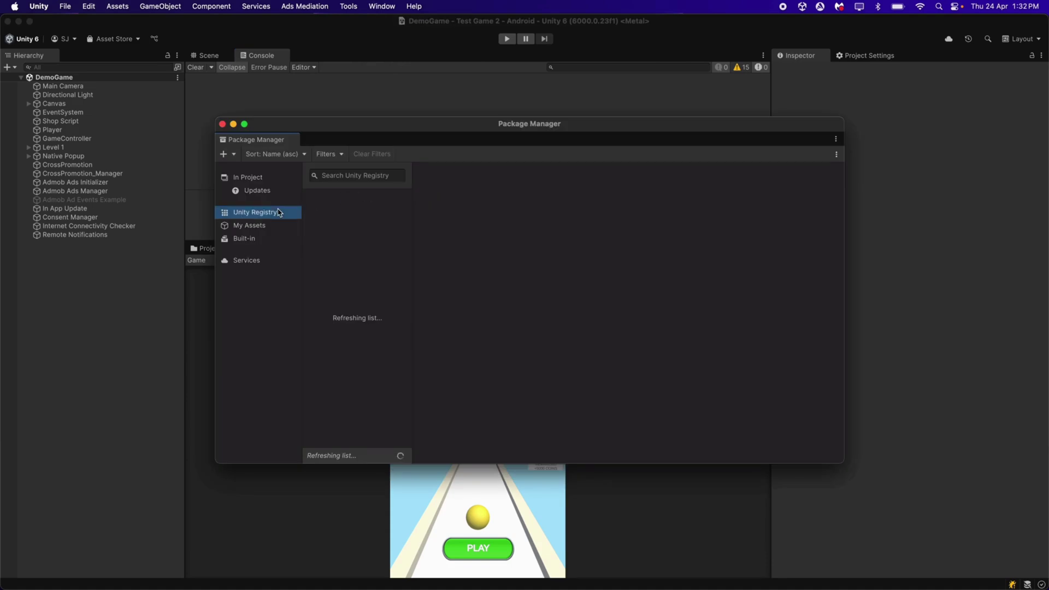
left_click(355, 175)
type("In app")
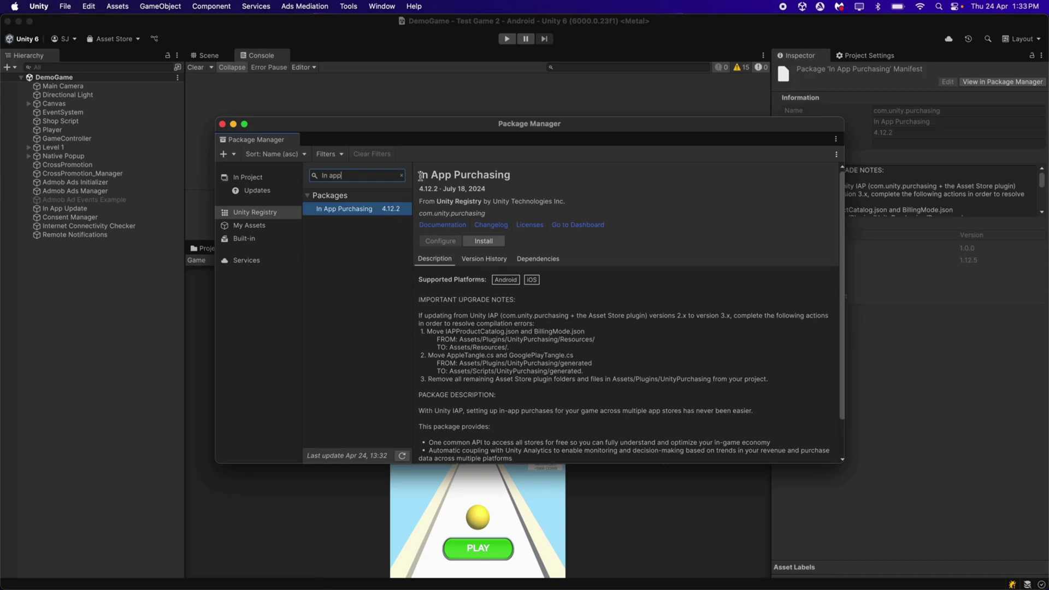
left_click_drag(420, 176, 535, 175)
left_click(535, 175)
left_click(484, 242)
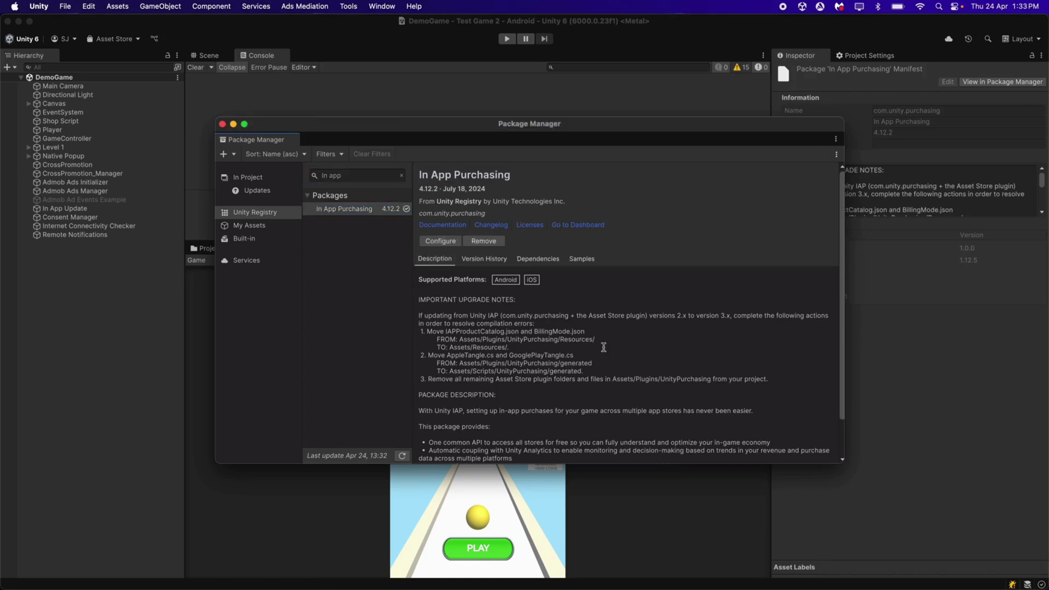
Open the configuration of the In App Purchasing package, widen the settings area and enable In-App Purchases for the project.
left_click(443, 246)
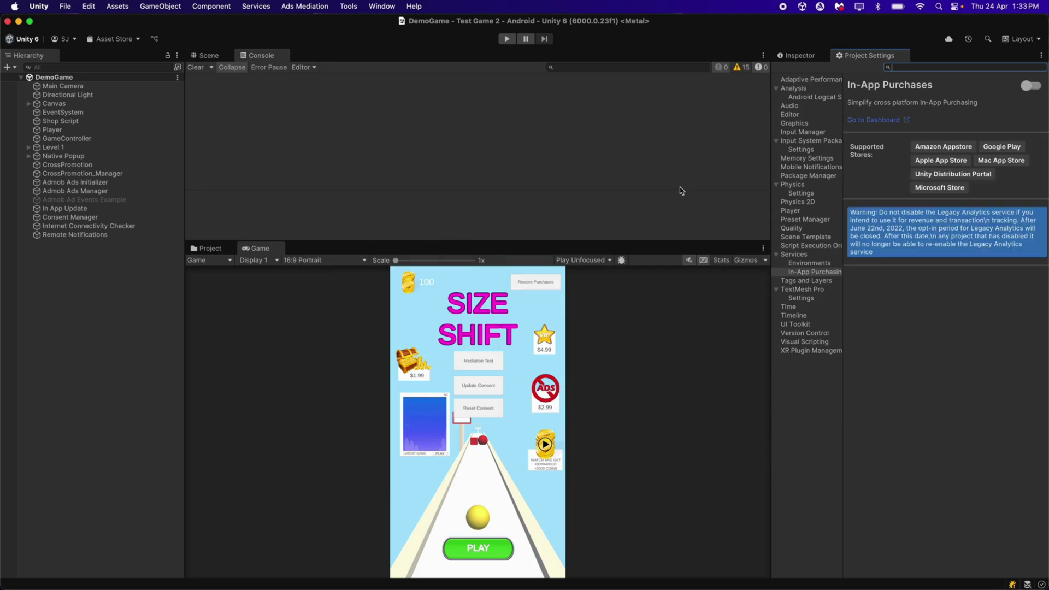
left_click_drag(769, 176, 737, 176)
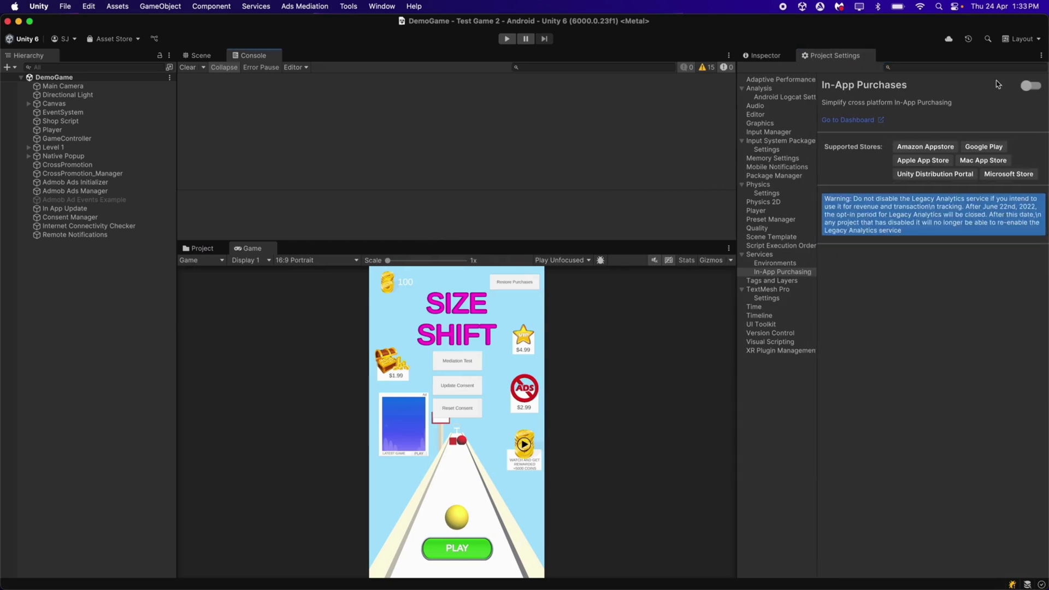
left_click(1031, 86)
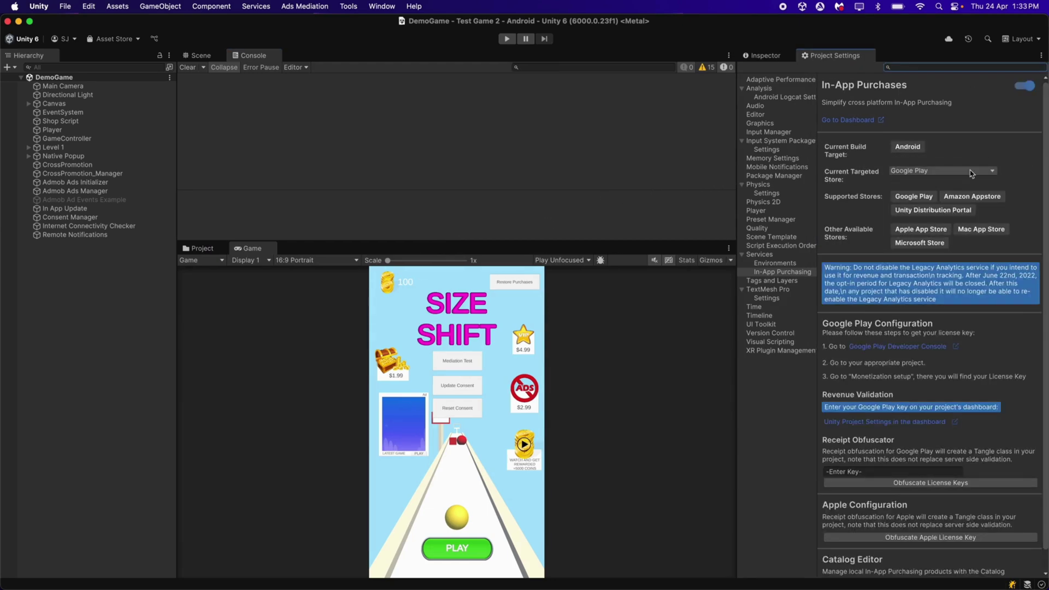
scroll(922, 319, "down", 8)
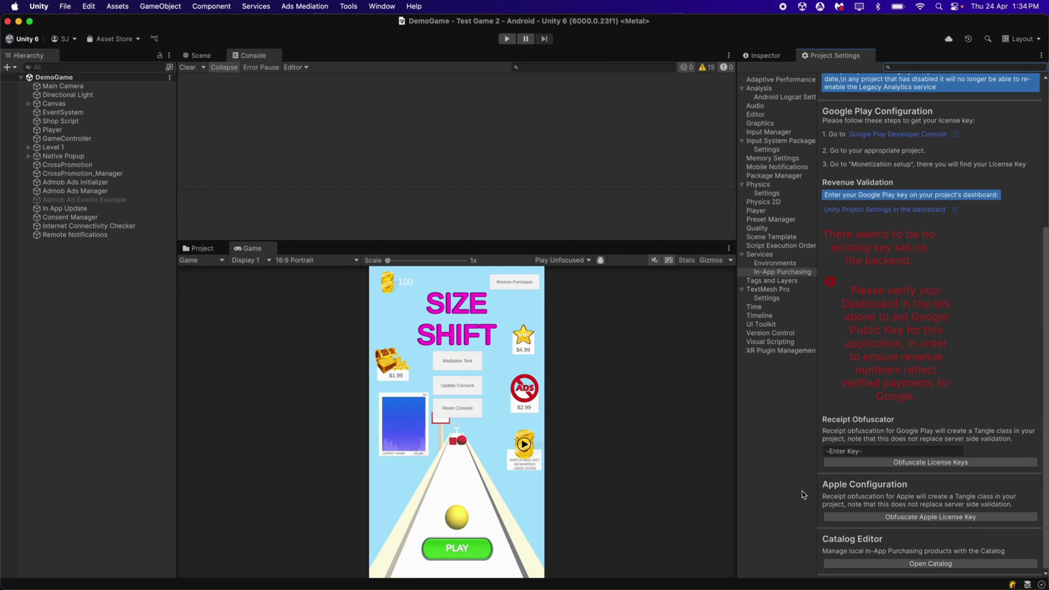
Switch to Google Play Console in Chrome and copy the licensing public key from Test Game 2's Monetization setup page.
left_click(819, 571)
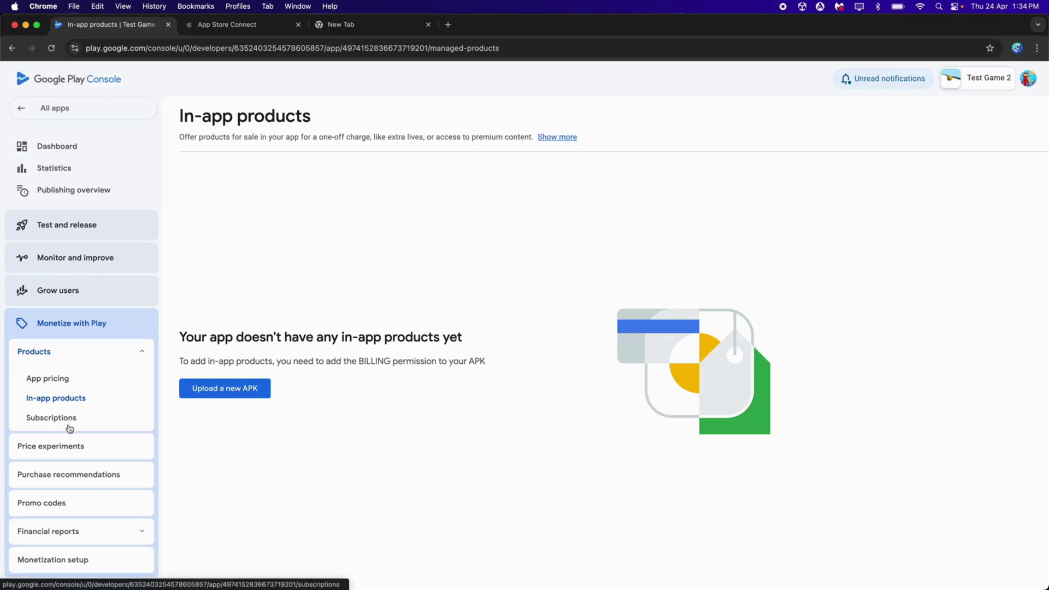
left_click(65, 359)
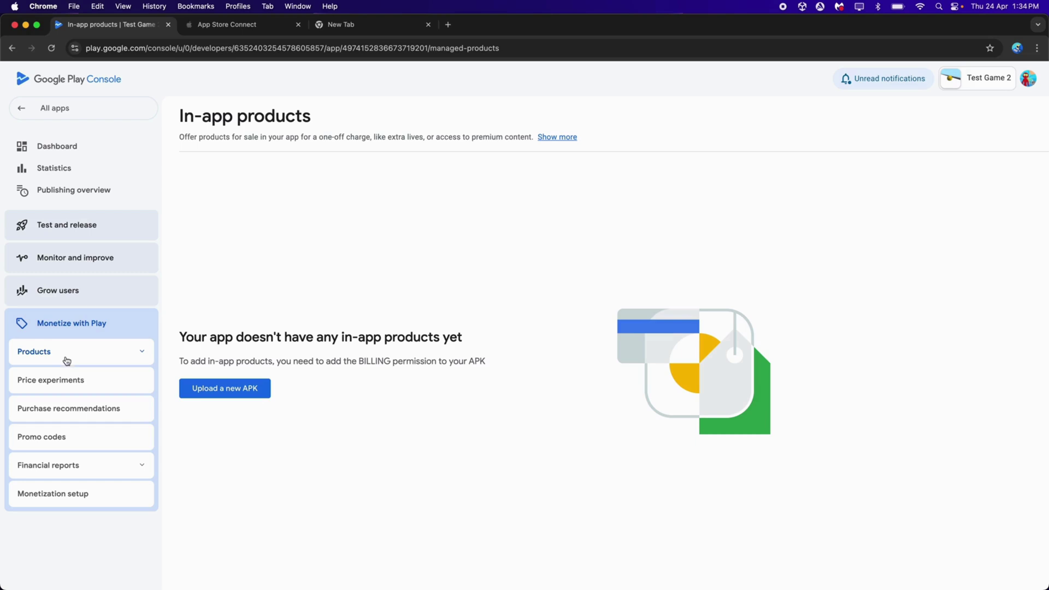
left_click(53, 497)
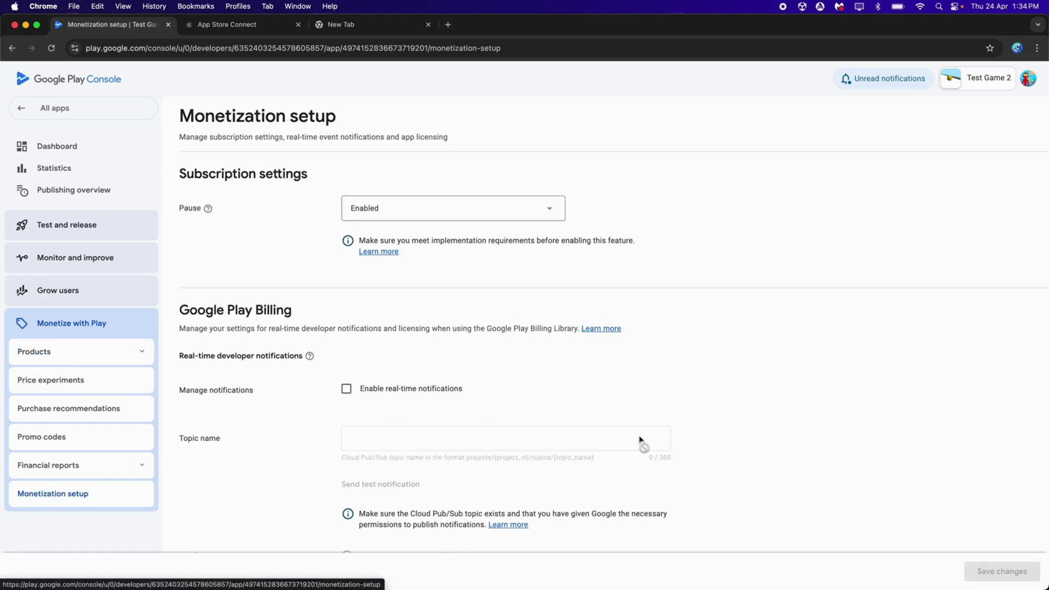
scroll(731, 358, "down", 5)
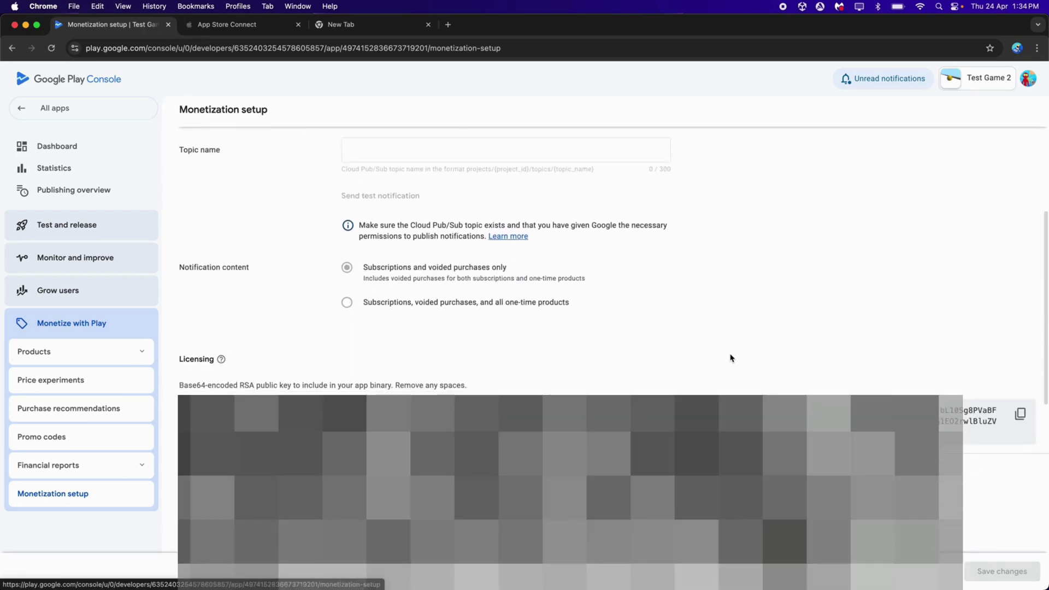
left_click(1019, 414)
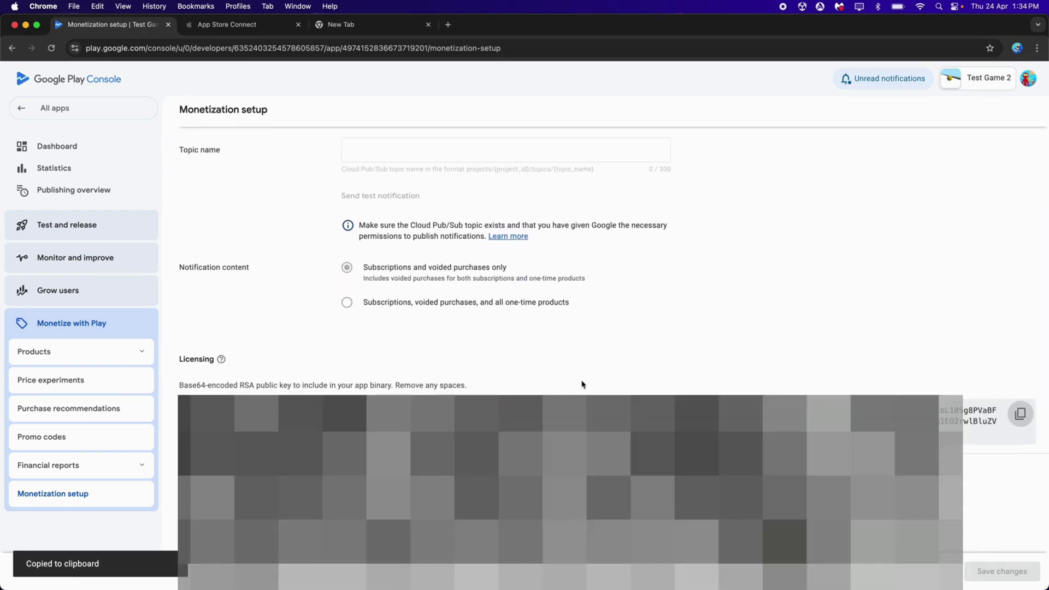
Back in Unity, paste the Google Play license key into the Receipt Obfuscator and obfuscate the license keys.
left_click(910, 570)
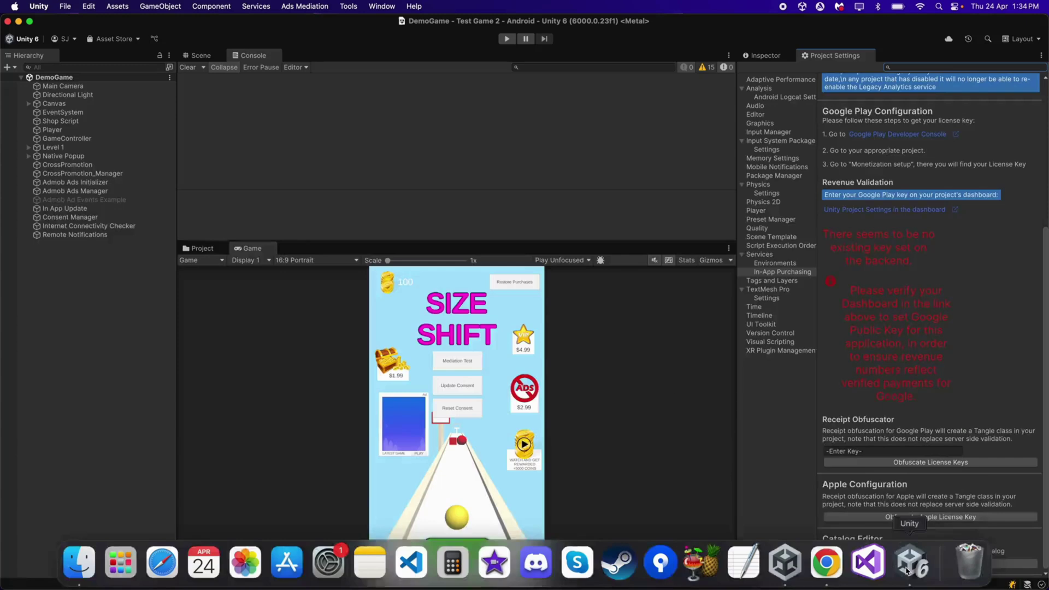
left_click(855, 449)
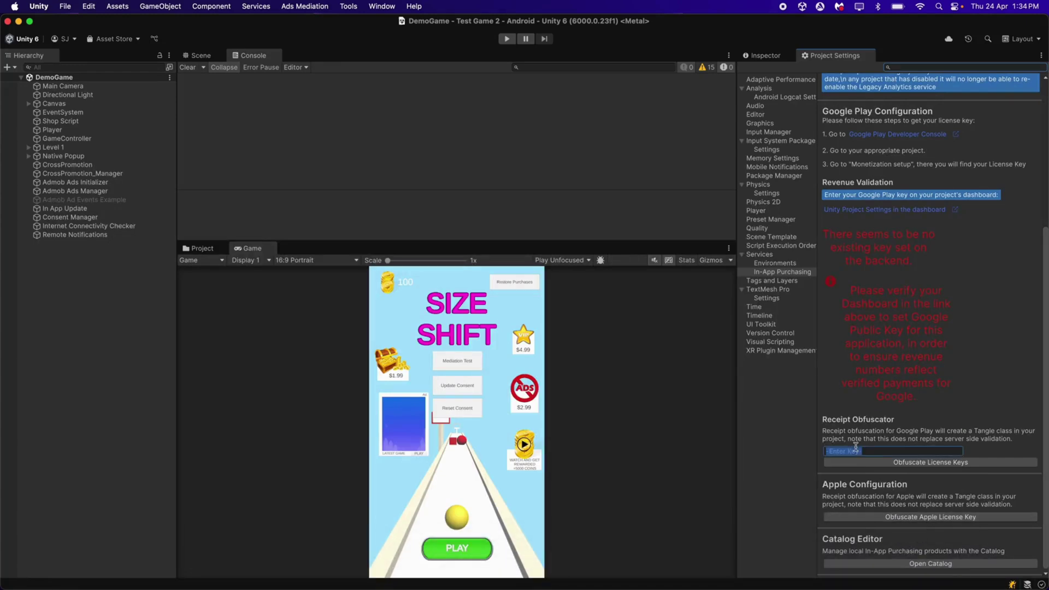
key("super+v")
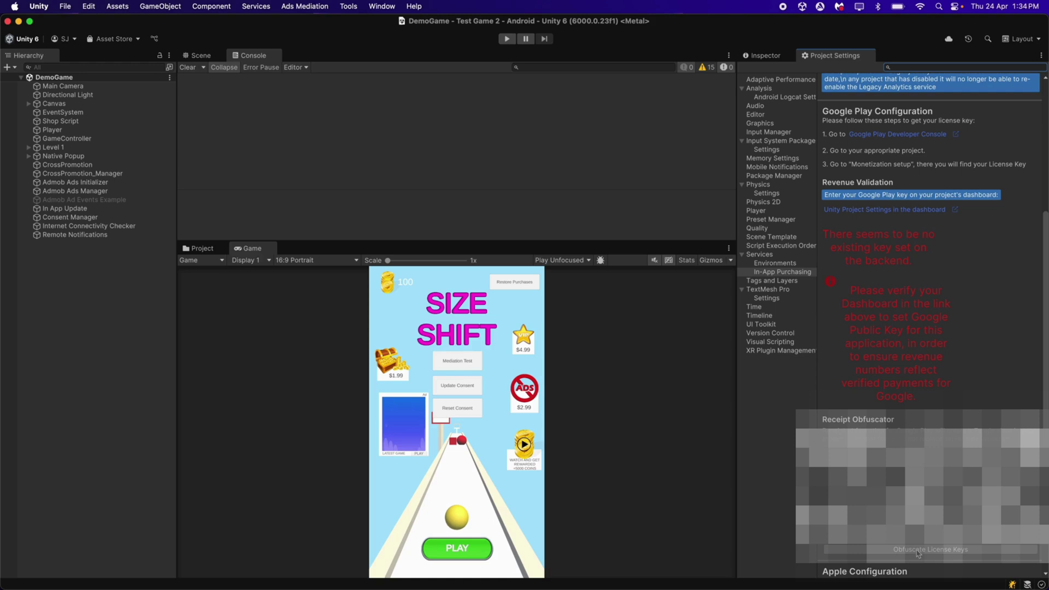
left_click(934, 550)
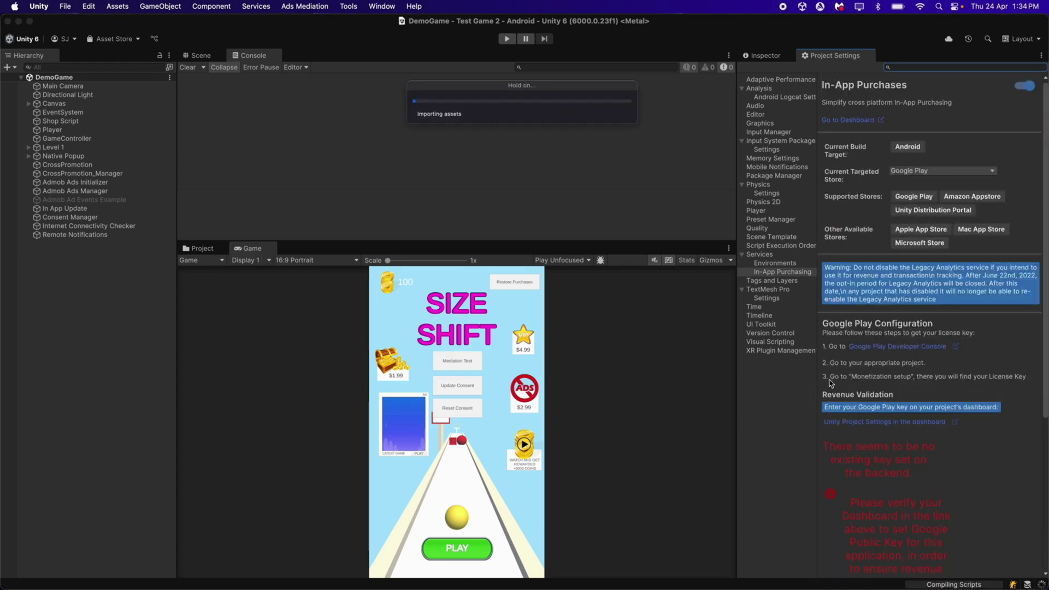
scroll(880, 319, "down", 8)
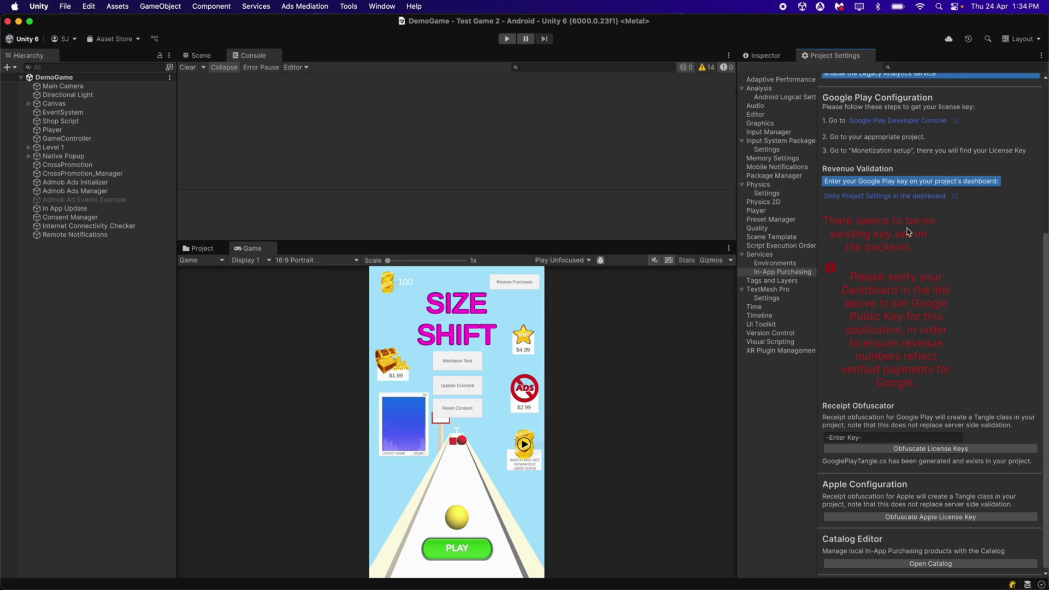
Open the project's settings in the Unity Cloud dashboard, sign in, and save the copied license key as the Google License Key.
scroll(901, 300, "up", 2)
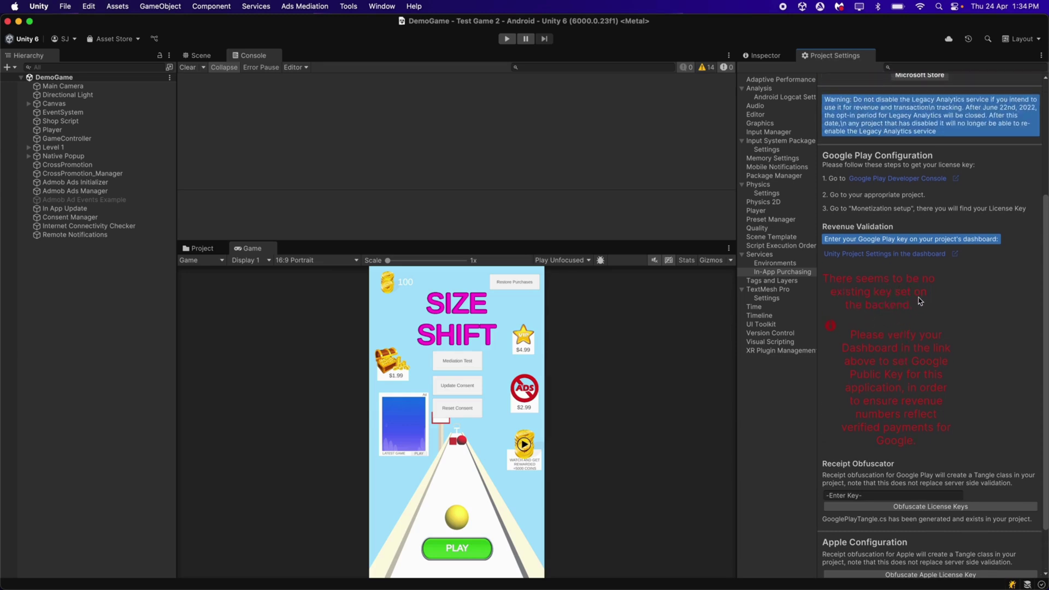
left_click(873, 254)
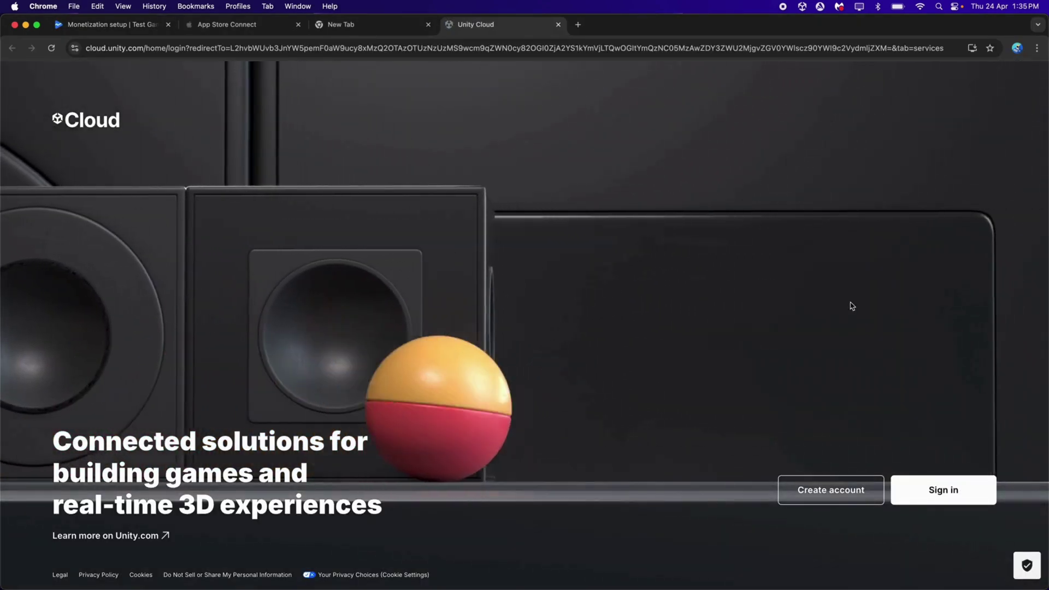
left_click(949, 482)
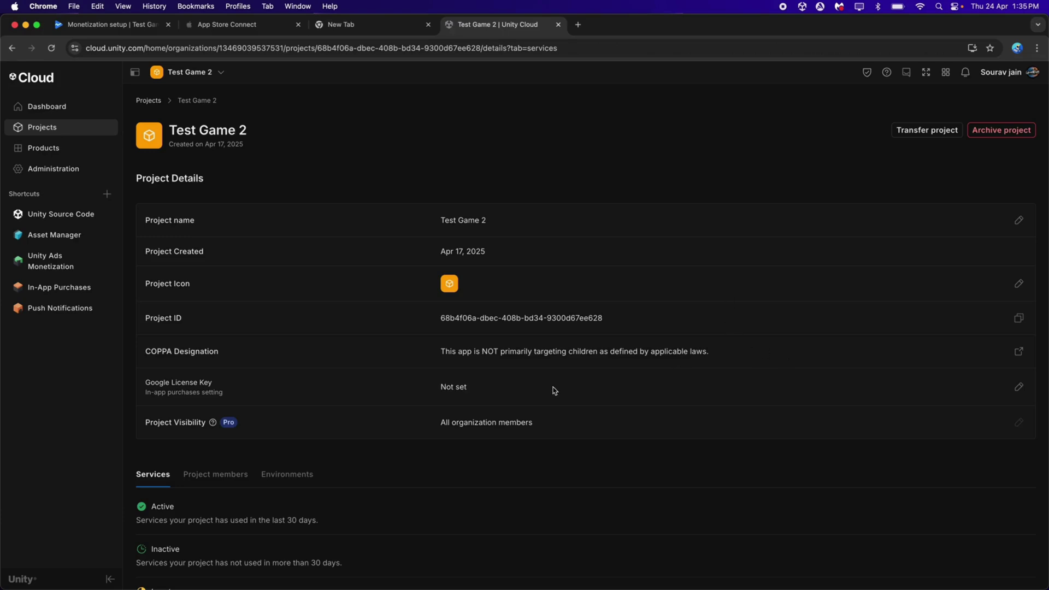
left_click(1018, 388)
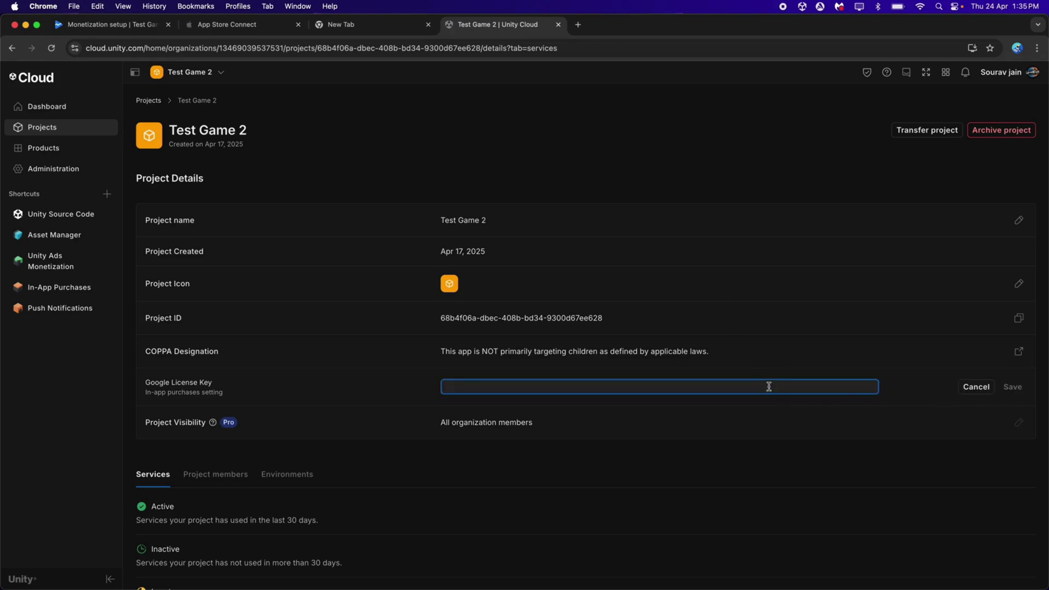
key("super+v")
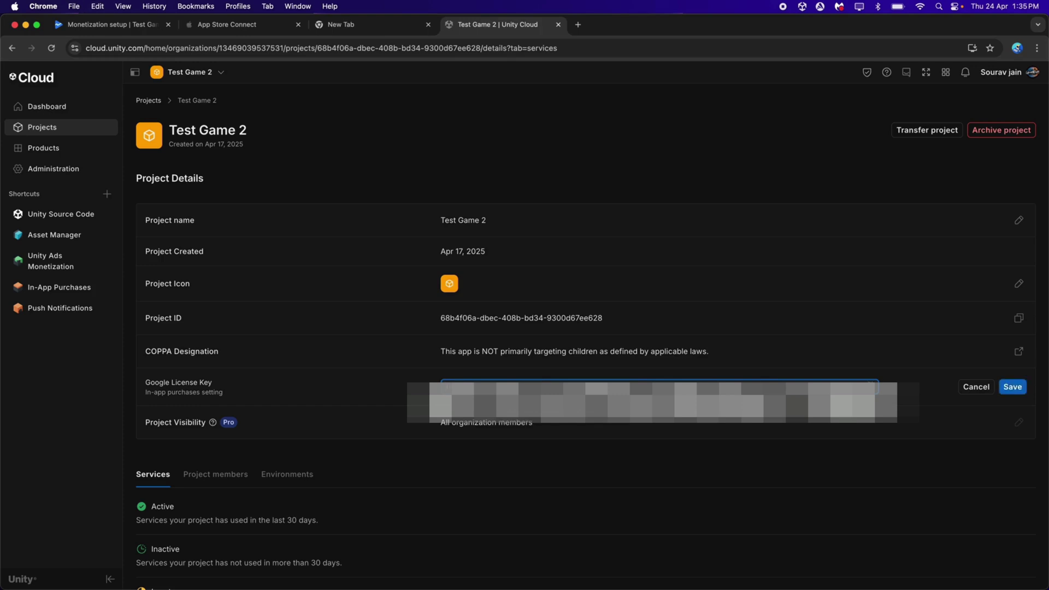
left_click(1010, 389)
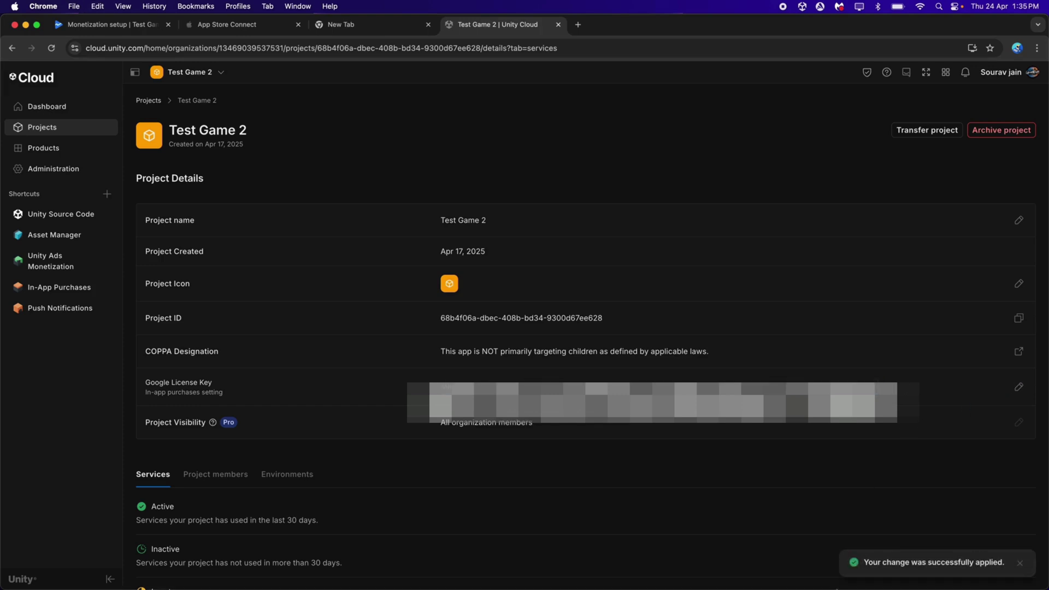
Return to Unity, enter the Google Play license key in the Receipt Obfuscator again and regenerate the obfuscated keys.
key("super+Tab")
left_click(856, 492)
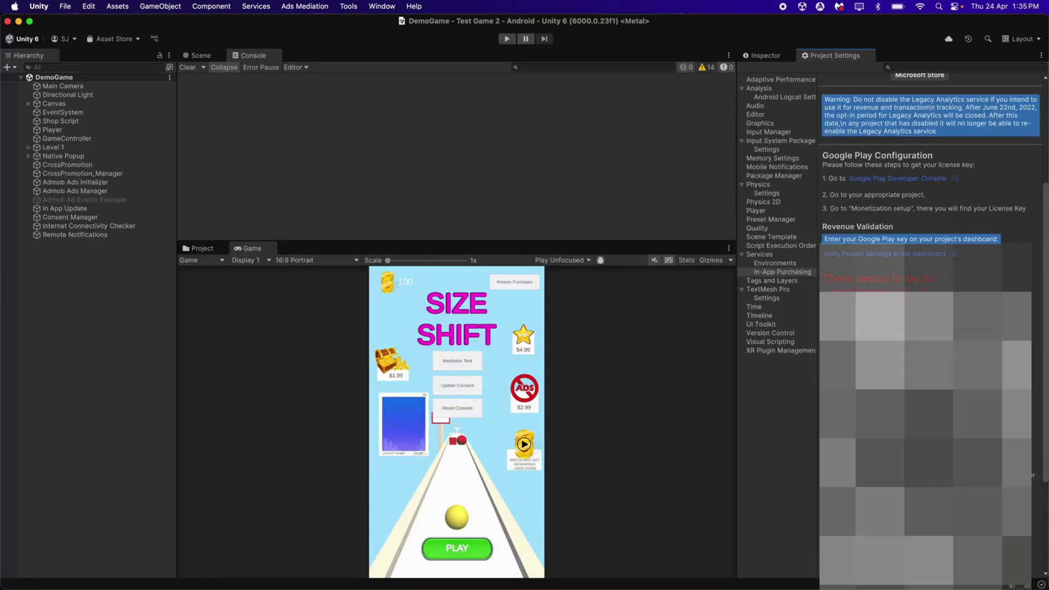
scroll(856, 491, "down", 3)
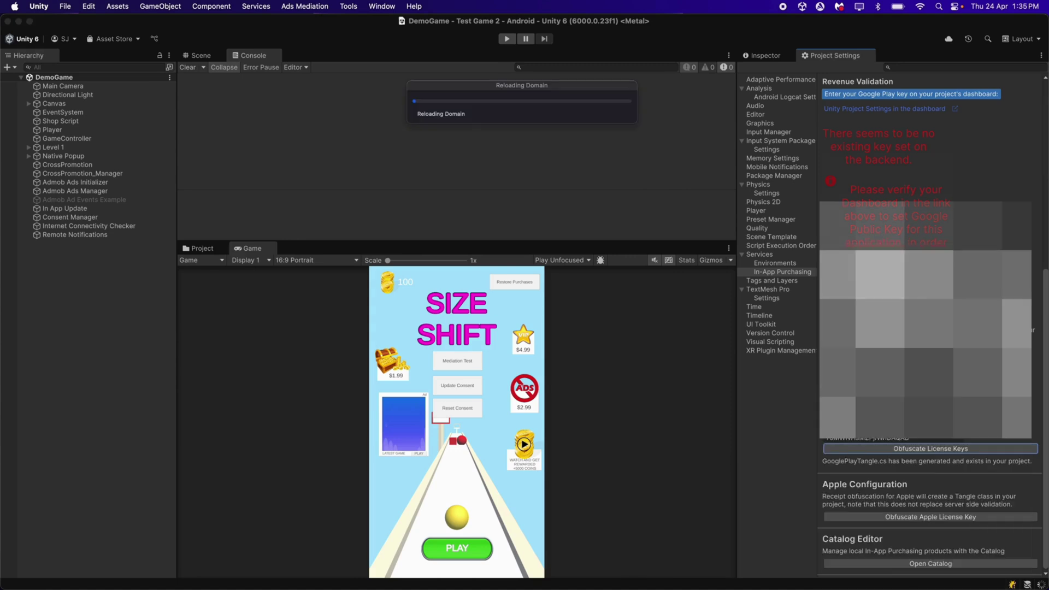
scroll(928, 328, "down", 3)
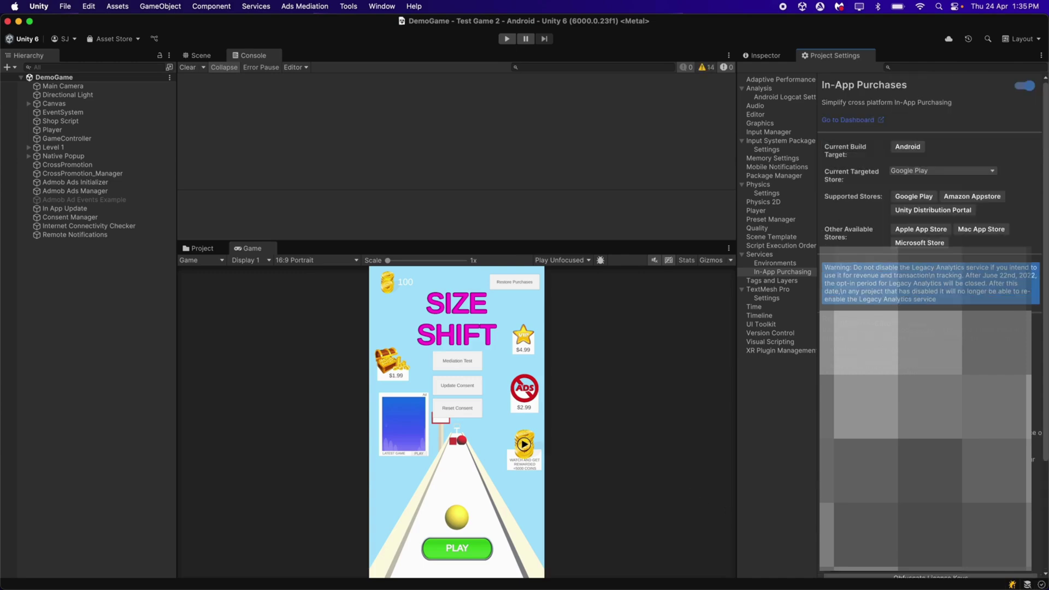
Close Project Settings and save both the DemoGame scene and the project.
right_click(844, 60)
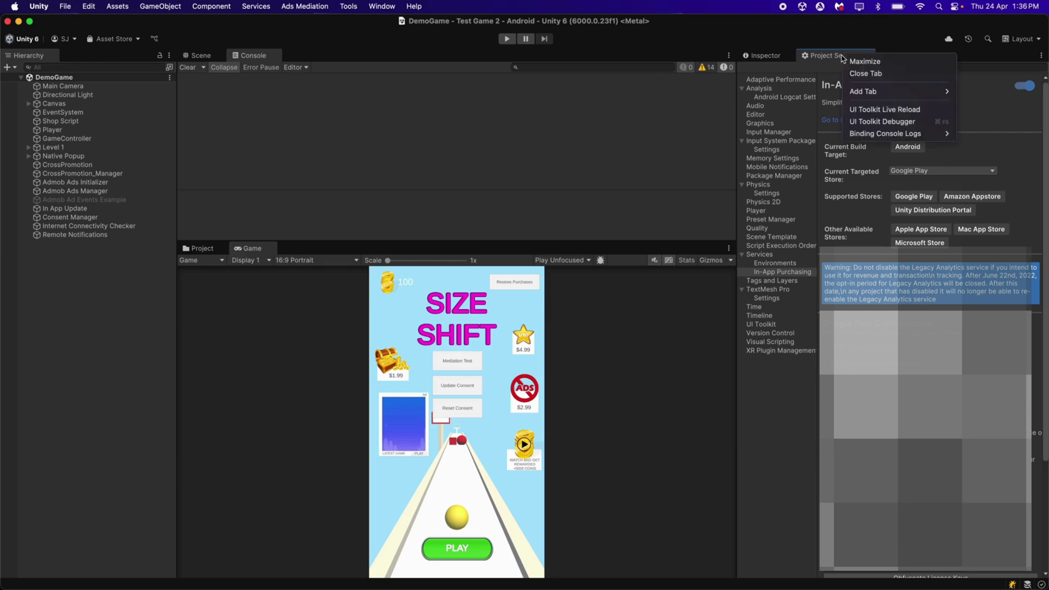
left_click(863, 72)
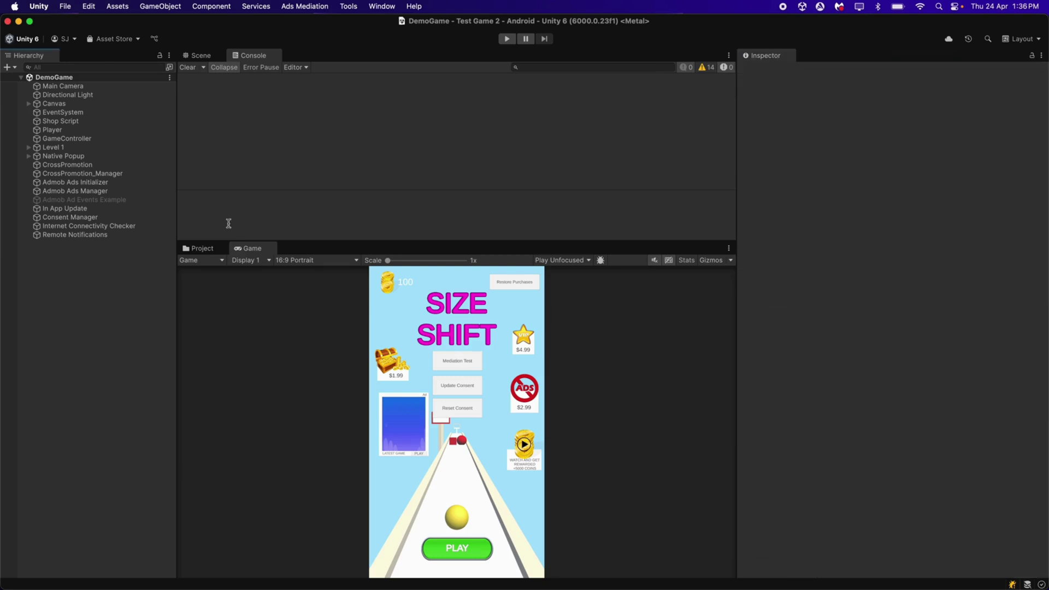
left_click(65, 6)
left_click(82, 65)
left_click(63, 5)
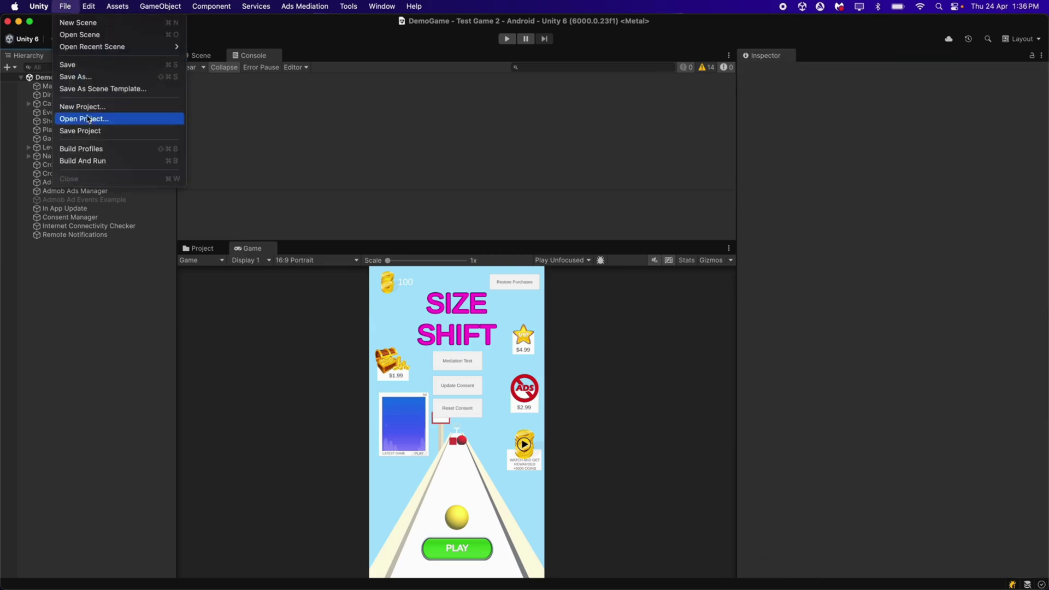
left_click(87, 133)
Open Build Profiles and enable Build App Bundle (Google Play) for the Android platform.
left_click(71, 6)
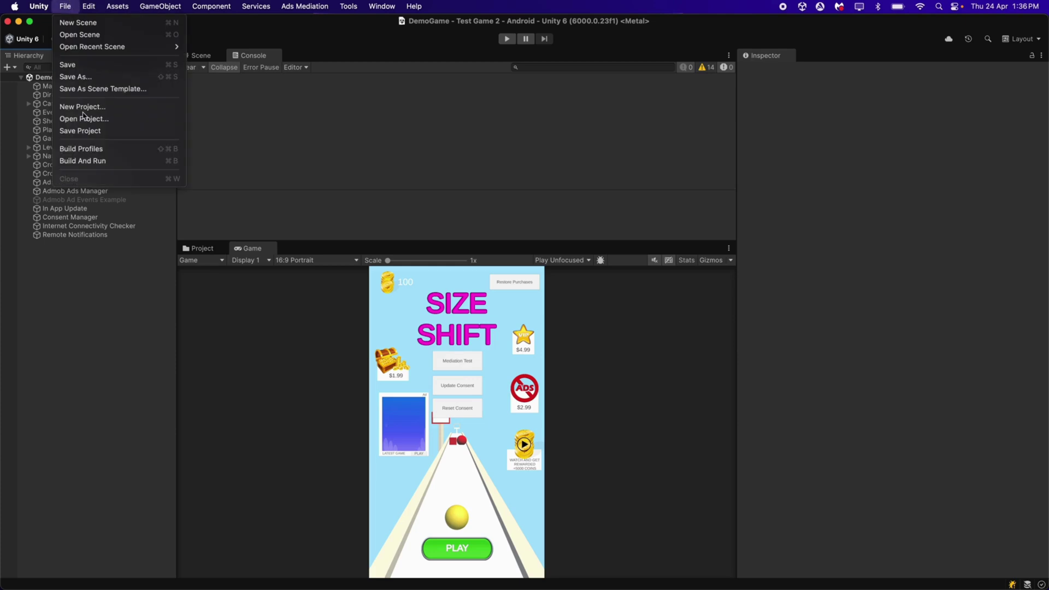
left_click(94, 149)
left_click(416, 213)
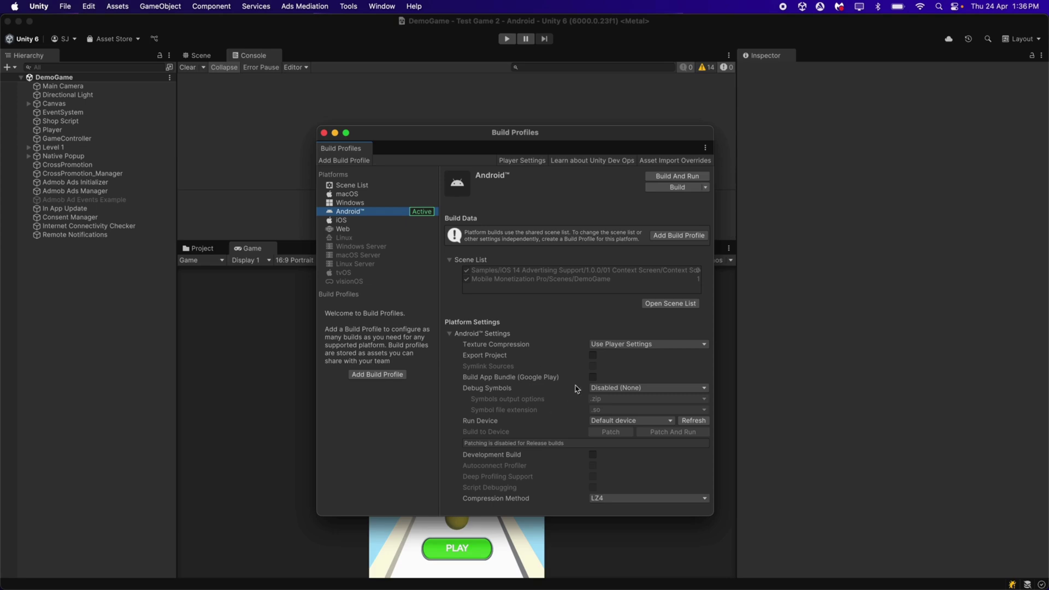
left_click(592, 378)
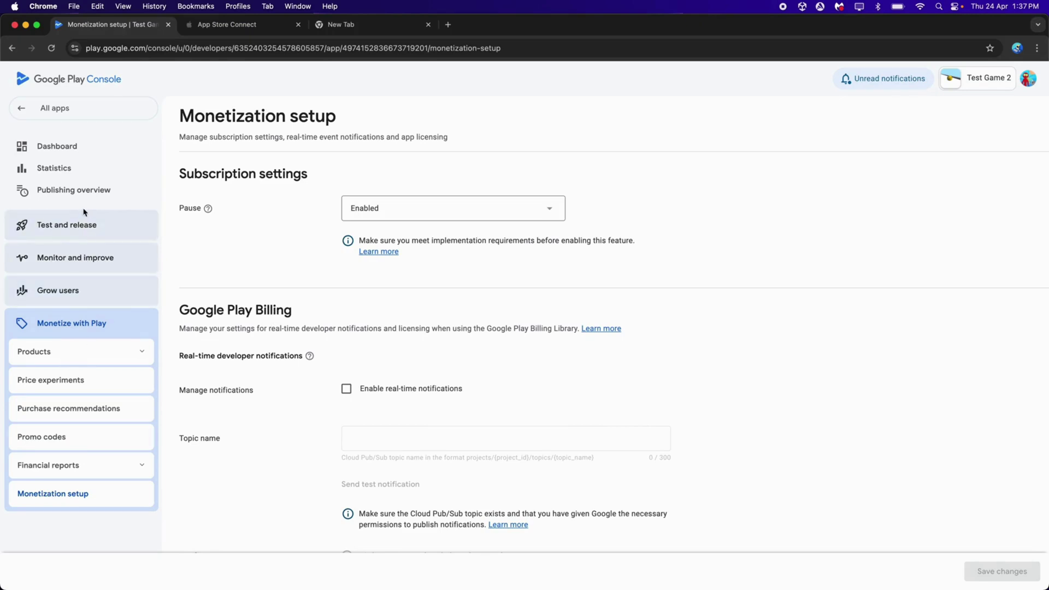
In Google Play Console, create a new internal testing release for the app and upload the TestGame2.aab bundle.
left_click(87, 232)
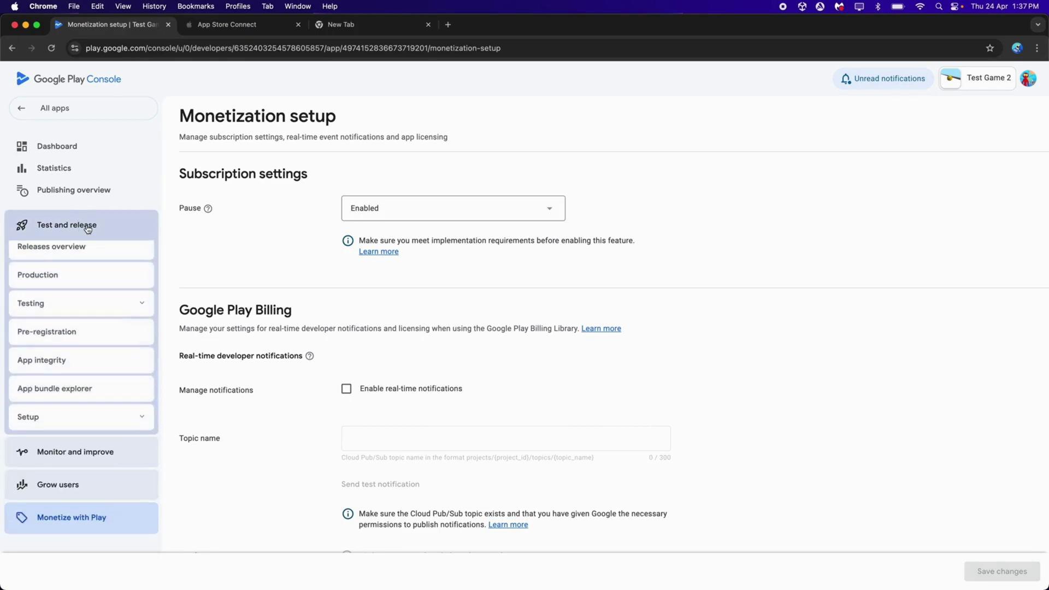
left_click(73, 308)
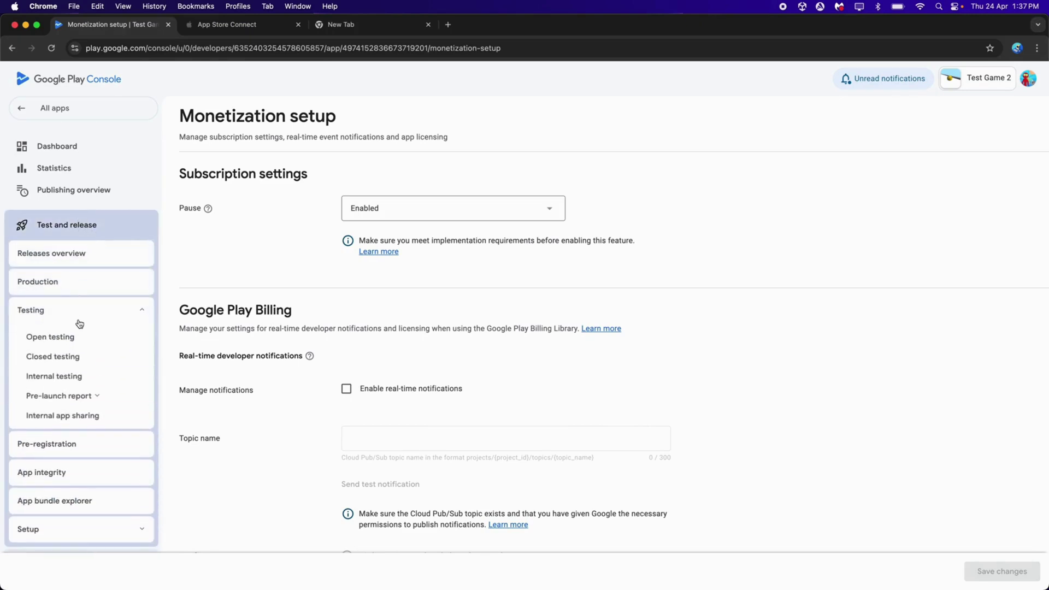
left_click(61, 381)
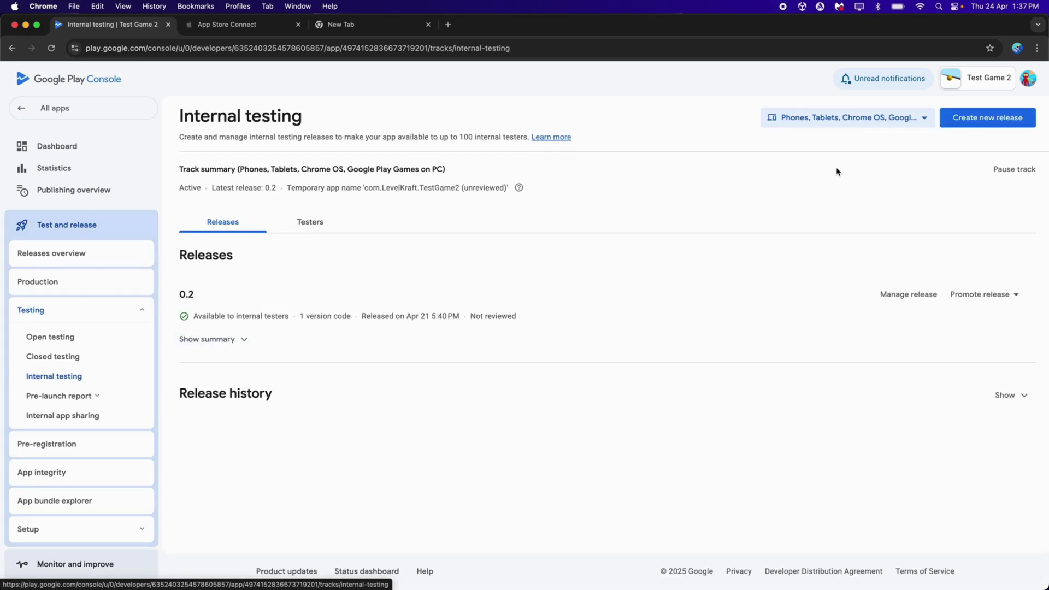
left_click(1009, 121)
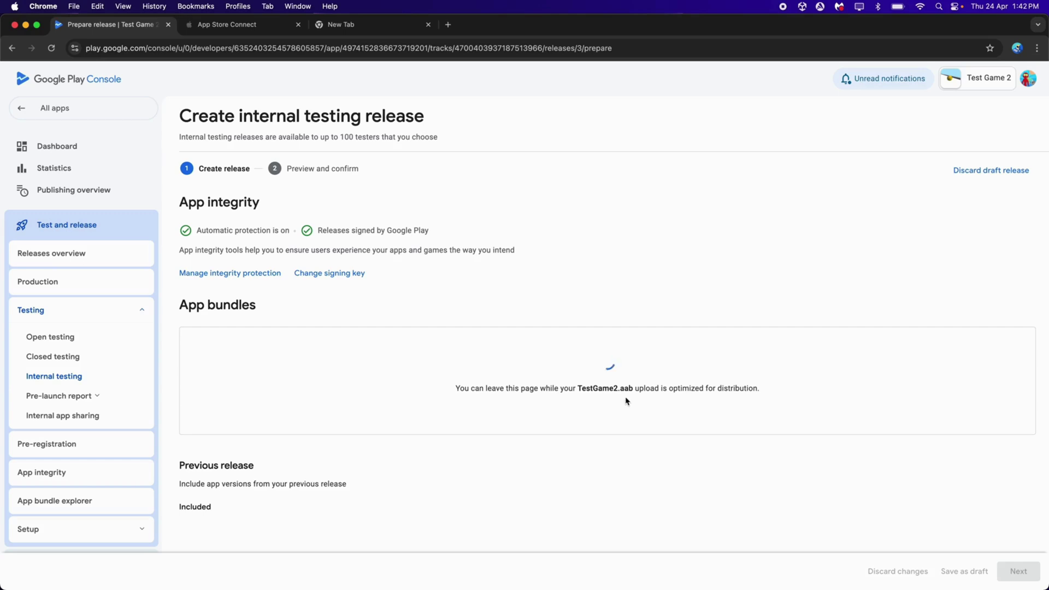
Copy the release notes from the 0.2 internal testing release and edit them to "This is a test game version 0.3".
scroll(606, 421, "down", 3)
scroll(605, 418, "down", 10)
left_click(389, 420)
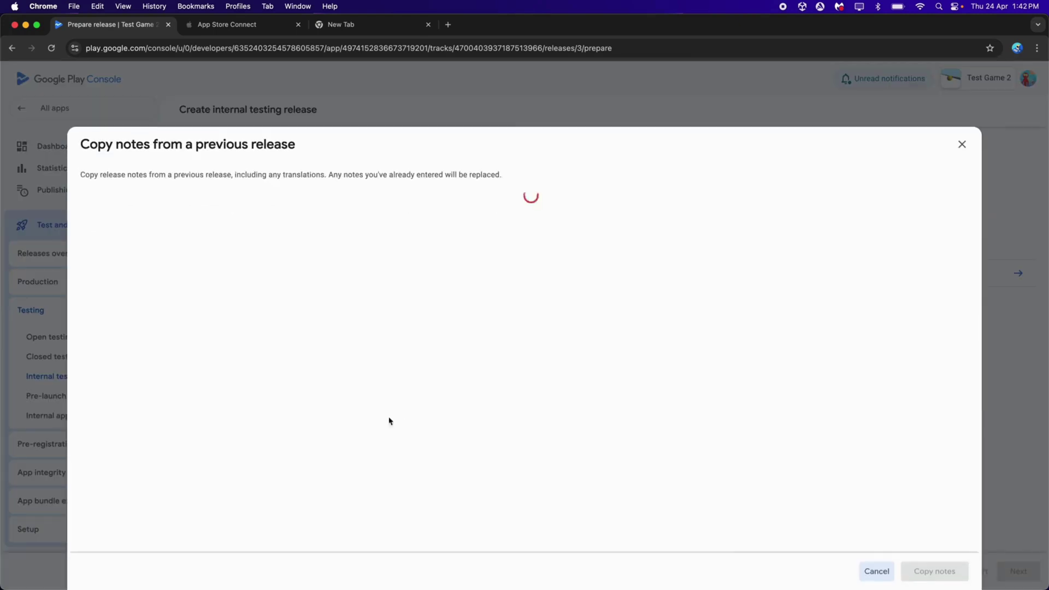
left_click(117, 222)
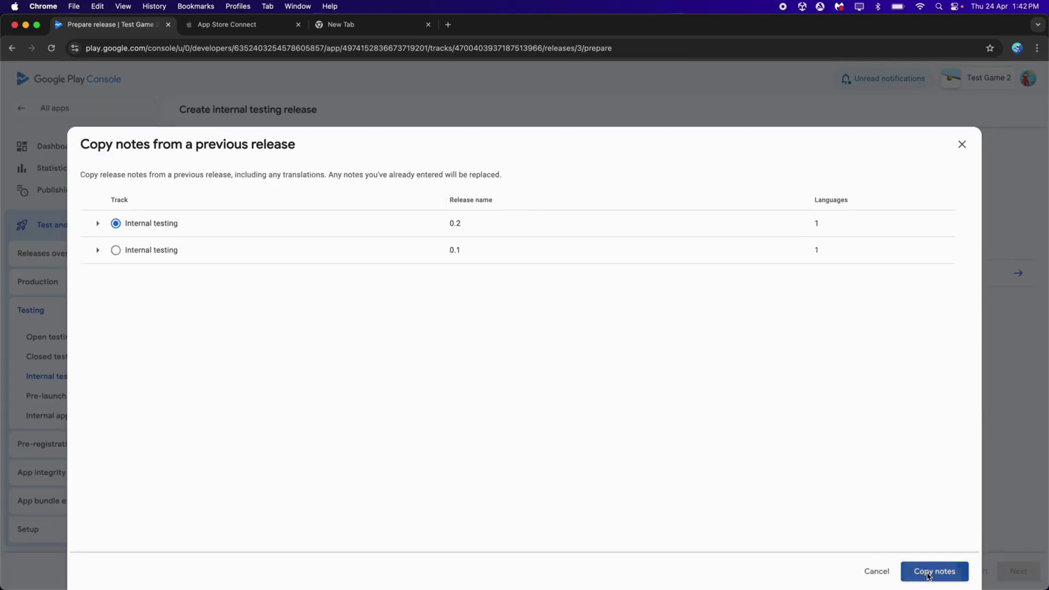
left_click(927, 571)
left_click_drag(350, 431, 470, 429)
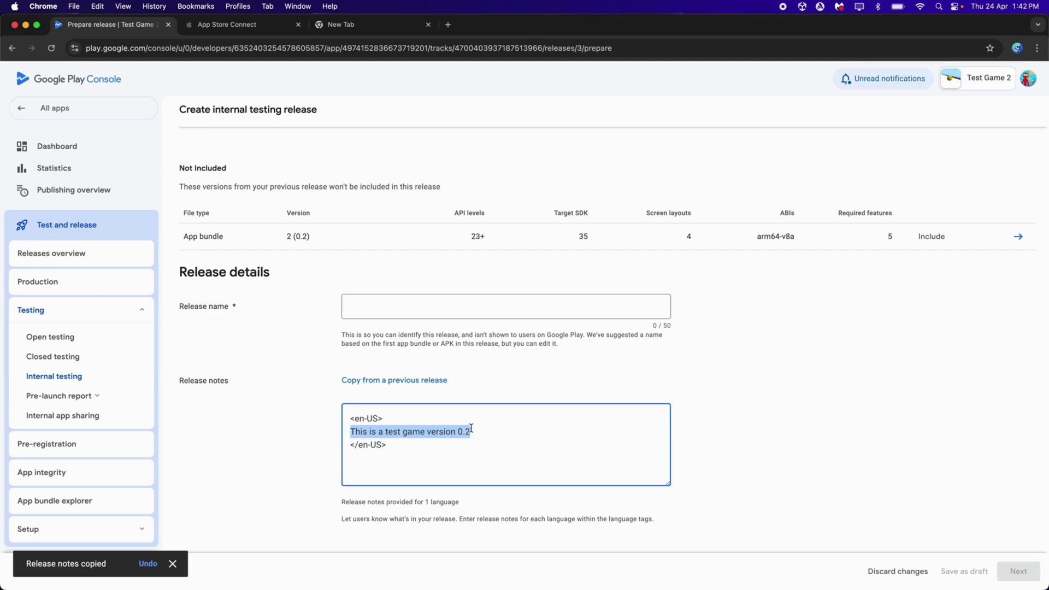
left_click(476, 430)
key("BackSpace")
type("3")
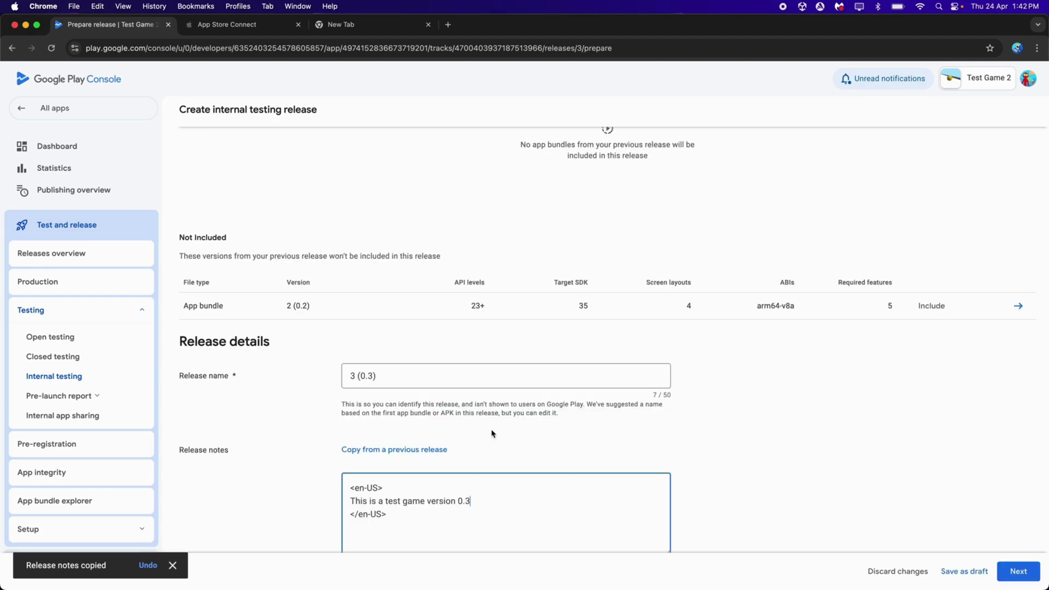
Set the release name to 0.3.
left_click(444, 371)
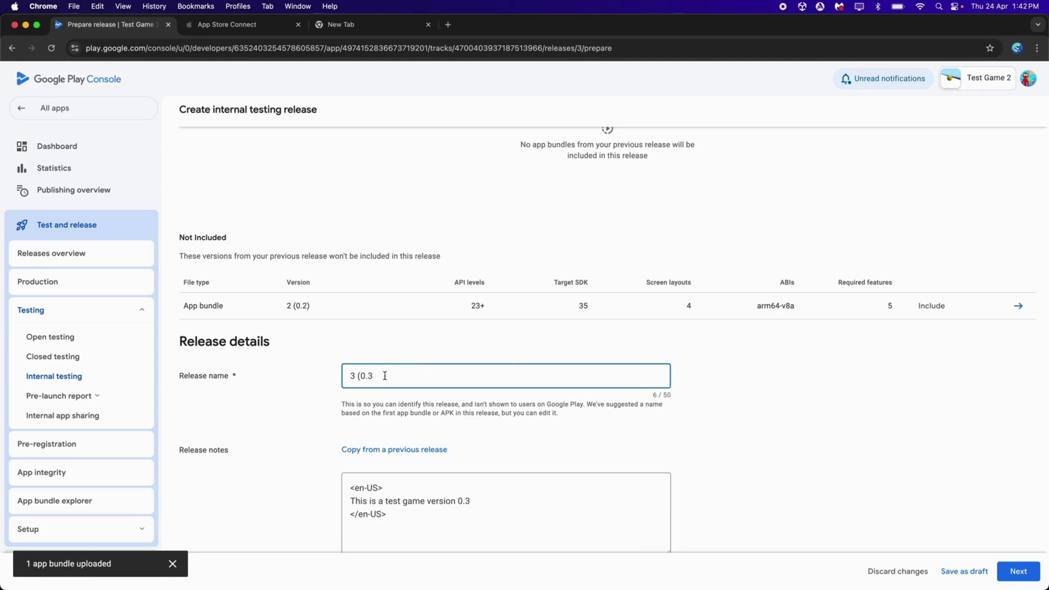
left_click(361, 376)
key("BackSpace")
key("BackSpace")
key("BackSpace")
left_click(770, 400)
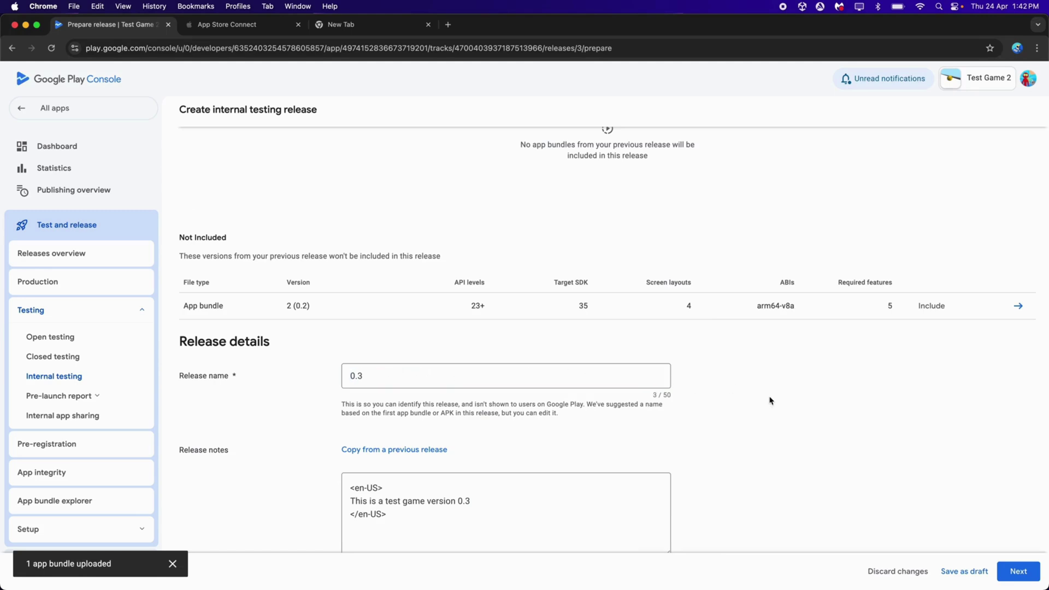
Continue to the release preview, then save and publish the release to internal testers.
scroll(770, 401, "up", 4)
scroll(770, 400, "up", 5)
left_click(1018, 571)
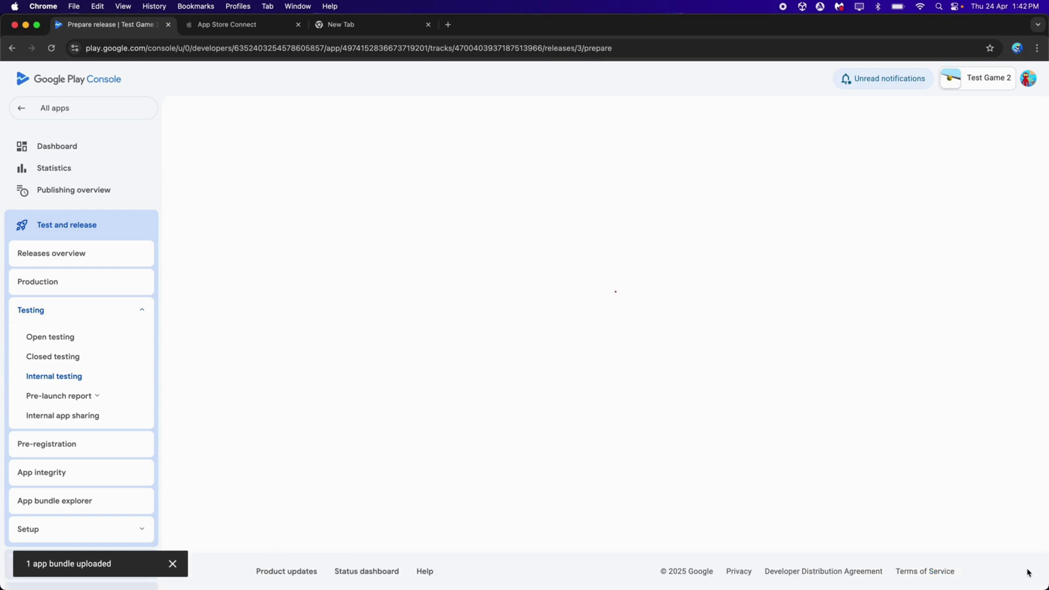
left_click(1025, 571)
left_click(593, 354)
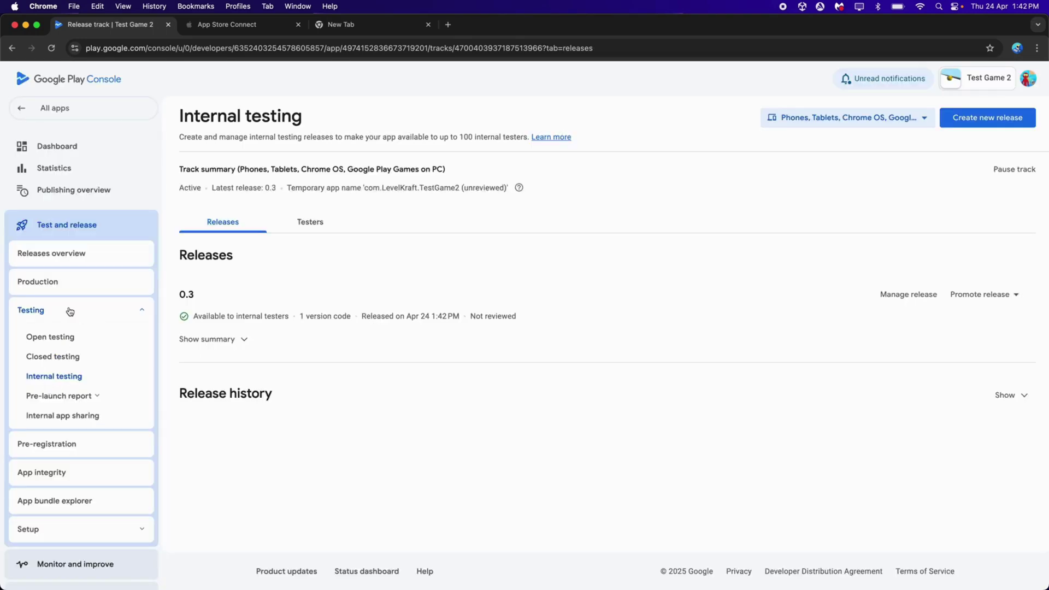
Open the app's in-app products under its monetization section and start creating a new product.
left_click(69, 310)
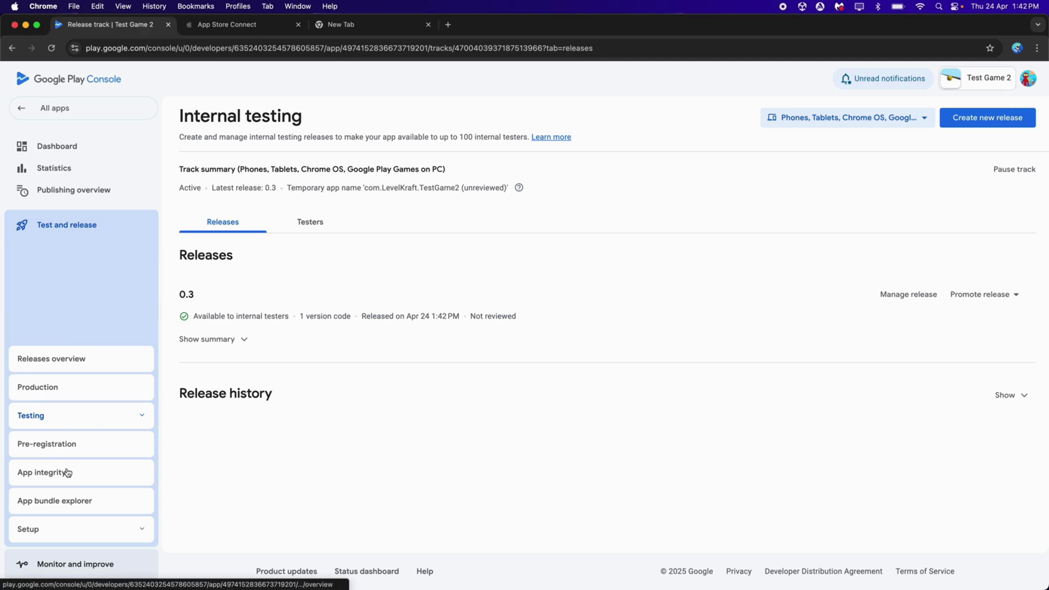
left_click(80, 151)
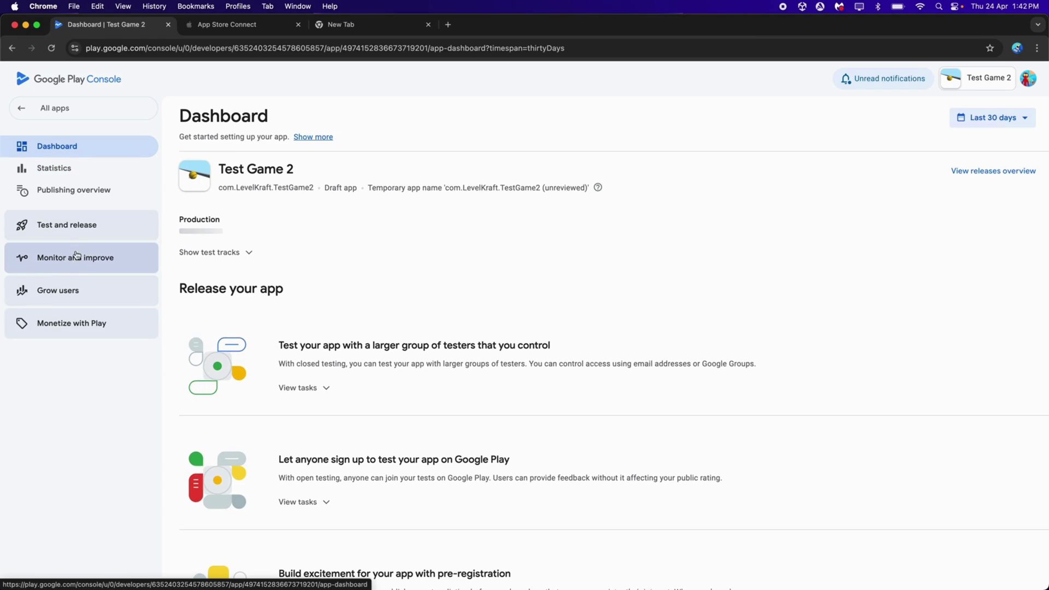
left_click(66, 327)
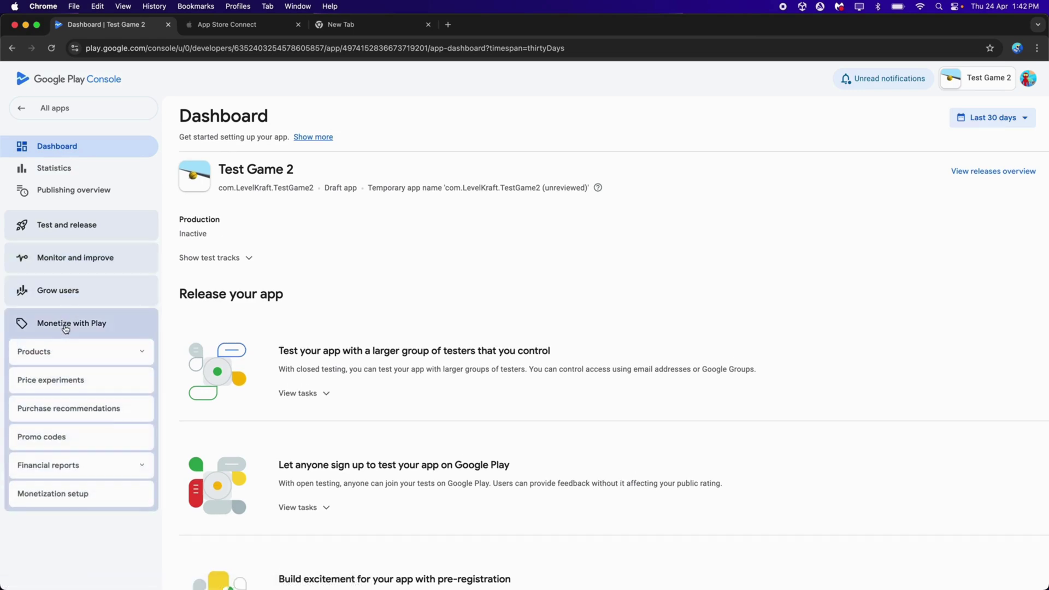
left_click(62, 351)
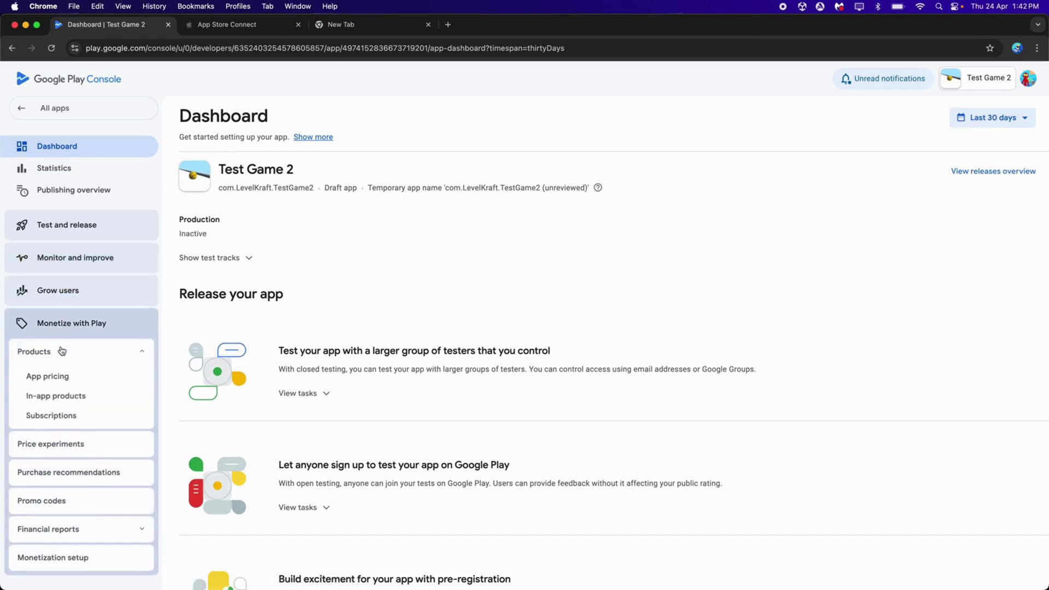
left_click(53, 397)
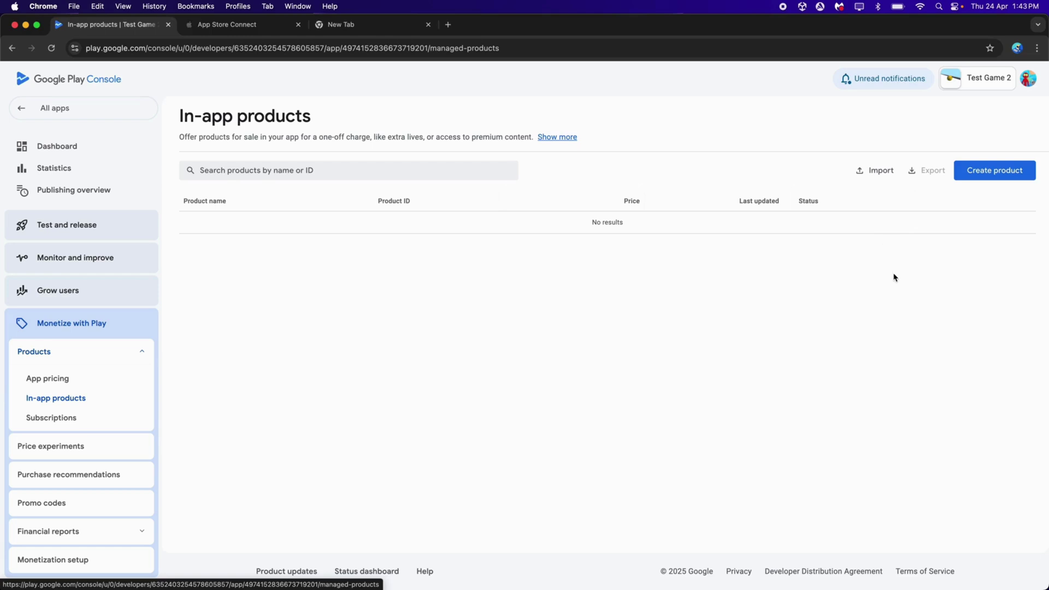
left_click(994, 170)
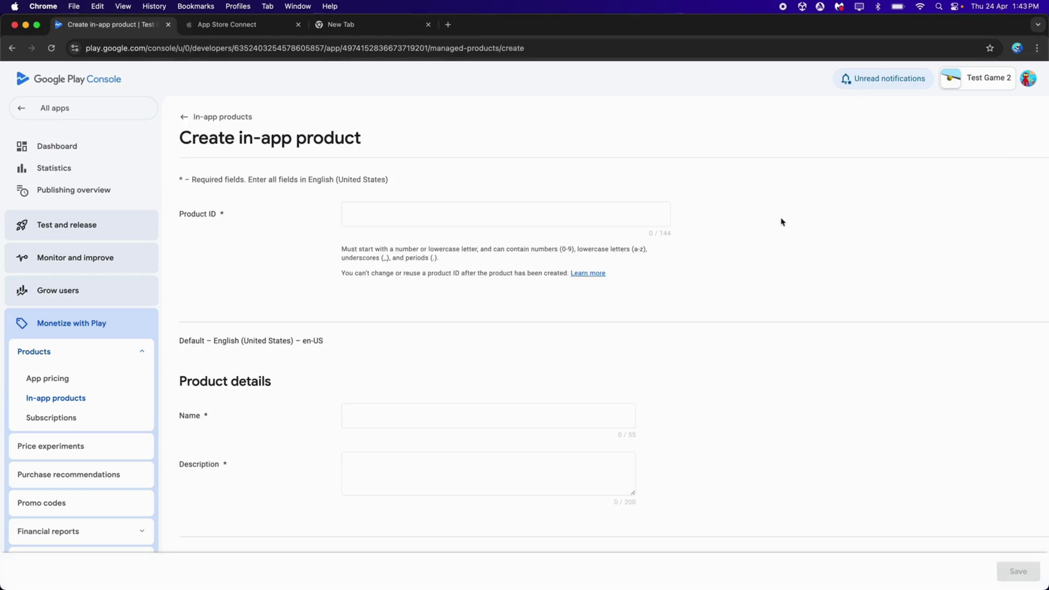
Set the new in-app product's ID to get5000coins.
left_click(366, 212)
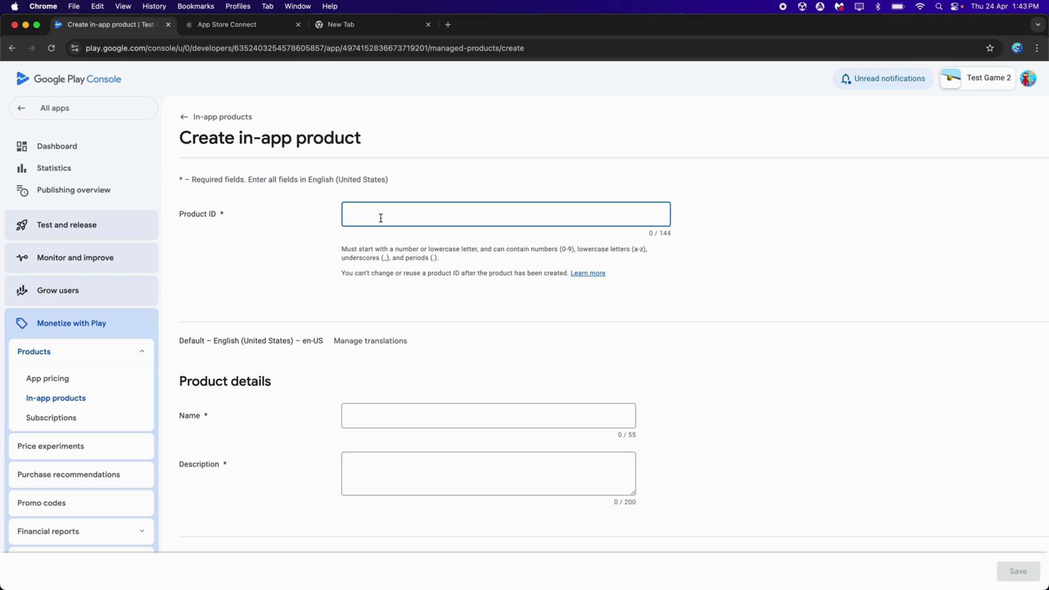
type("Get5--")
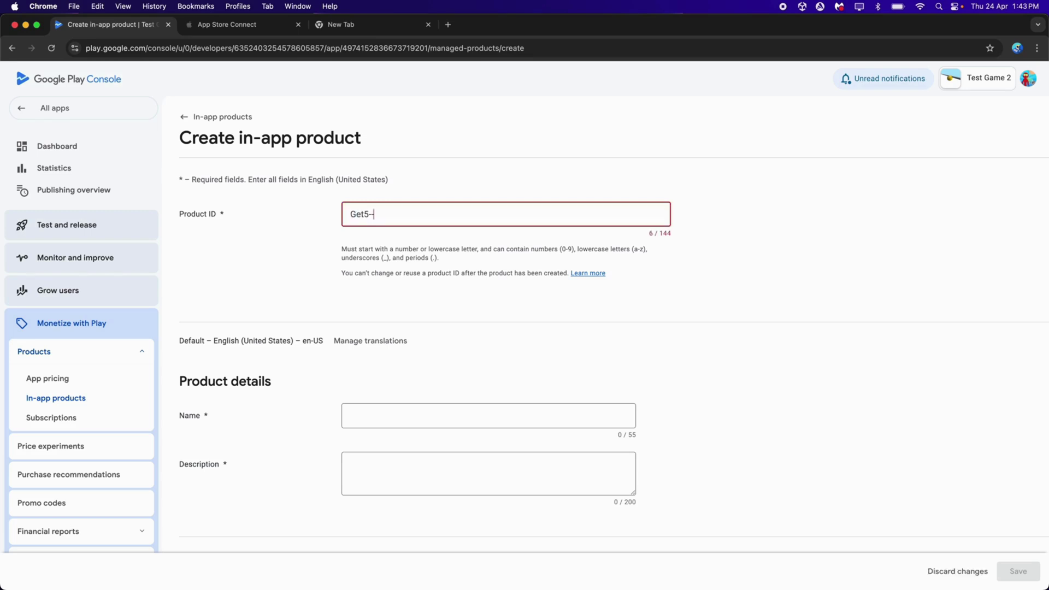
key("BackSpace")
key("BackSpace")
key("BackSpace")
type("get")
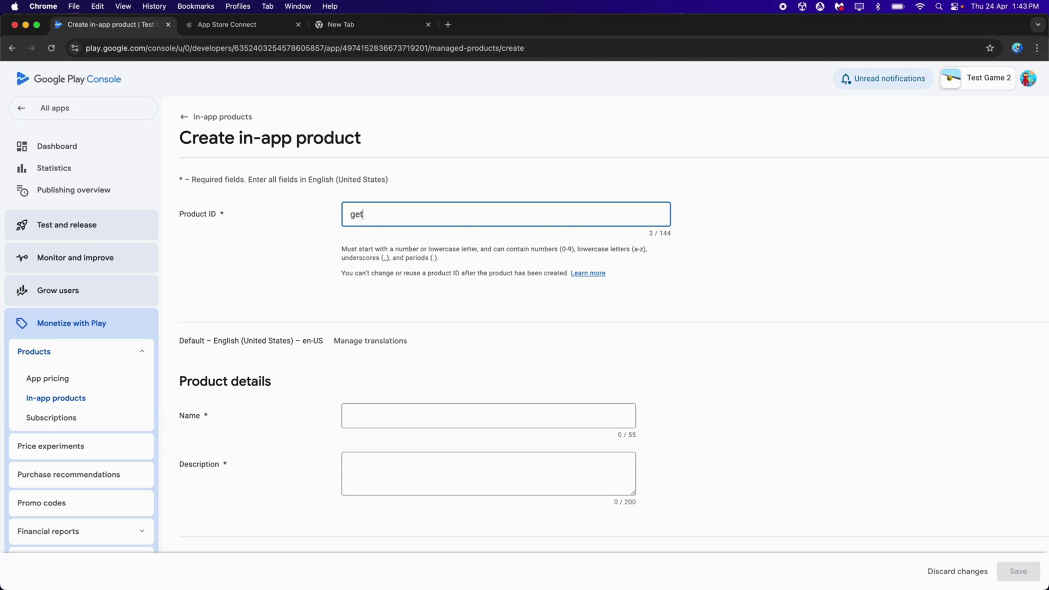
type("5000coins")
left_click(495, 317)
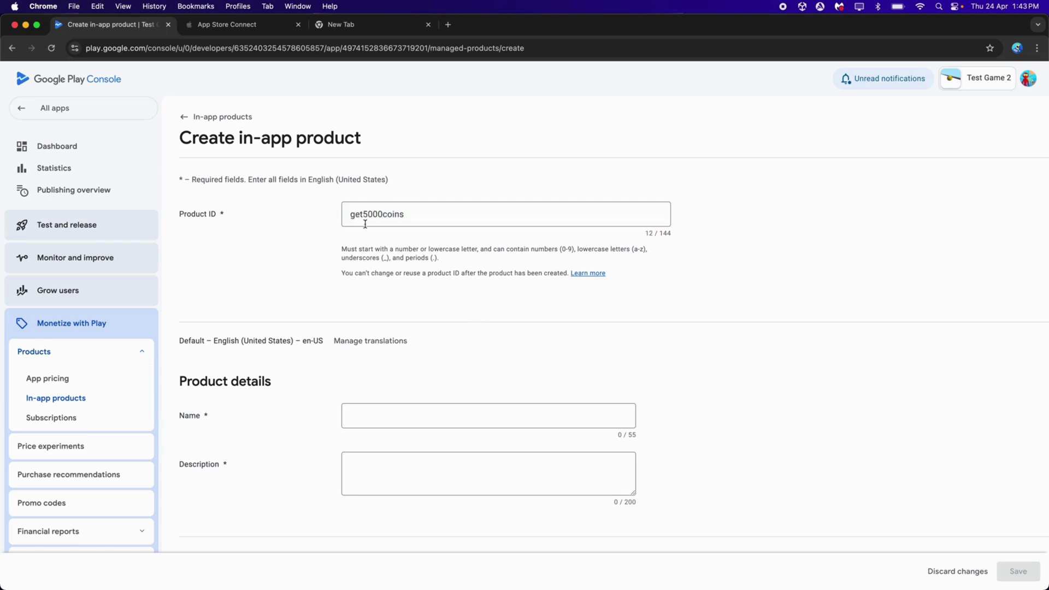
Name the product "Get 5000 coins" and describe it as "You will get 5000 coins in game.".
scroll(353, 306, "down", 1)
left_click(389, 391)
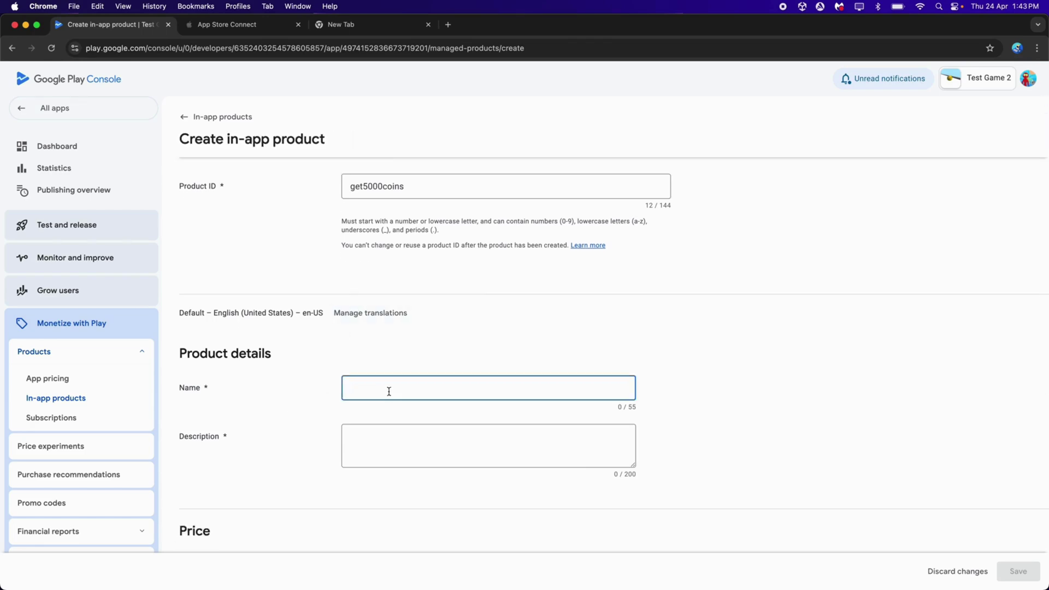
type("Get 5000 coins")
left_click(568, 433)
type("You will get 5000 coins in game")
left_click(710, 424)
Set the product's default price to INR 299.00 and apply it to the local prices.
scroll(710, 425, "down", 5)
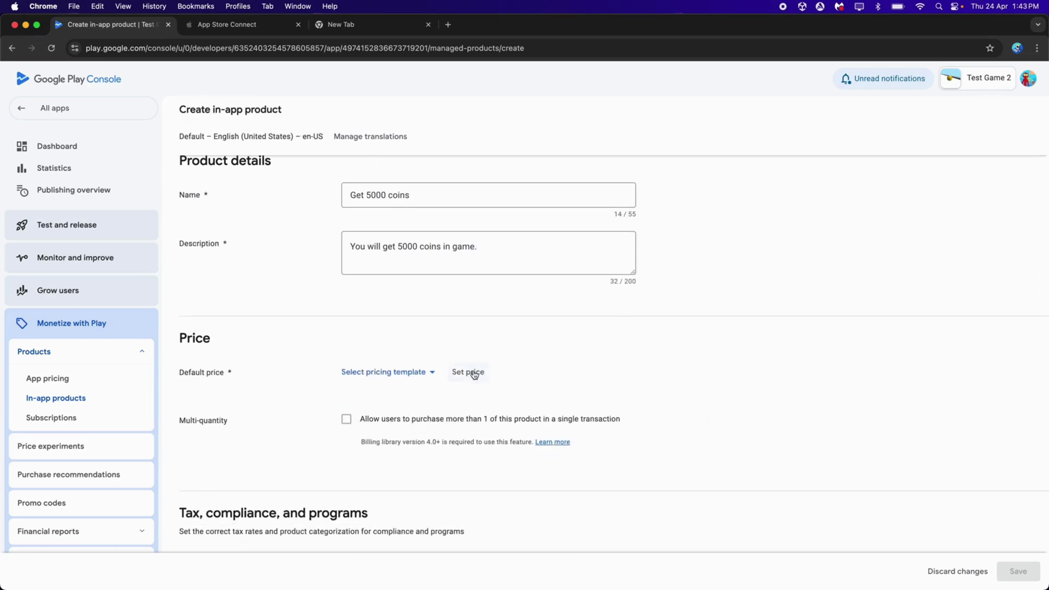
left_click(477, 374)
left_click(142, 215)
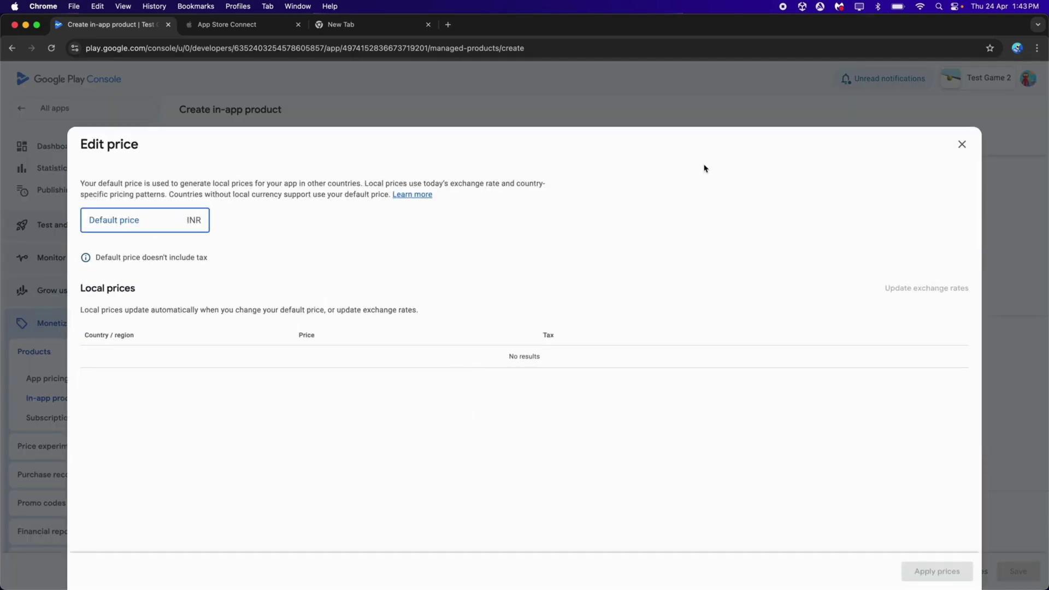
type("299")
left_click(244, 239)
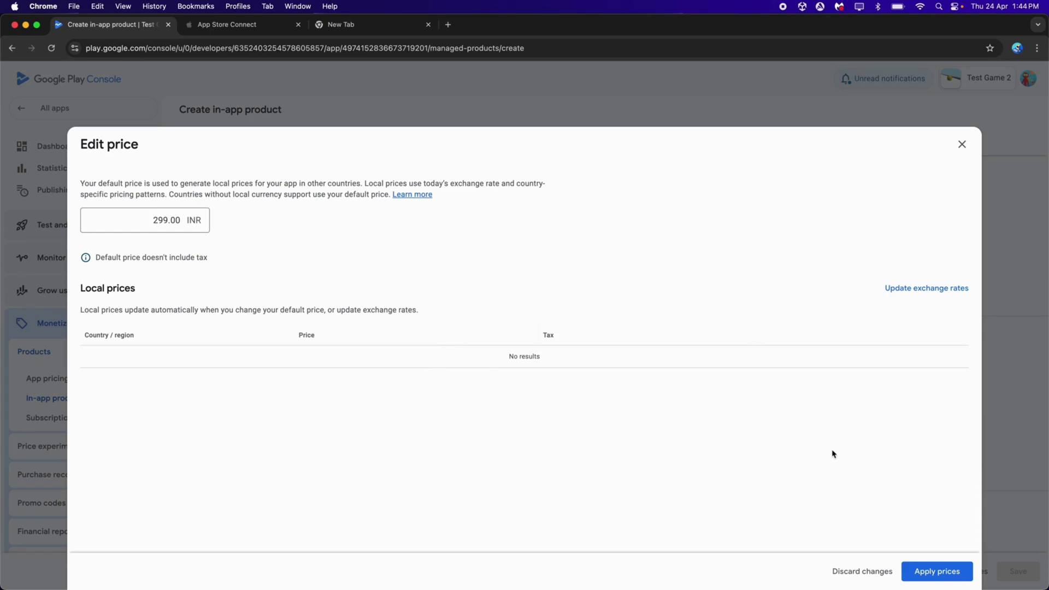
left_click(933, 571)
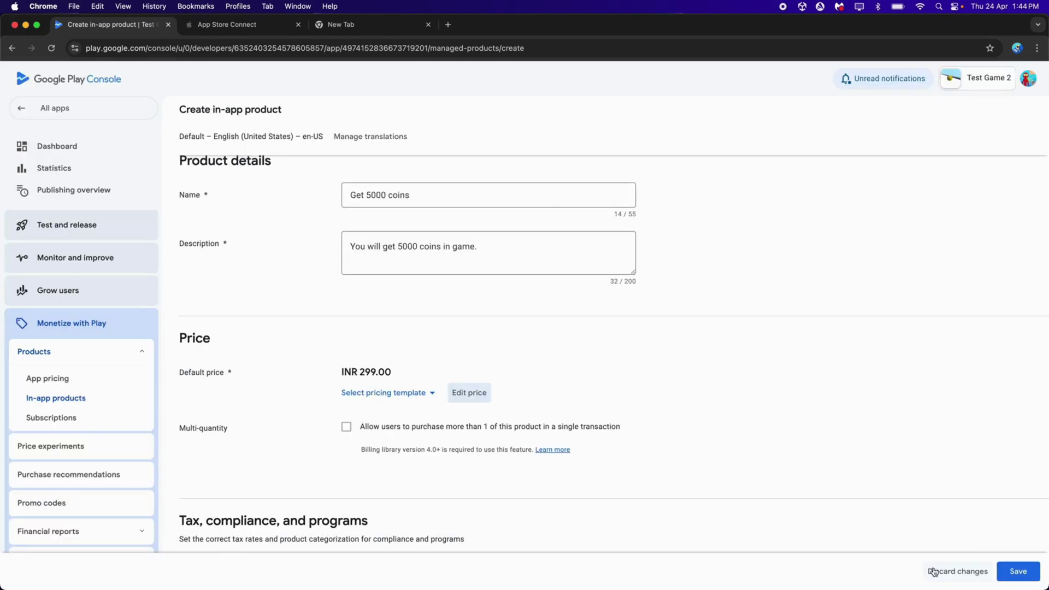
Review the product's default price and its price editing option without changing anything.
scroll(833, 395, "down", 2)
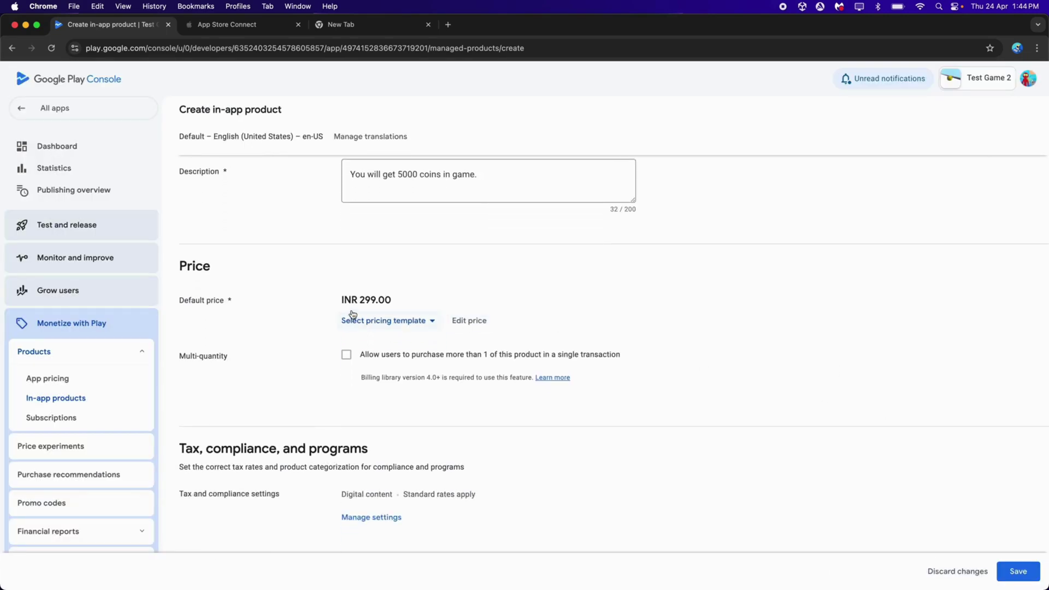
left_click_drag(343, 299, 417, 303)
left_click(415, 304)
left_click(467, 323)
left_click(746, 91)
Look through the available pricing templates and the option to manage them, staying on the unsaved product page.
left_click(394, 321)
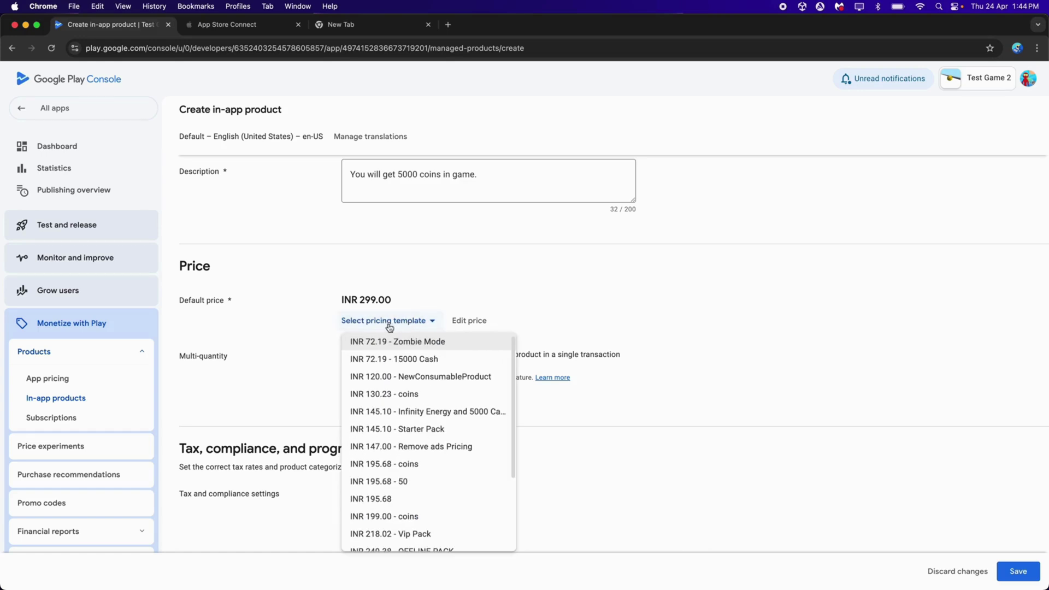
scroll(410, 445, "down", 3)
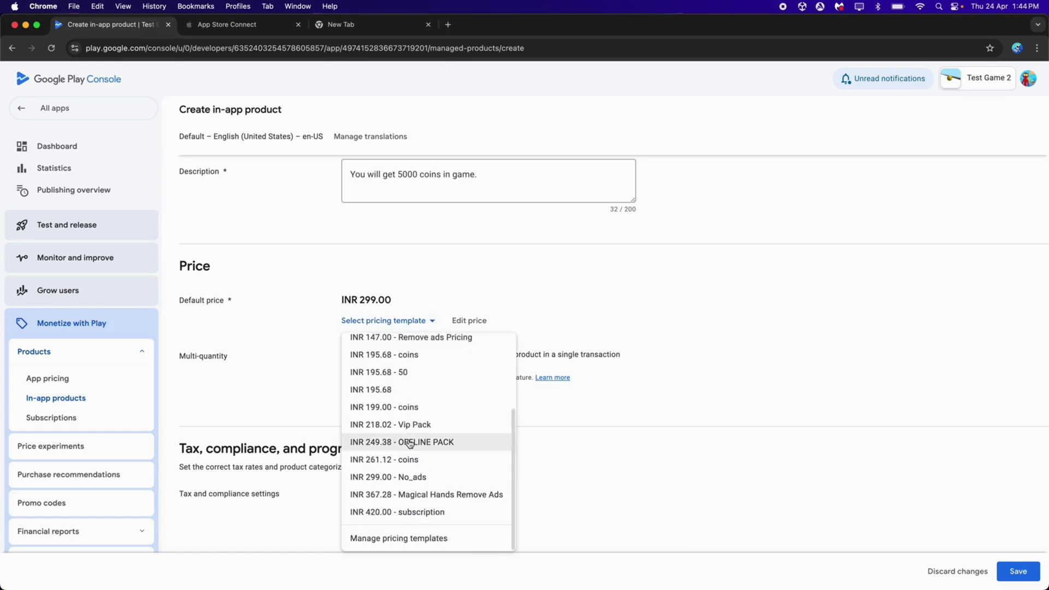
scroll(409, 444, "up", 3)
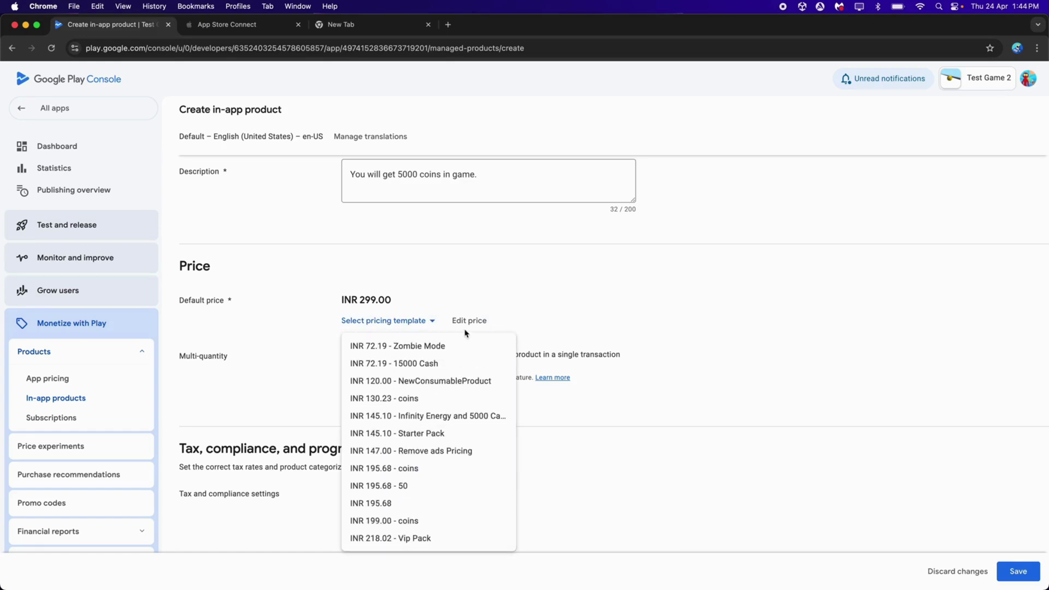
left_click(474, 302)
left_click(376, 324)
scroll(407, 420, "down", 3)
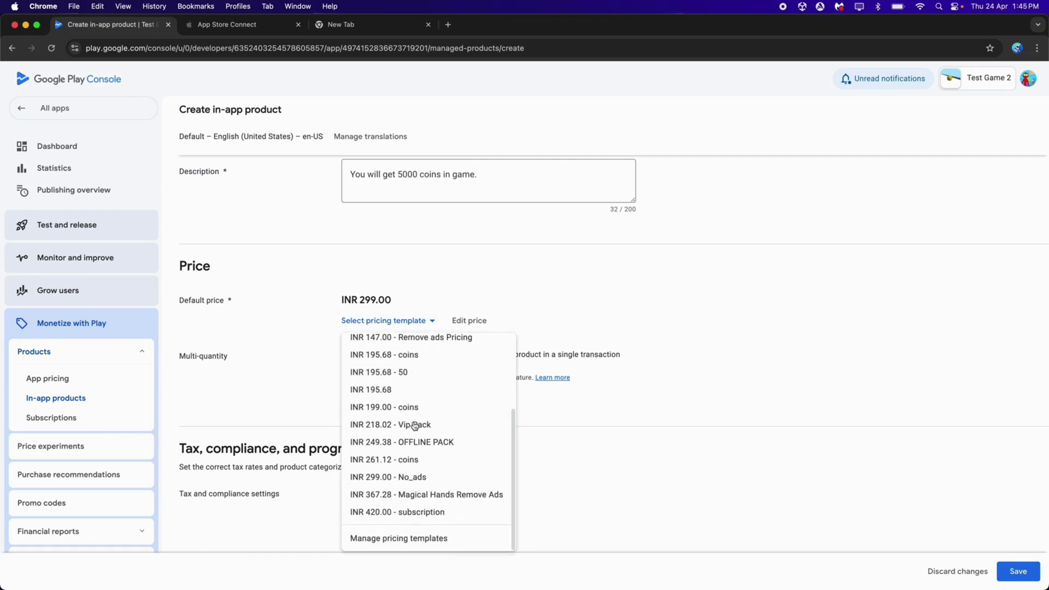
left_click(415, 539)
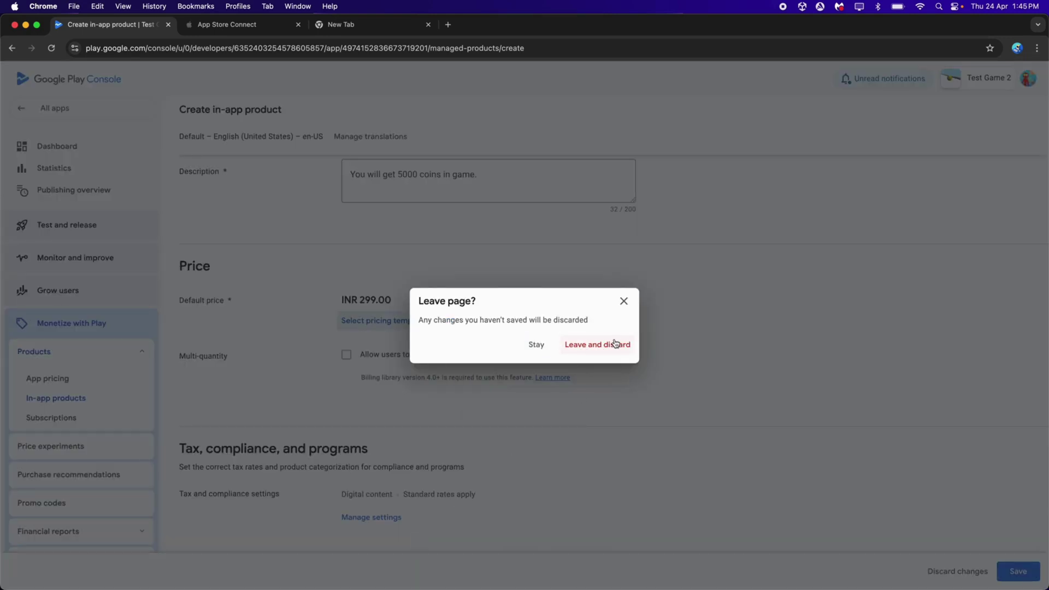
left_click(623, 301)
Copy the product ID get5000coins from the product form.
scroll(562, 251, "up", 5)
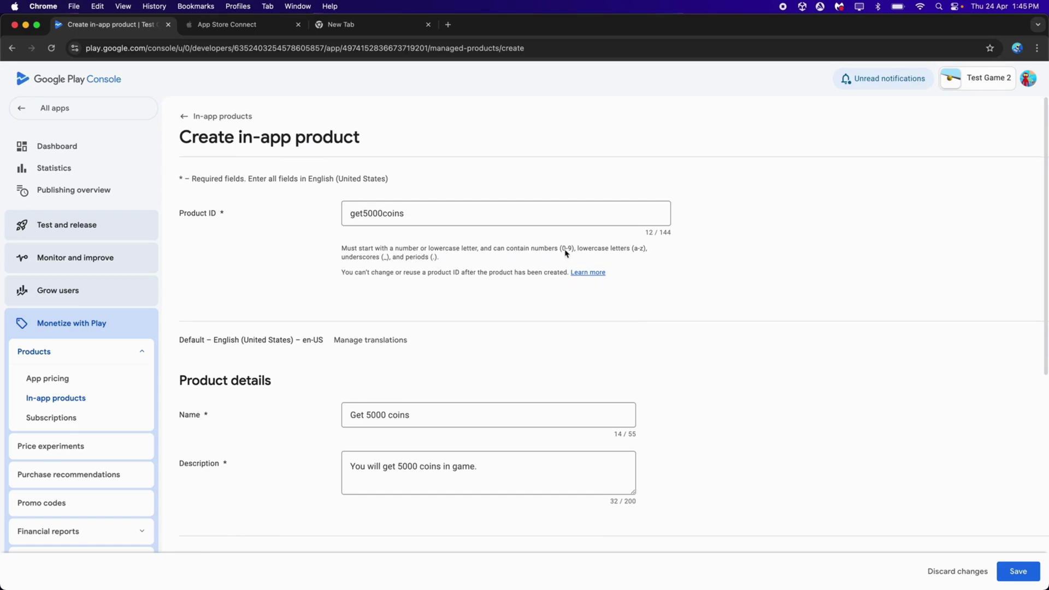
left_click_drag(465, 202, 286, 215)
key("super+c")
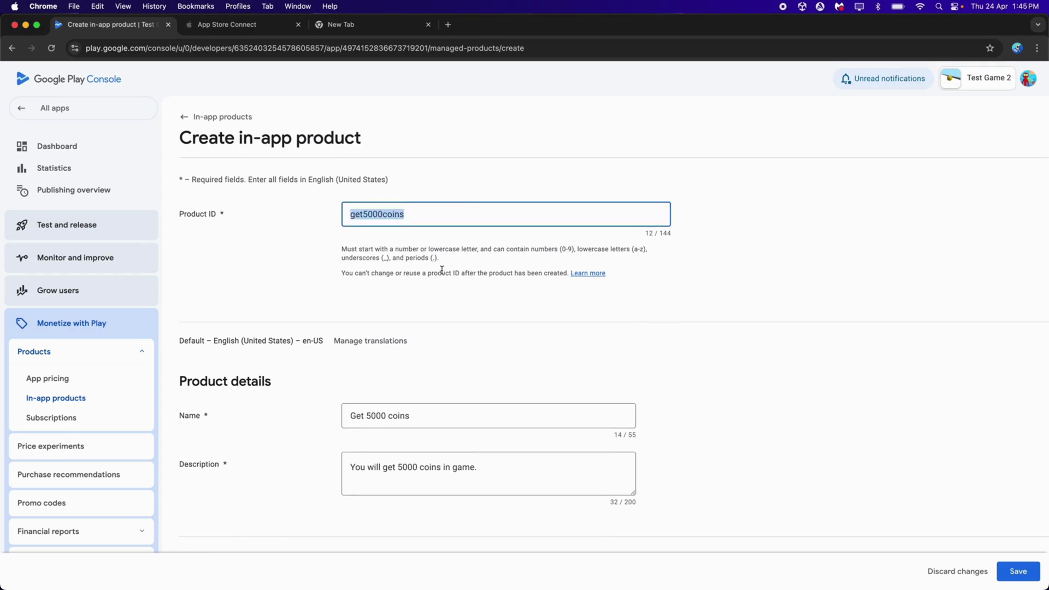
Go to the pricing templates management page, discarding the unsaved in-app product.
left_click(449, 298)
scroll(449, 298, "down", 4)
left_click(383, 235)
scroll(441, 362, "up", 2)
scroll(442, 382, "down", 3)
left_click(445, 459)
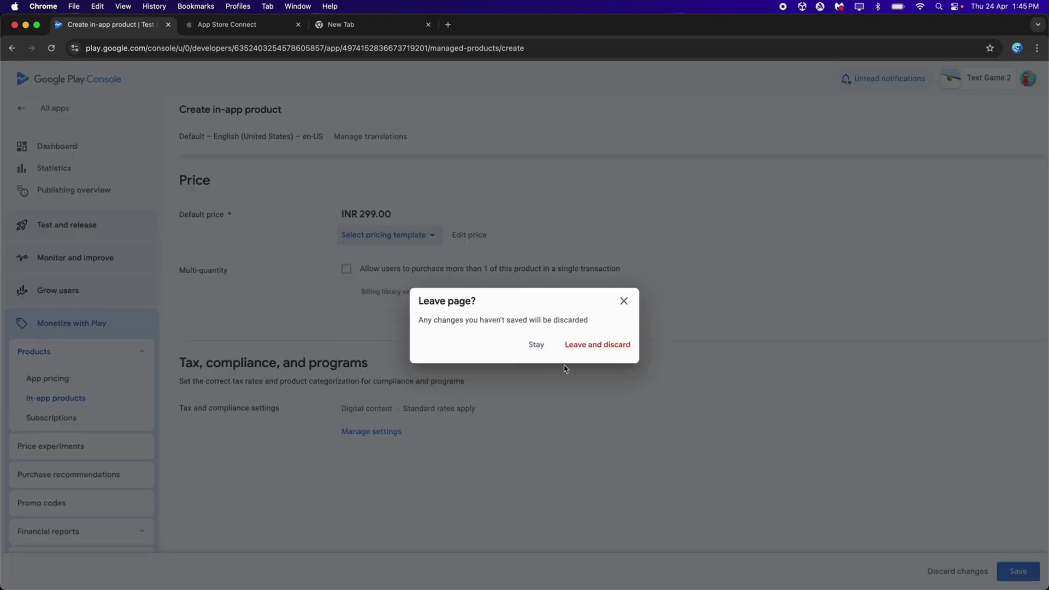
left_click(580, 350)
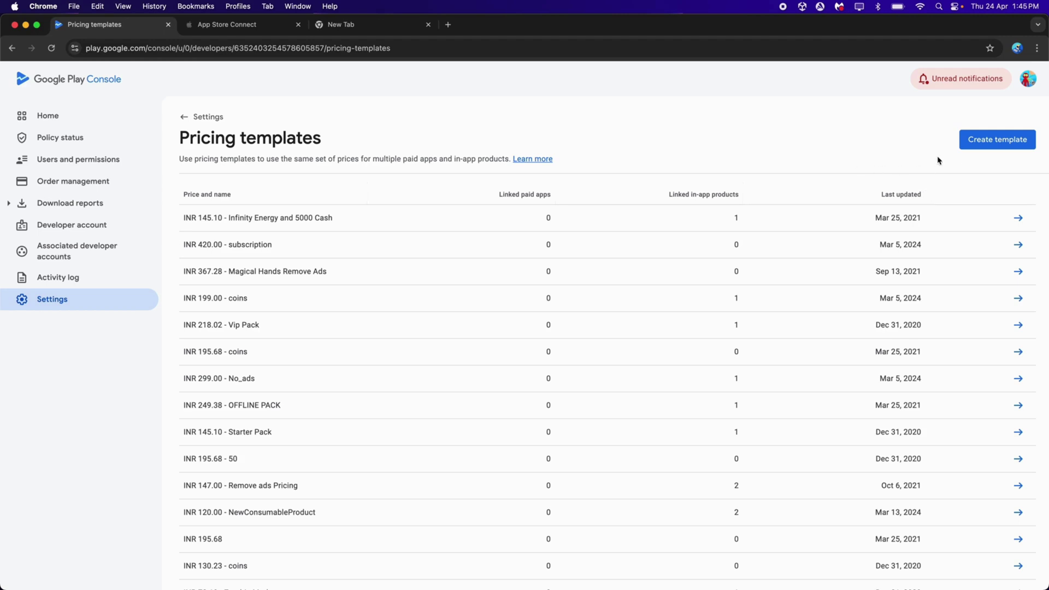
Start a new pricing template and name it Get 5000 coins.
left_click(1006, 140)
left_click(412, 272)
type("Get 5000 coins")
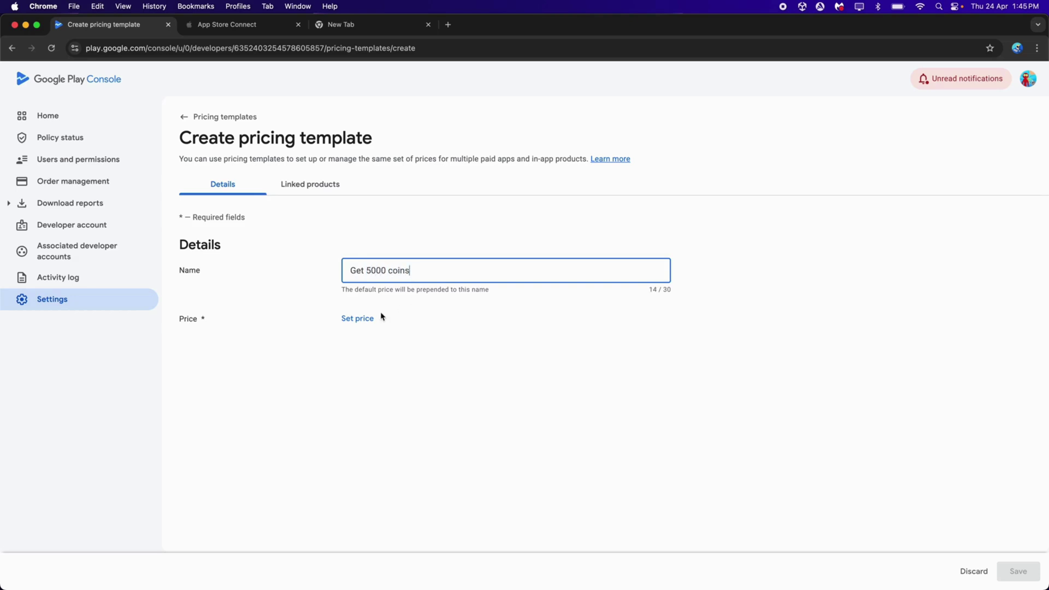
Set the template's default price to INR 299.00, apply it to the local prices and save the template.
left_click(372, 319)
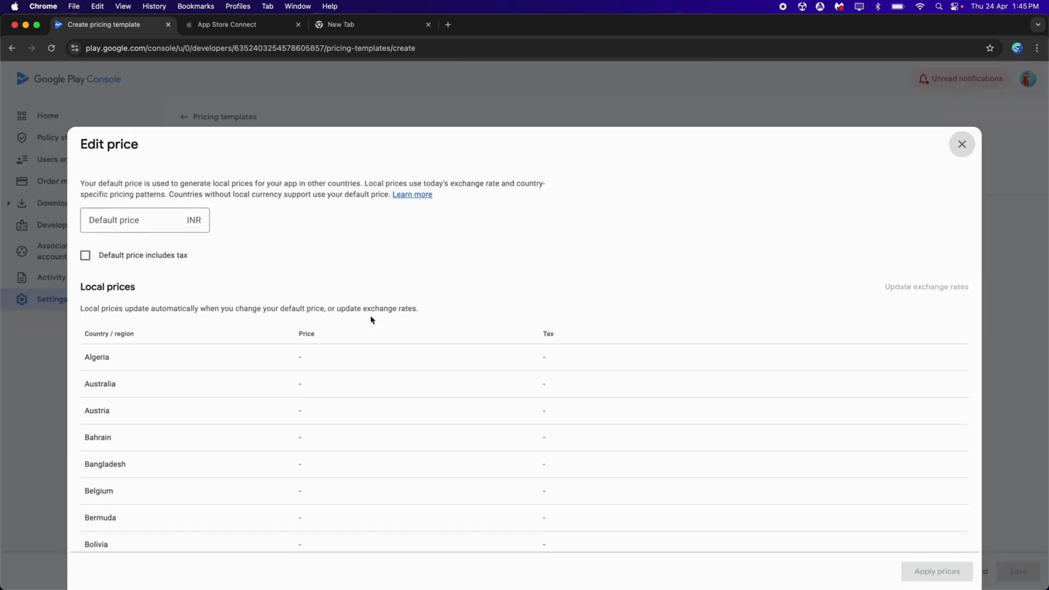
left_click(132, 217)
type("299")
left_click(316, 262)
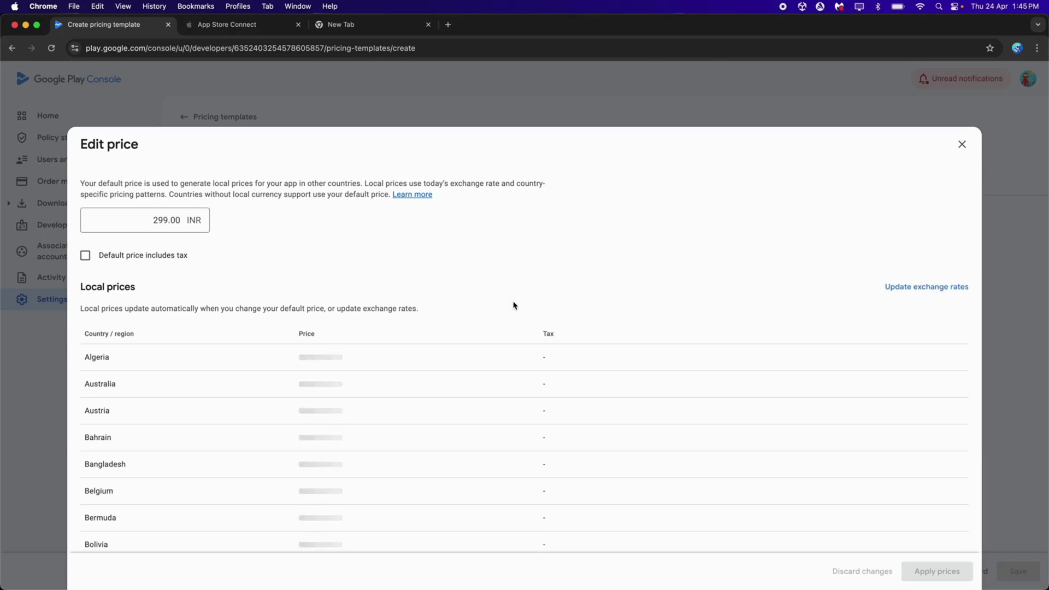
scroll(519, 307, "down", 3)
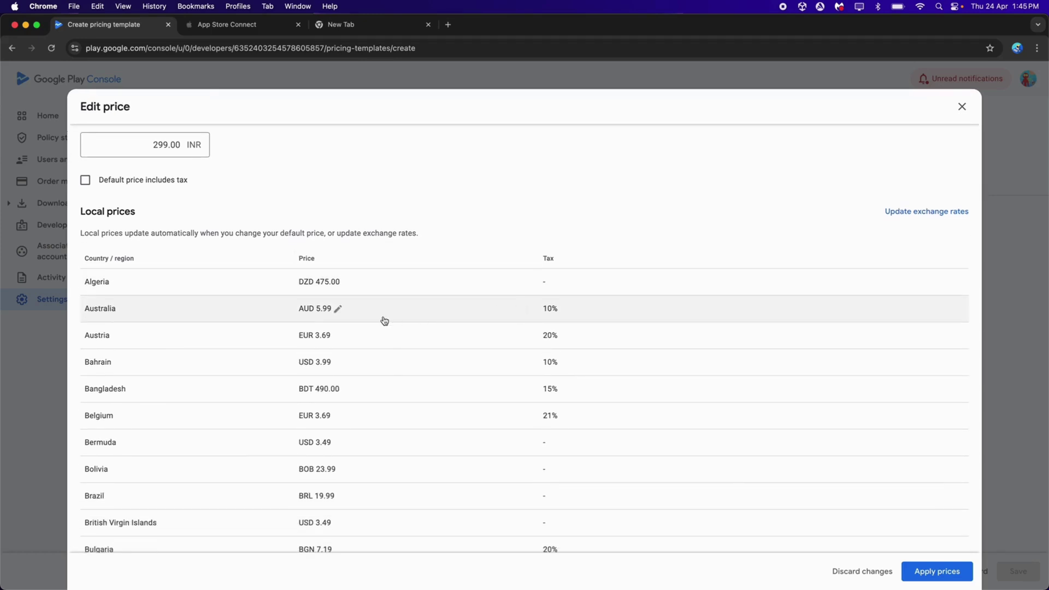
scroll(382, 319, "down", 5)
scroll(640, 342, "up", 10)
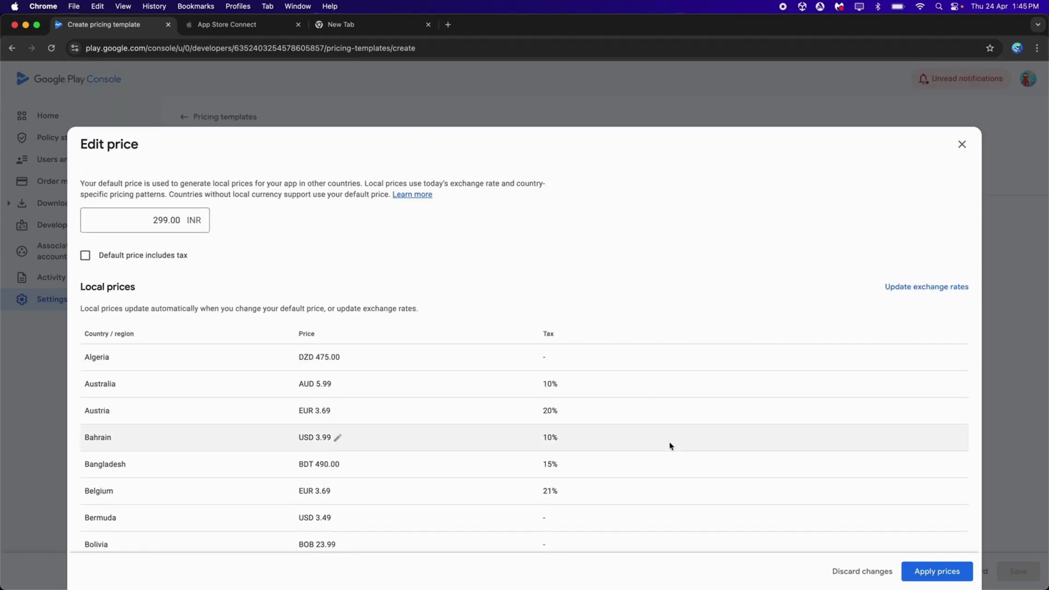
scroll(670, 442, "down", 3)
left_click(927, 579)
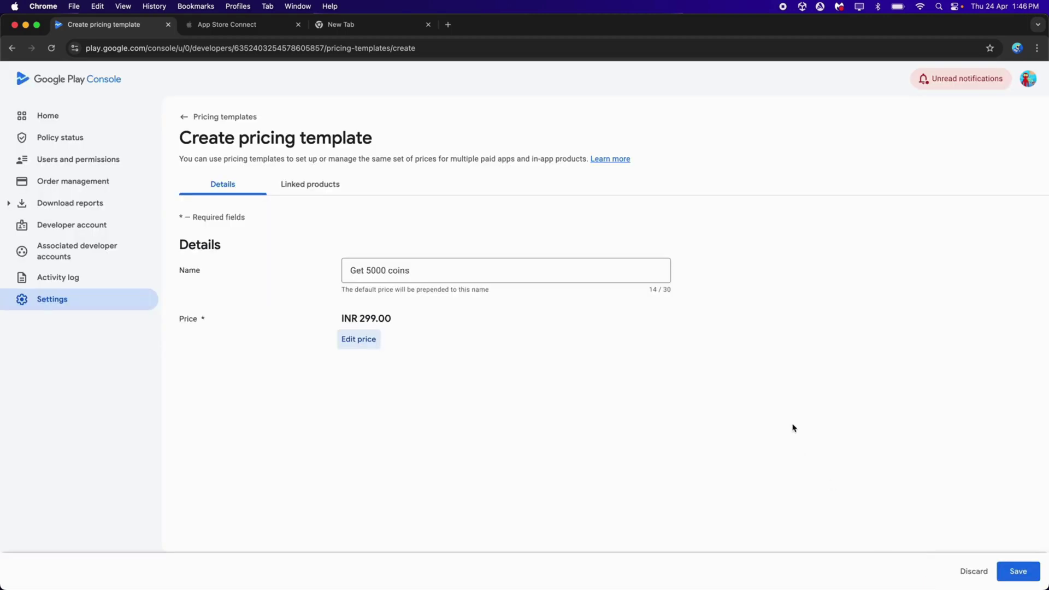
left_click(1016, 570)
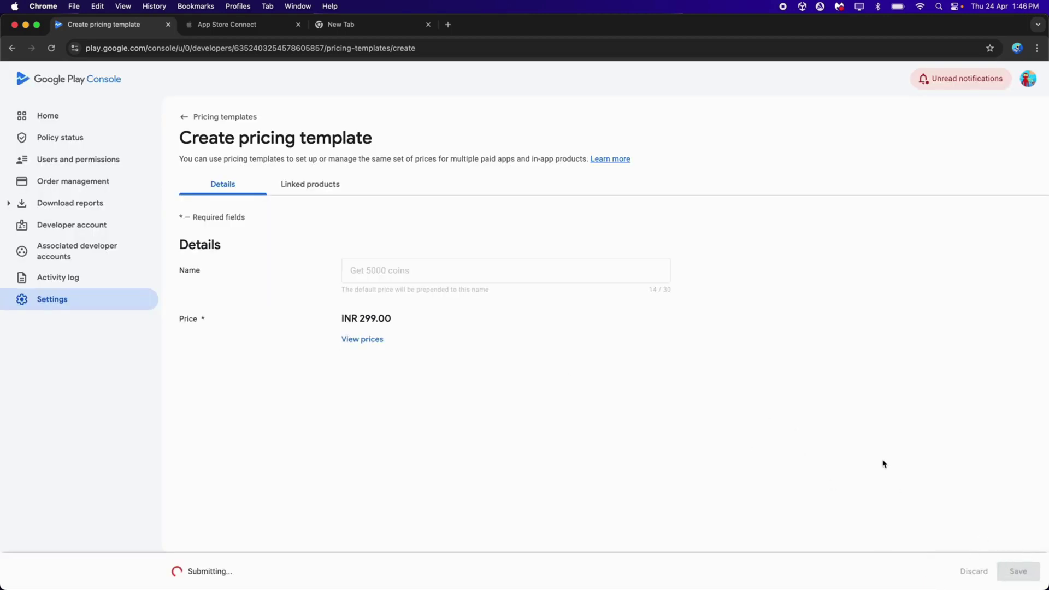
Return to Test Game 2's in-app products and start a new product with the ID get5000coins.
left_click(185, 118)
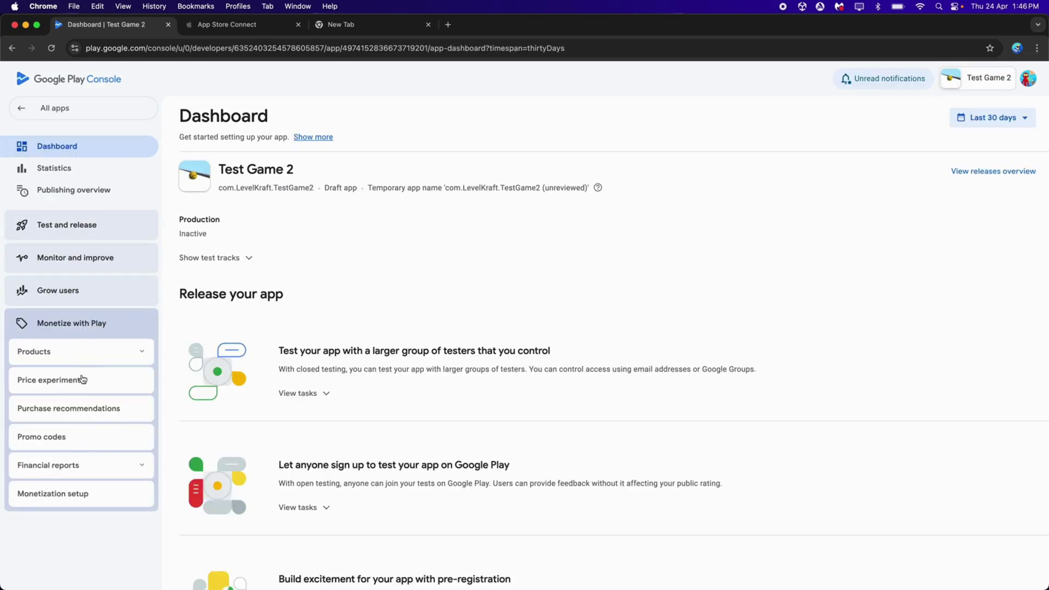
left_click(55, 356)
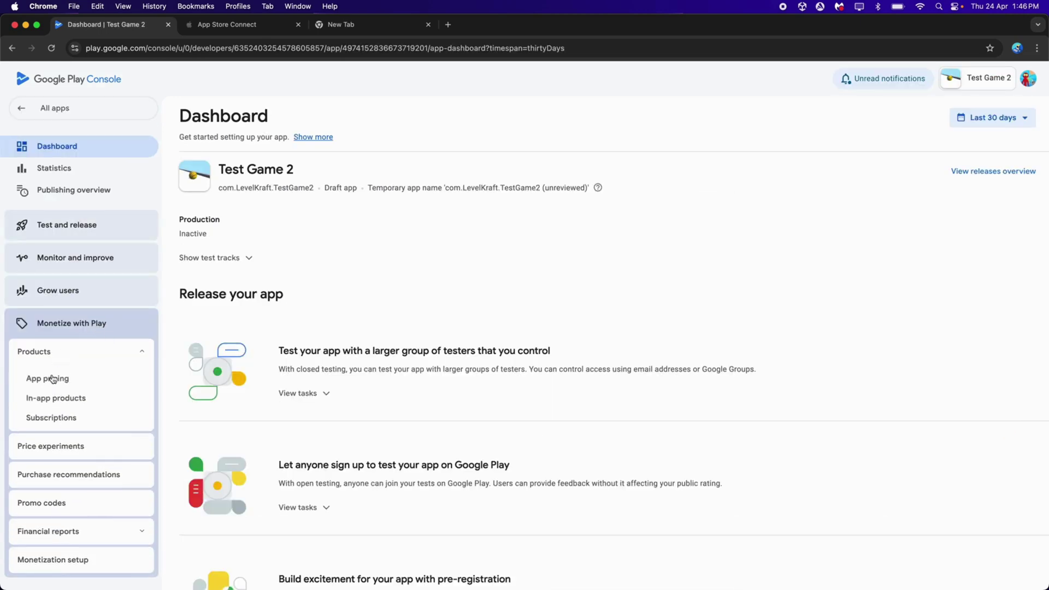
left_click(68, 398)
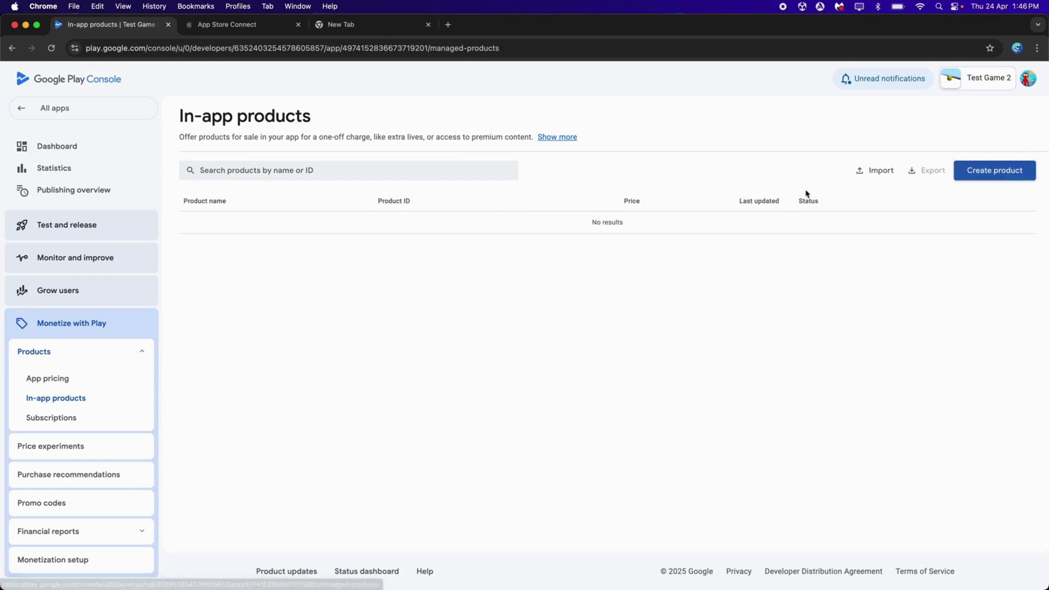
left_click(994, 170)
key("super+v")
left_click(452, 296)
Name the product "Get 5000 coins" and describe it as "You will get 5000 coins in game.".
left_click(370, 404)
key("super+v")
left_click_drag(356, 416, 343, 422)
type("G")
left_click(364, 415)
left_click(385, 415)
left_click(385, 462)
type("You will get 5000 coins in game.")
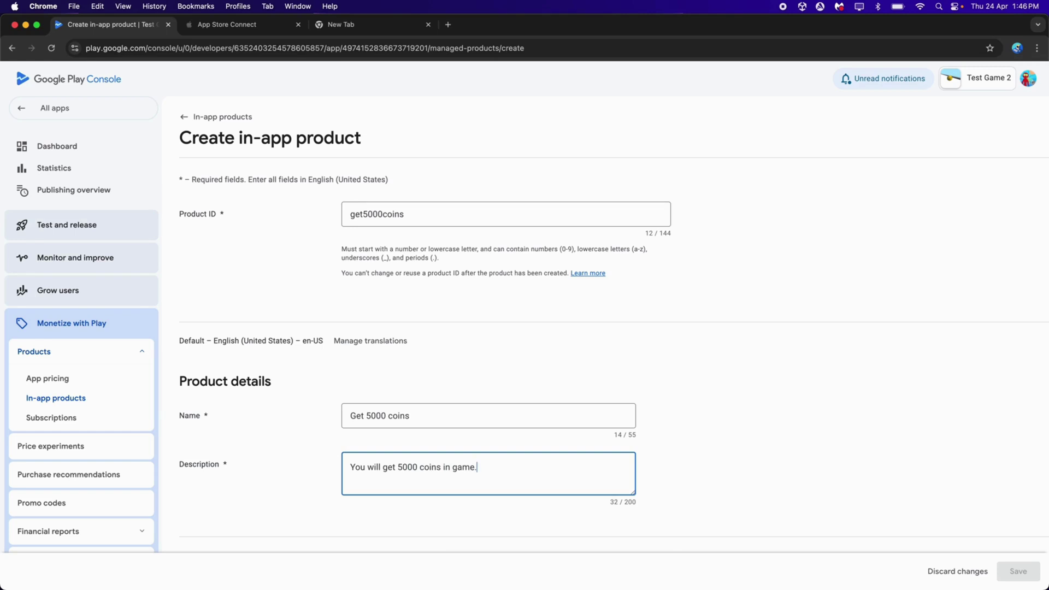
left_click(763, 334)
Apply the pricing template "INR 299.00 - Get 5000 coins" and allow users to purchase more than one in a single transaction.
scroll(762, 333, "down", 4)
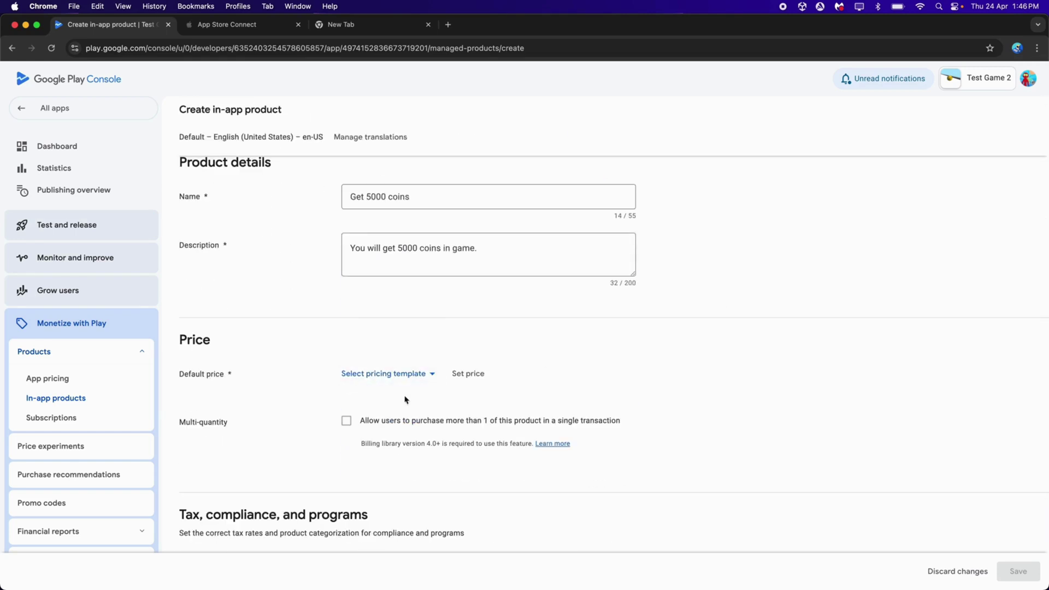
left_click(386, 375)
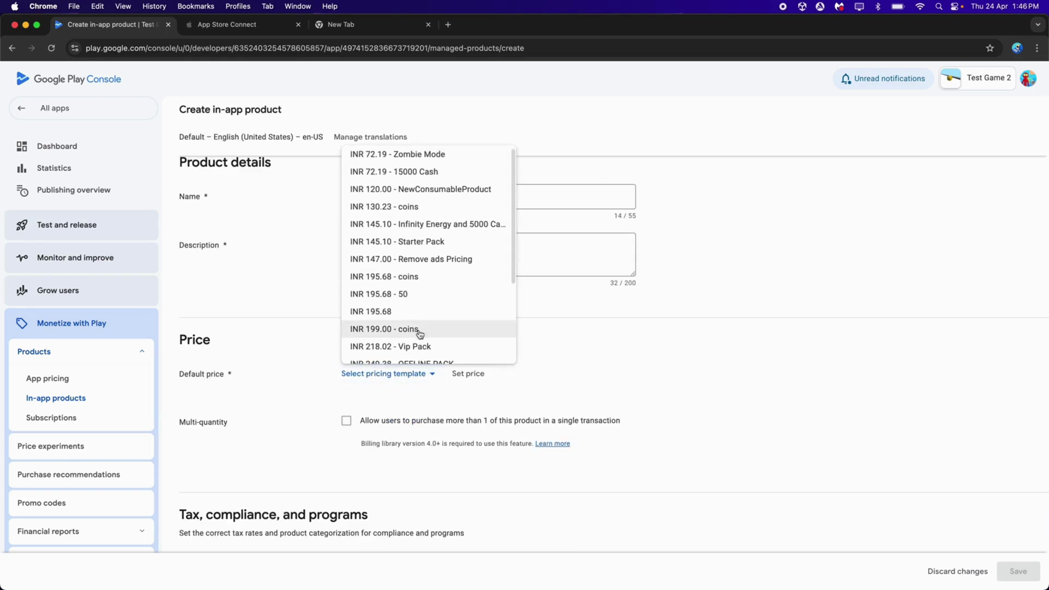
scroll(424, 293, "down", 5)
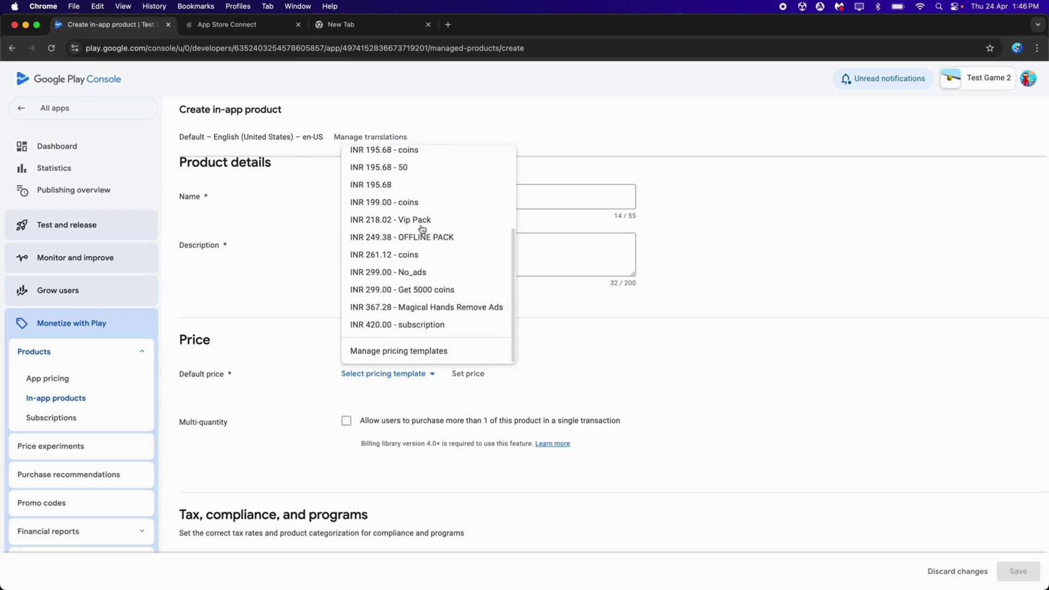
left_click(453, 295)
scroll(638, 359, "down", 3)
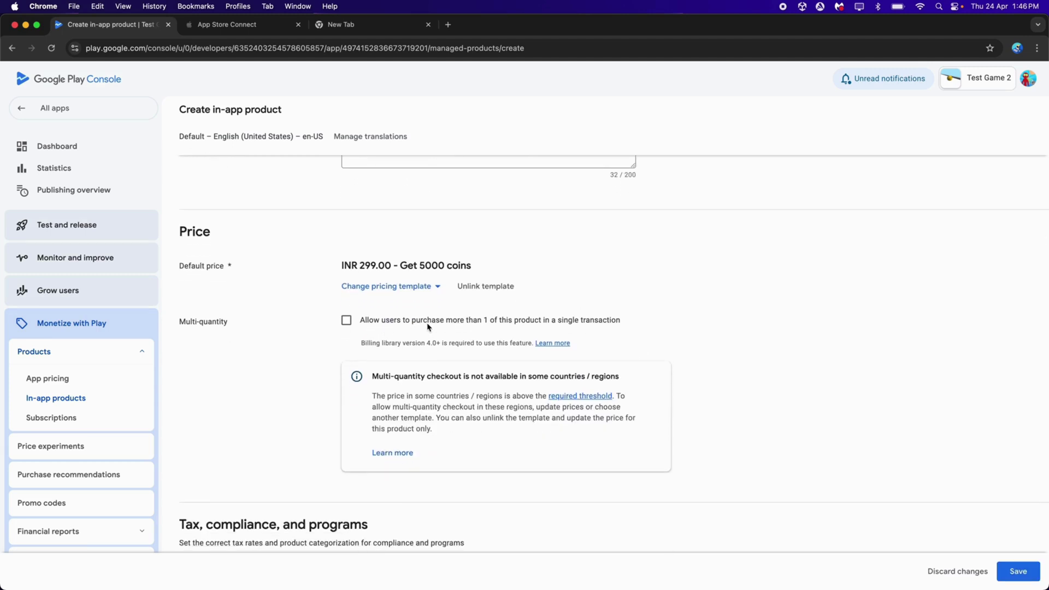
left_click(346, 321)
Save the Get 5000 coins product and activate it.
scroll(291, 391, "down", 3)
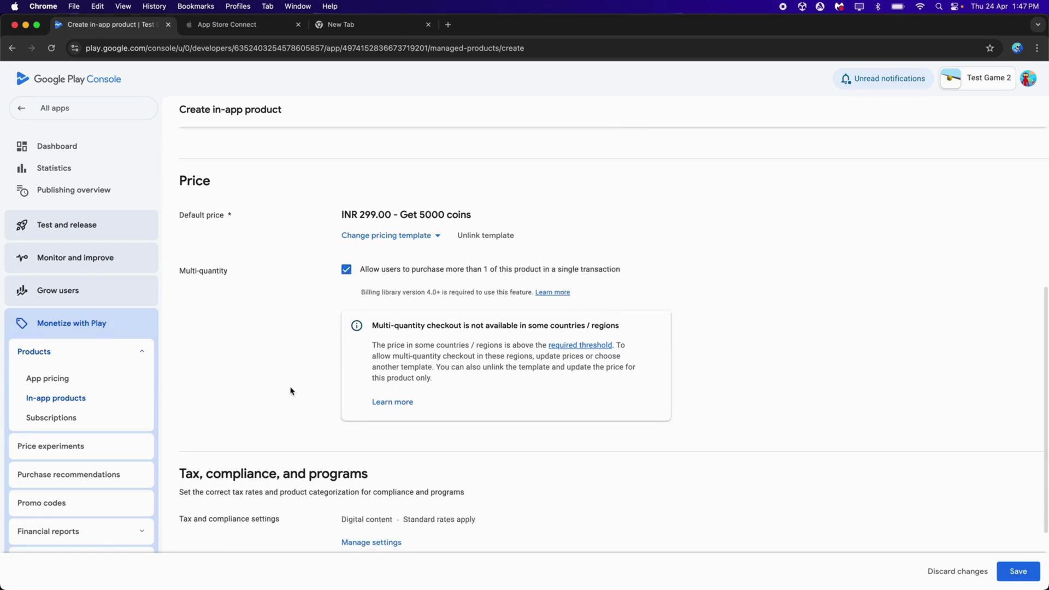
left_click(1023, 567)
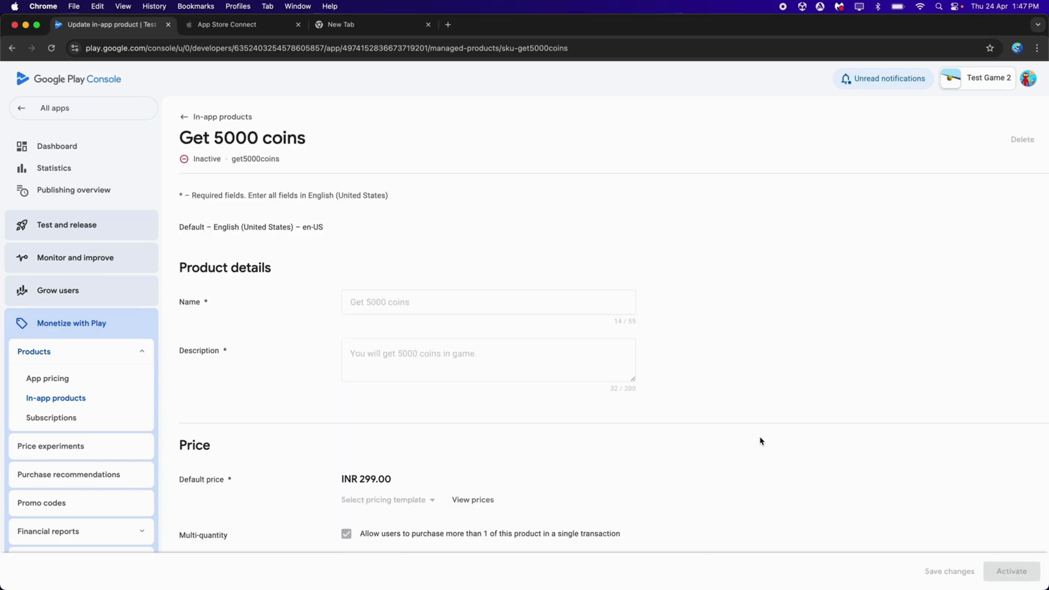
scroll(564, 377, "down", 10)
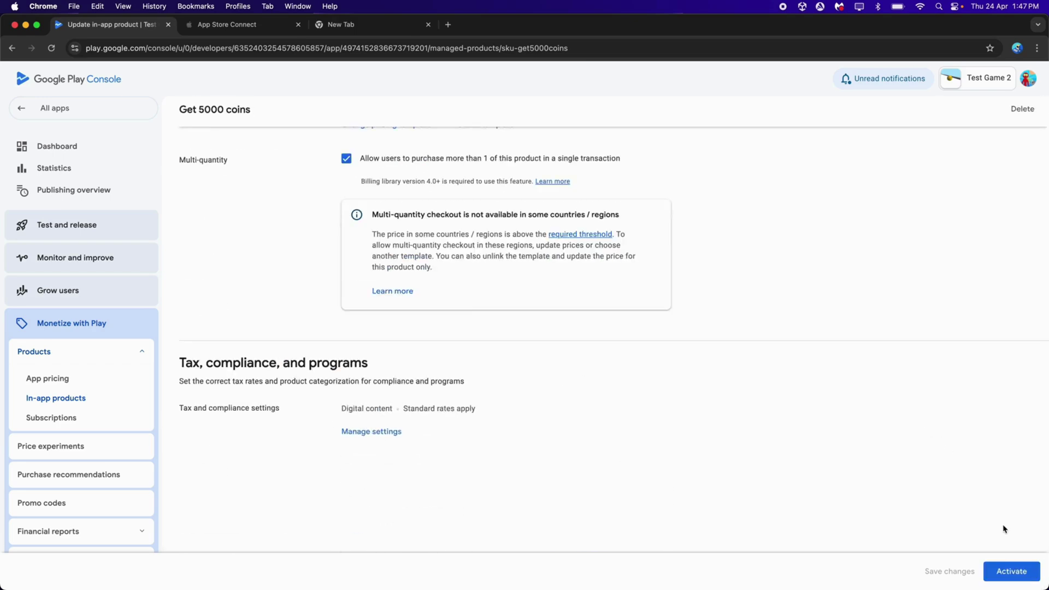
left_click(1008, 568)
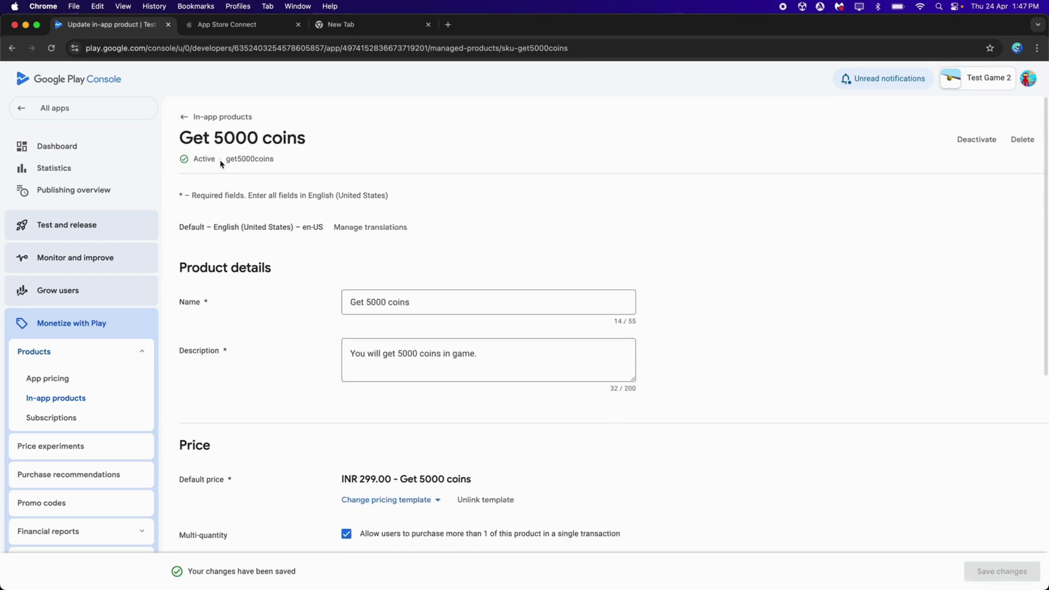
Return to the in-app products list and start another product with the ID removeads.
left_click(215, 117)
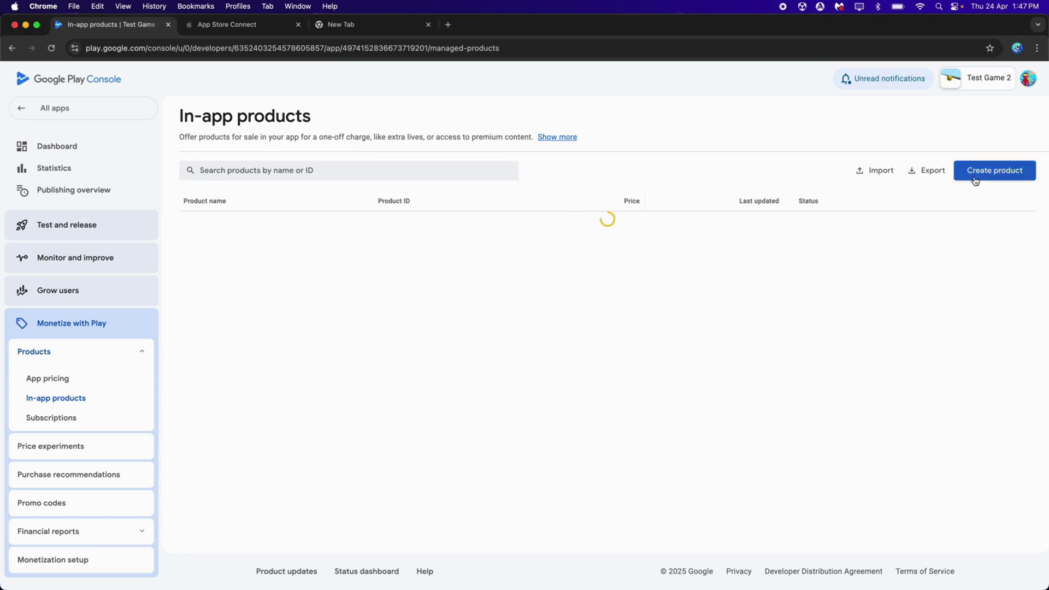
left_click(985, 172)
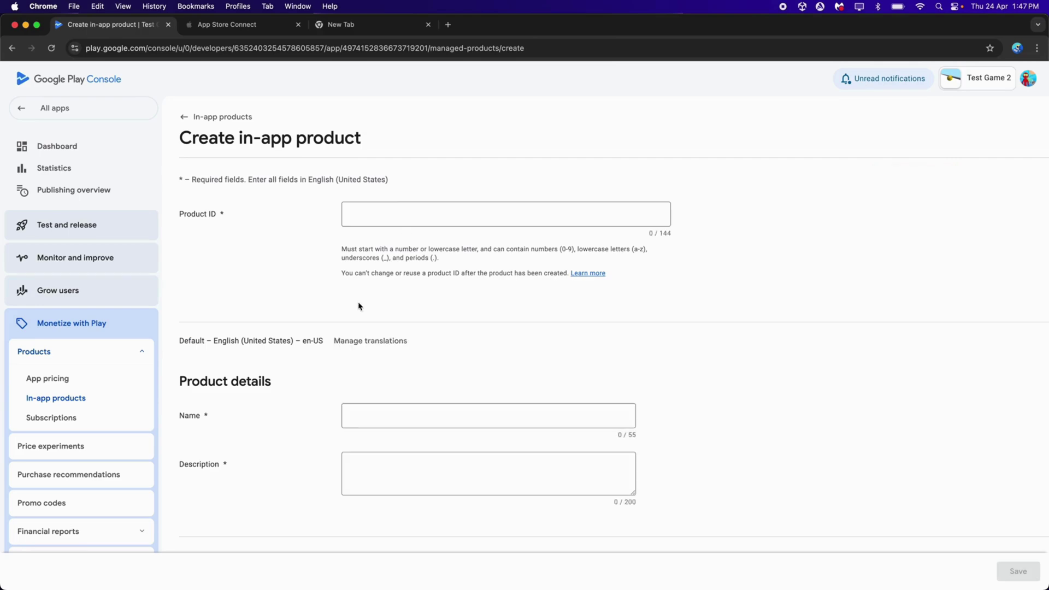
left_click(394, 213)
type("remove ad")
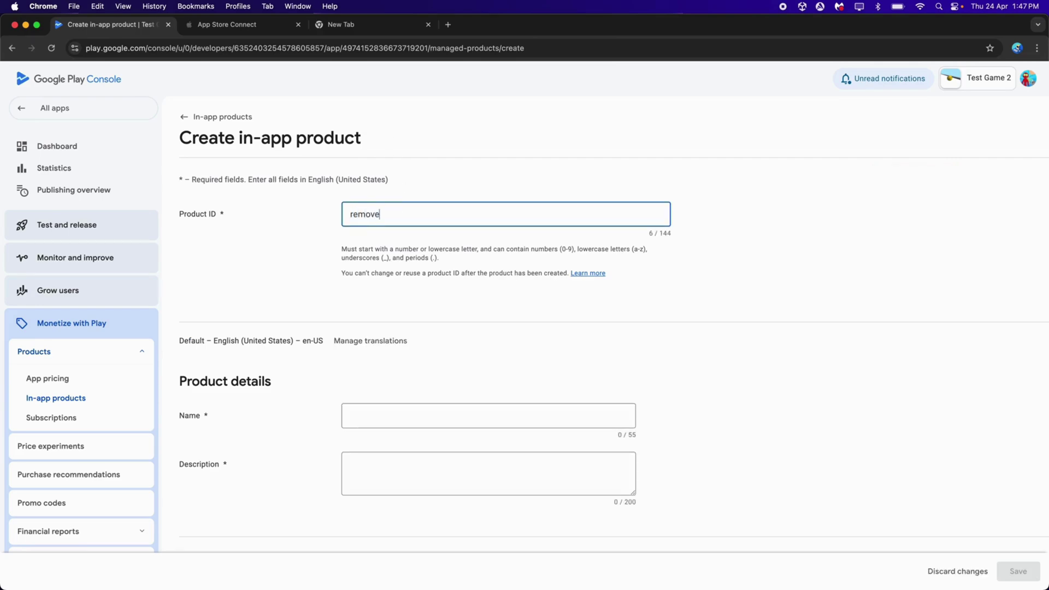
key("BackSpace")
type("ads")
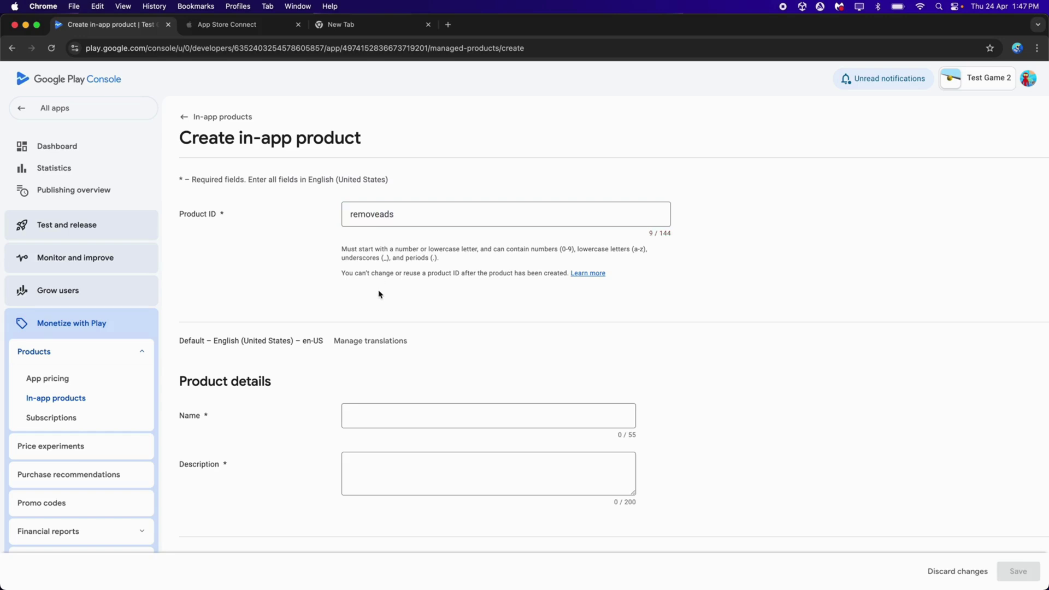
Name the product "Remove Ads" and describe it as "This will remove ads from the game.".
scroll(382, 295, "down", 2)
left_click(368, 367)
type("Remove")
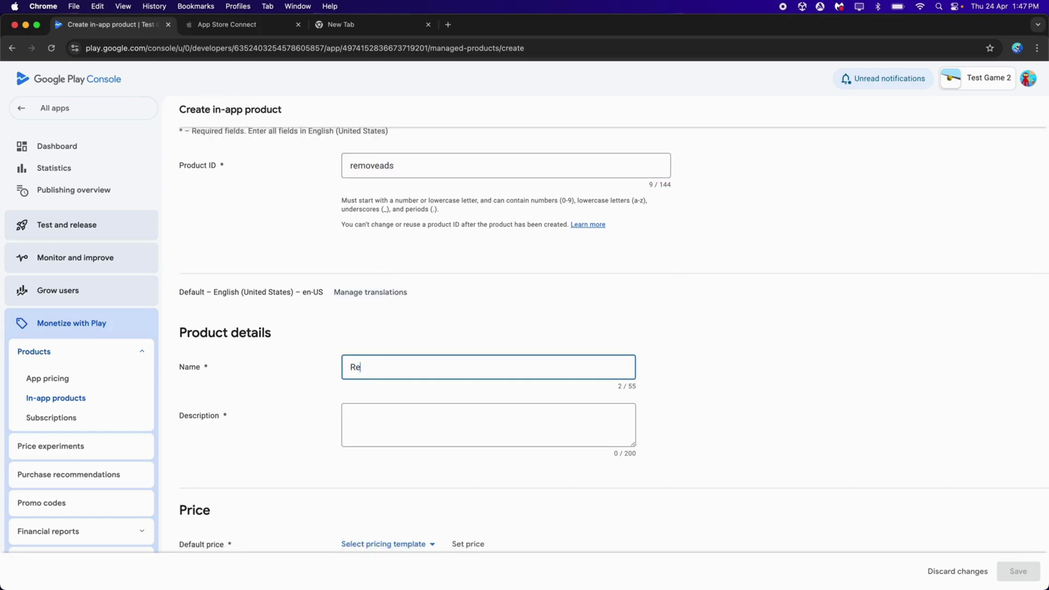
scroll(682, 344, "down", 2)
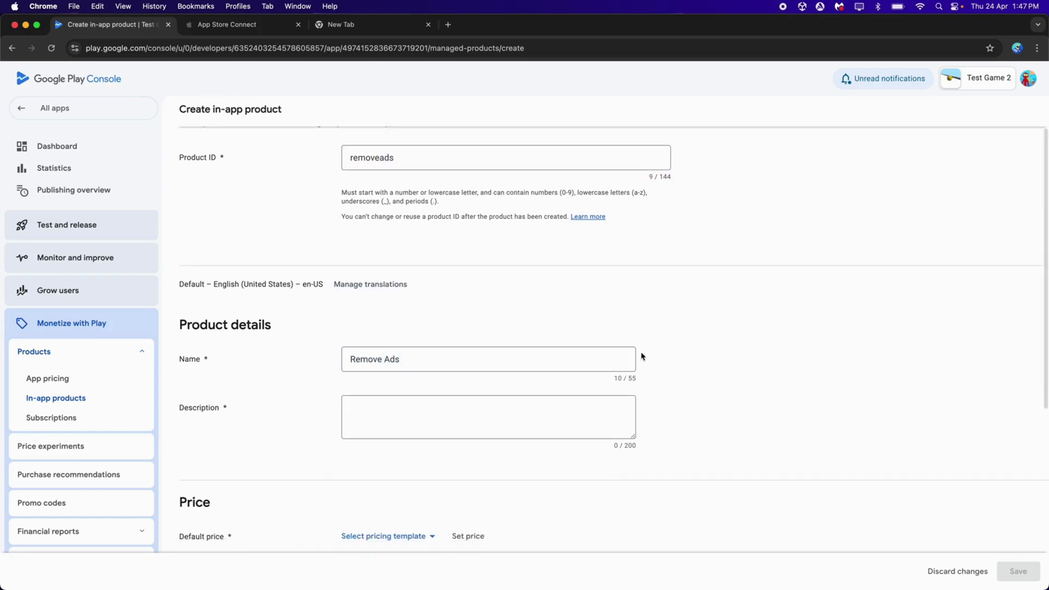
left_click(601, 393)
type("This")
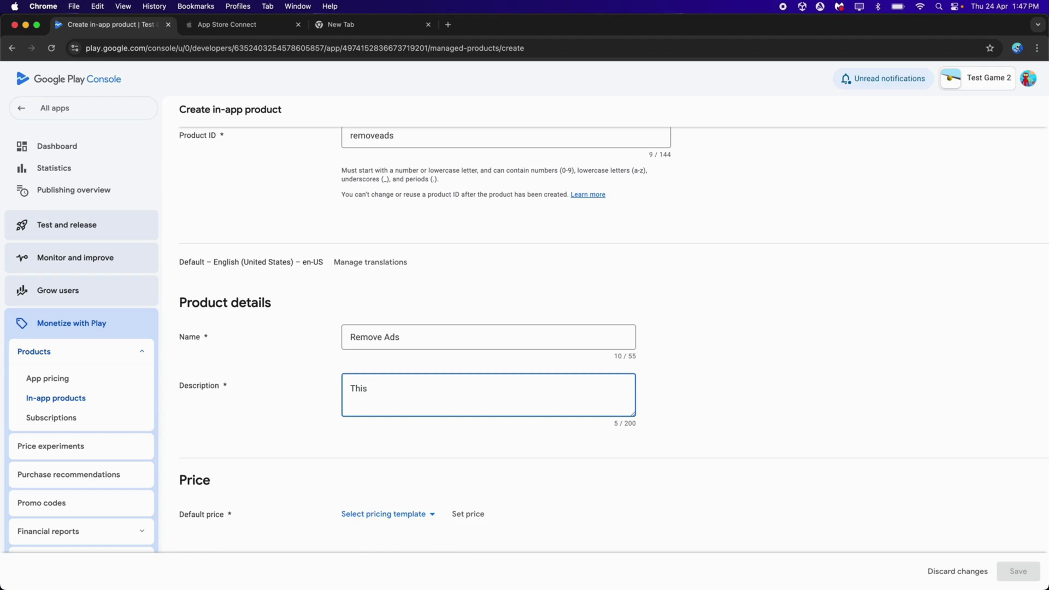
type(" will remove ads from the game.")
left_click(746, 392)
Apply the pricing template "INR 147.00 - Remove ads Pricing" without multi-quantity purchasing and save the Remove Ads product.
scroll(746, 392, "down", 3)
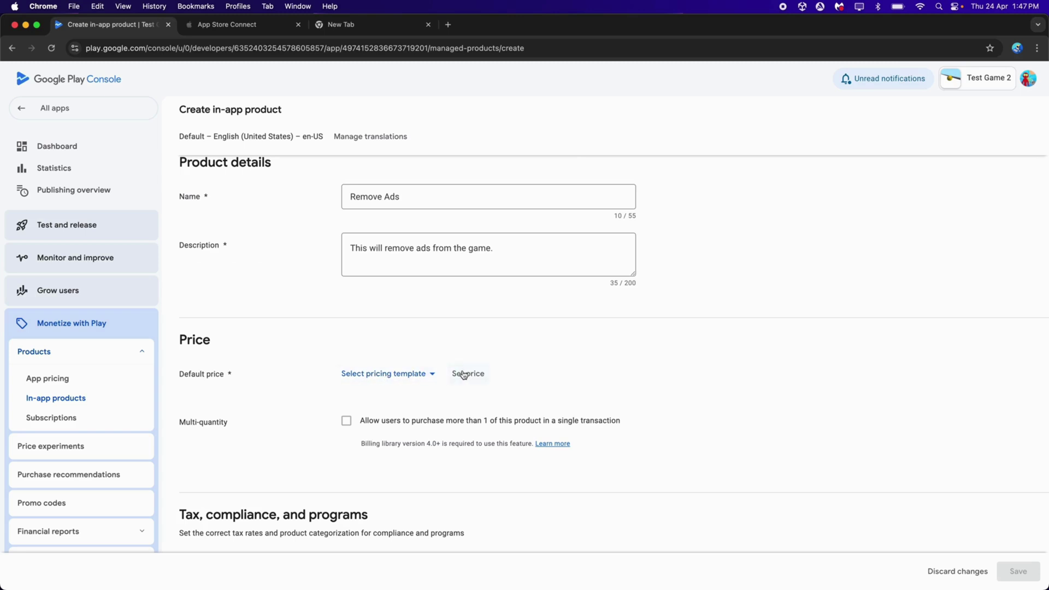
scroll(463, 374, "down", 1)
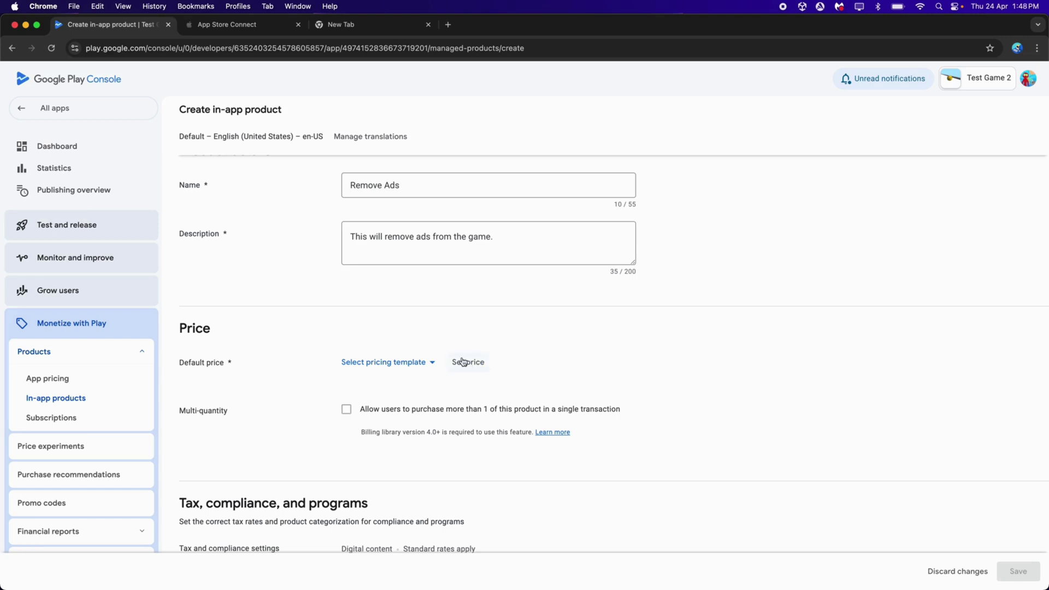
left_click(411, 362)
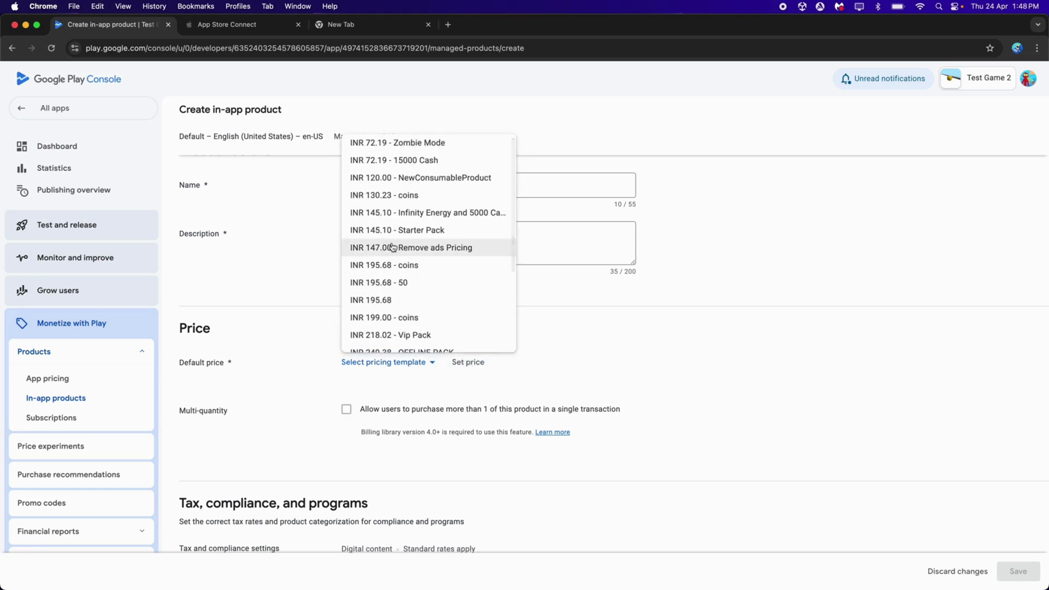
scroll(389, 244, "down", 1)
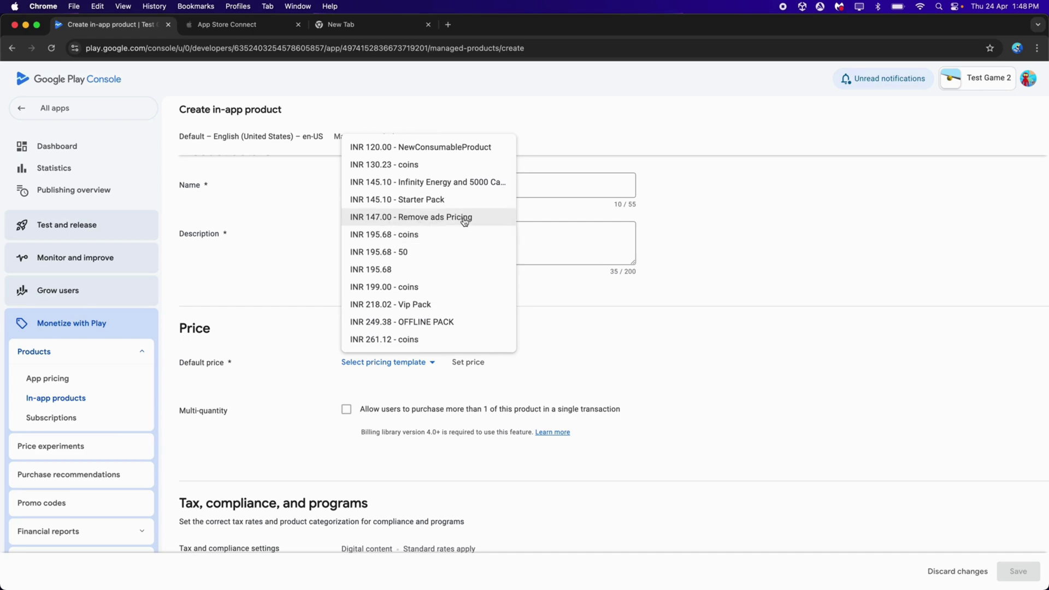
left_click(462, 218)
scroll(382, 297, "down", 3)
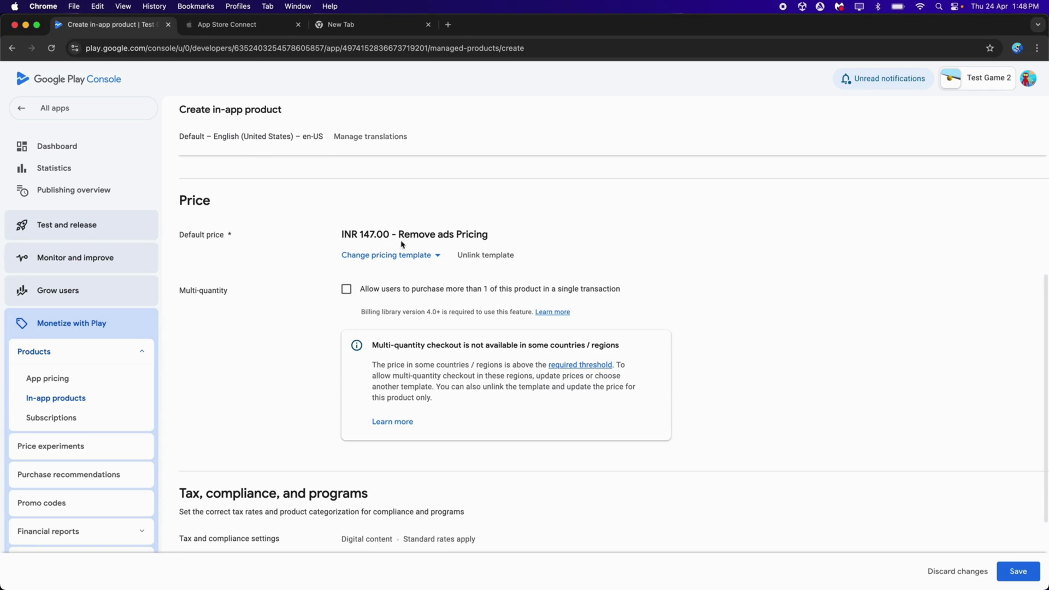
scroll(371, 281, "down", 1)
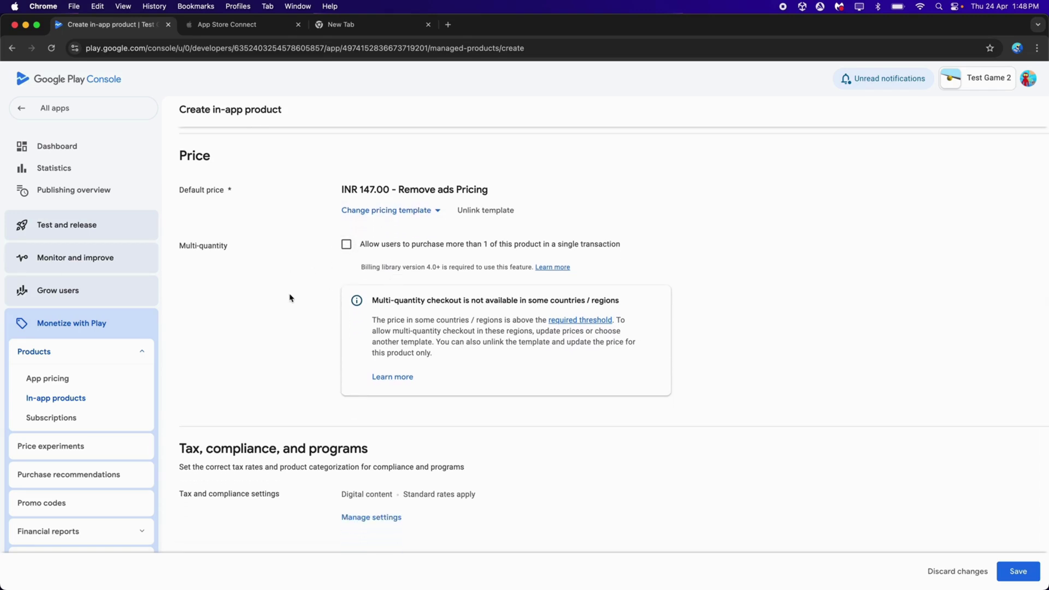
scroll(289, 298, "down", 1)
left_click(1010, 570)
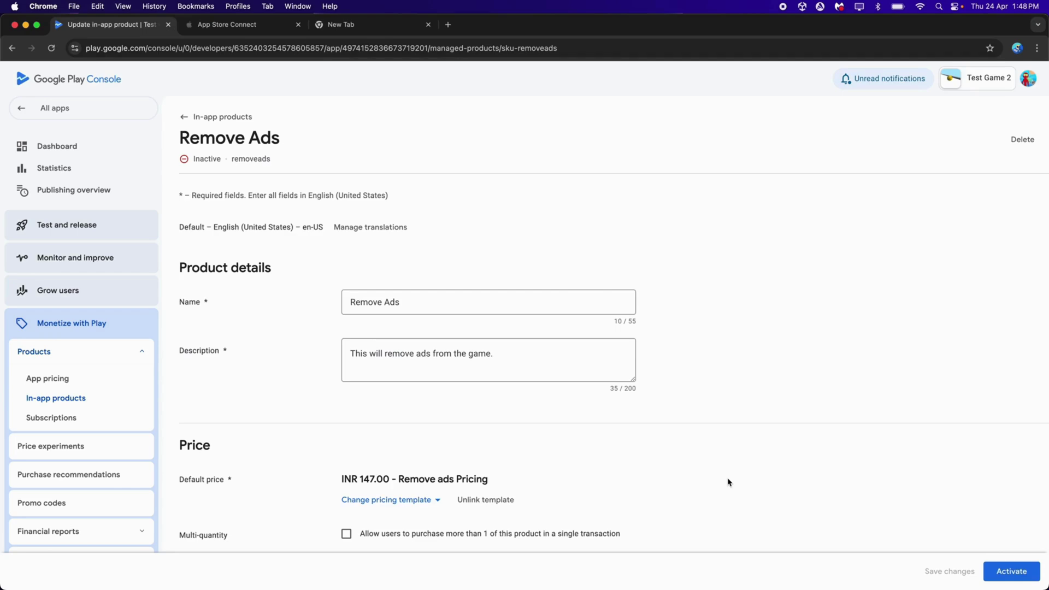
Activate the Remove Ads product and return to the in-app products list.
scroll(792, 478, "down", 6)
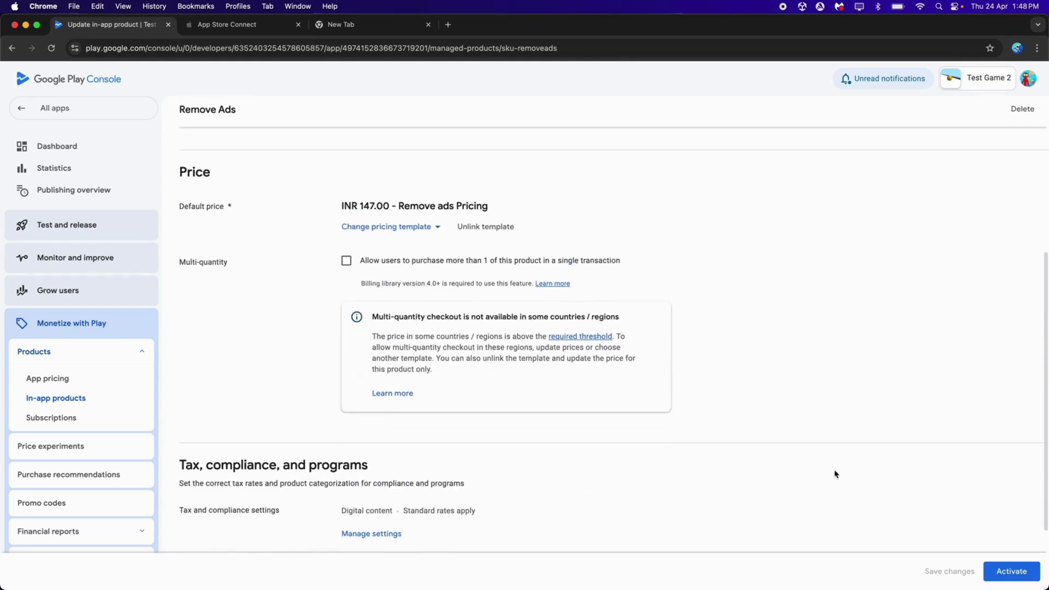
left_click(1010, 570)
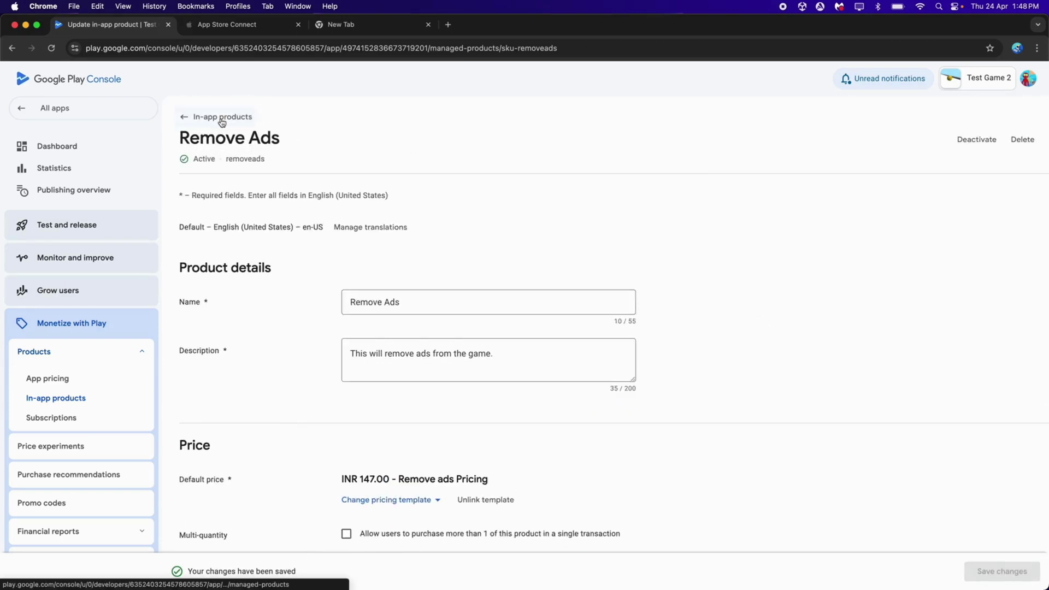
left_click(220, 118)
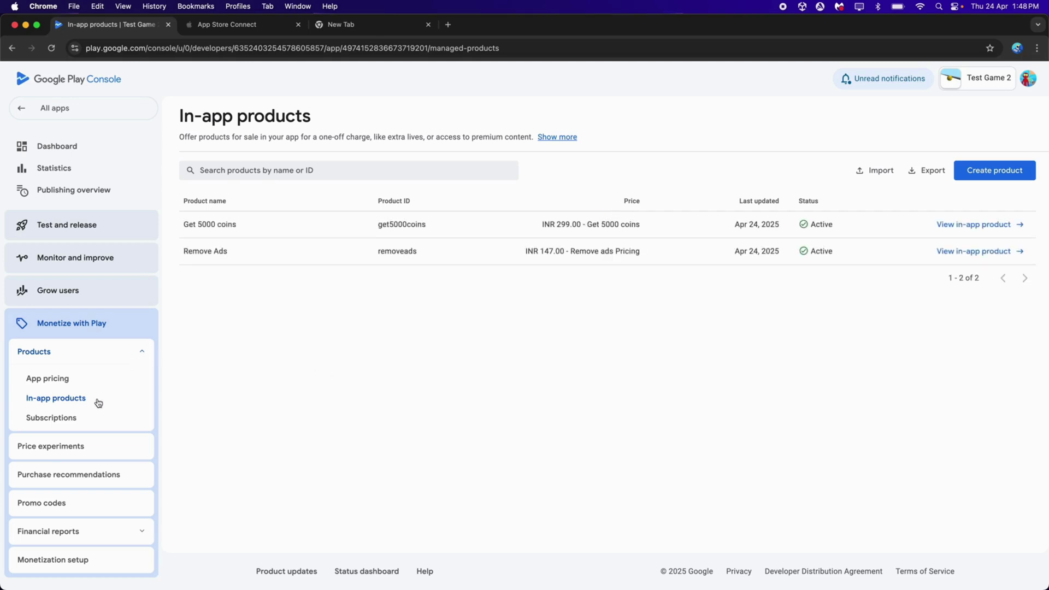
Create a subscription with the product ID getvipbadge and the name vip.
left_click(54, 418)
left_click(245, 282)
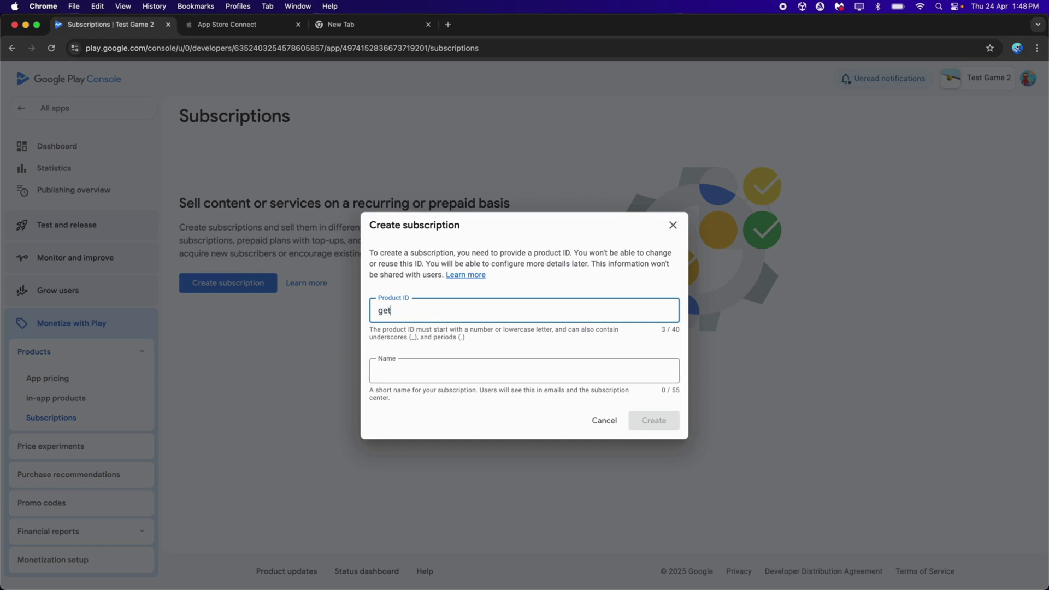
type("getvipbadge")
left_click(430, 376)
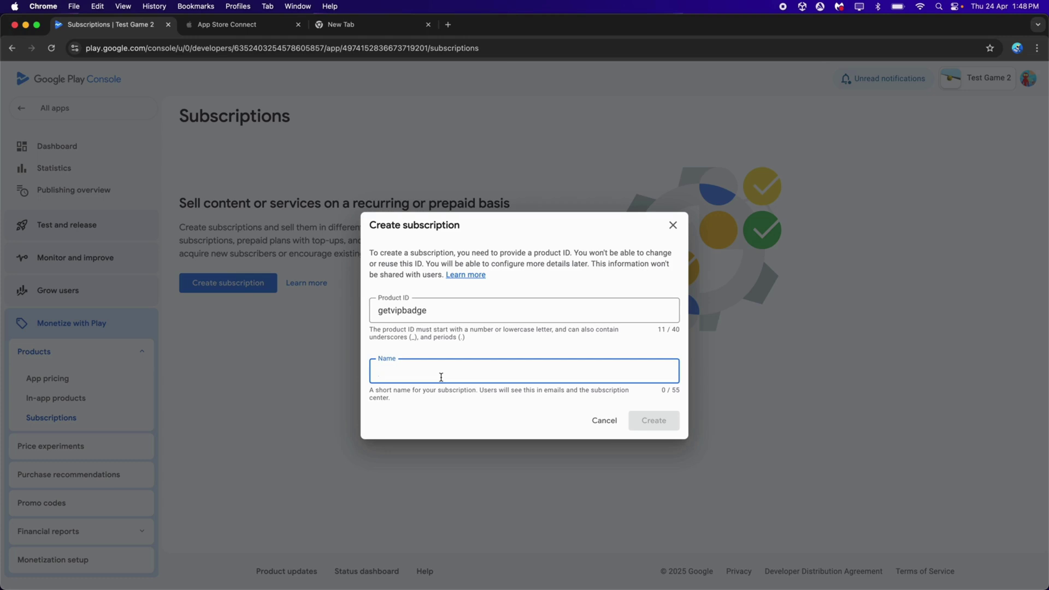
type("vip")
left_click(444, 419)
left_click(661, 424)
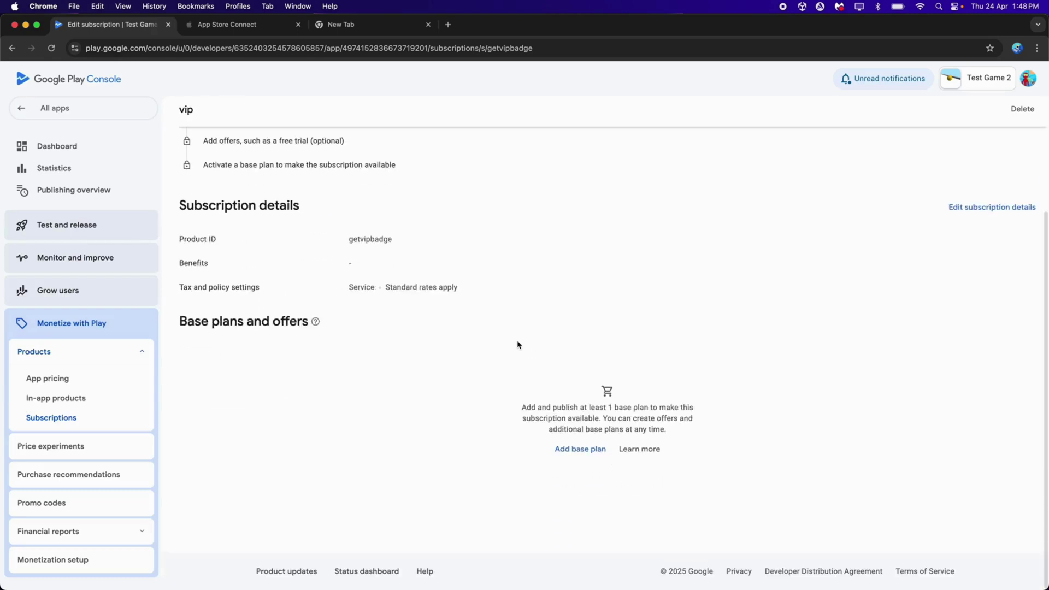
Start a base plan for the vip subscription with the ID getvip and the auto-renewing type, and review its monthly billing settings.
left_click(580, 449)
left_click(380, 186)
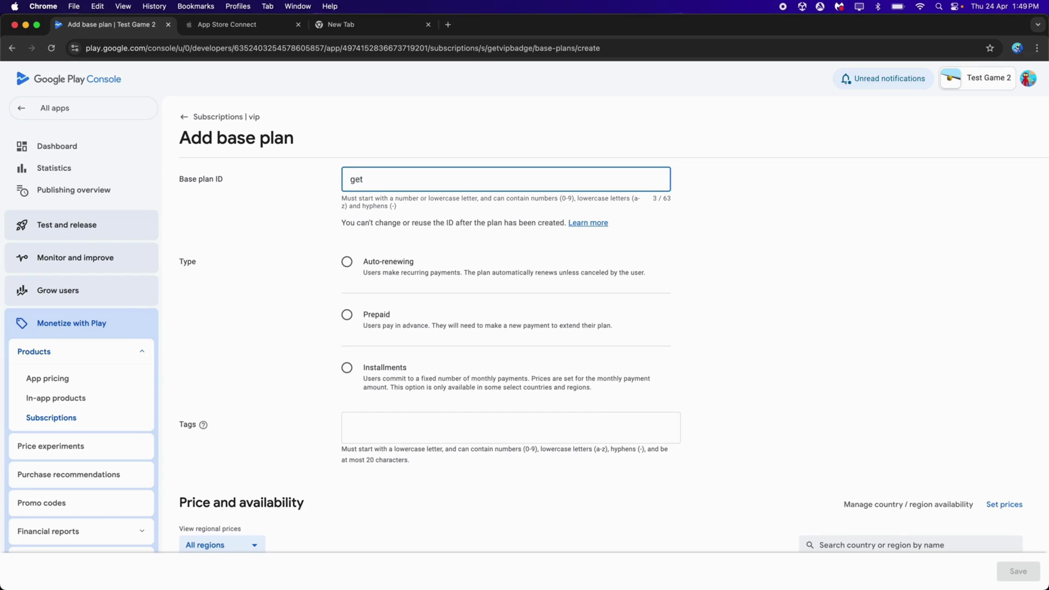
left_click(329, 252)
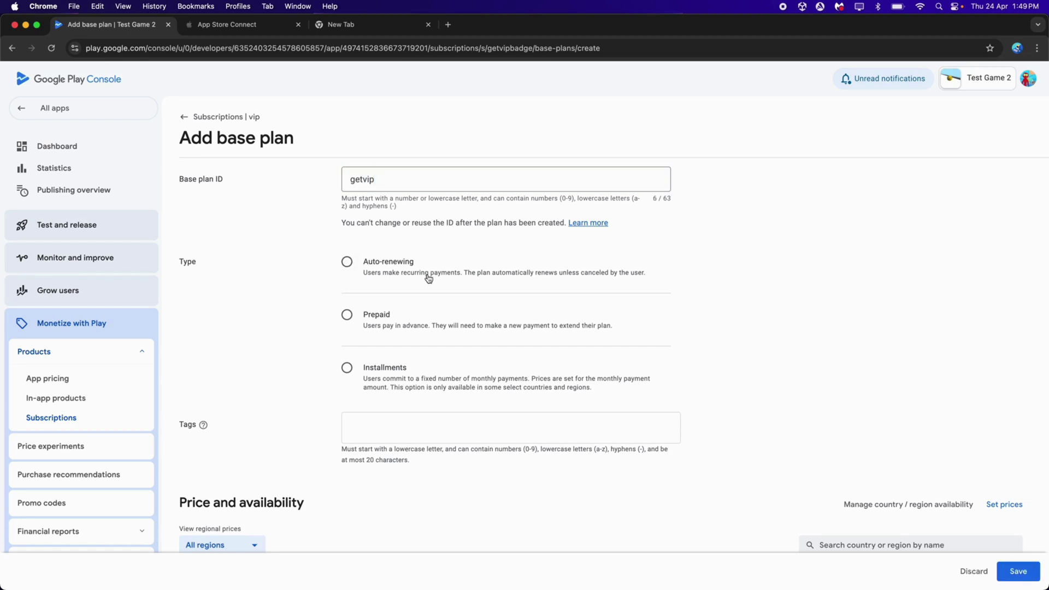
left_click(367, 261)
scroll(412, 264, "down", 5)
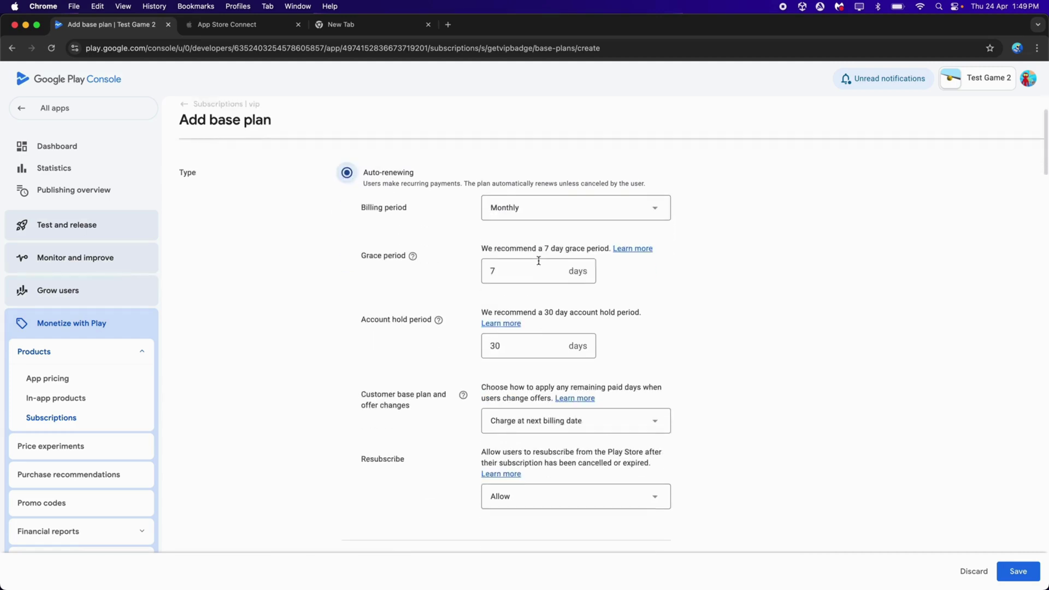
scroll(540, 182, "up", 3)
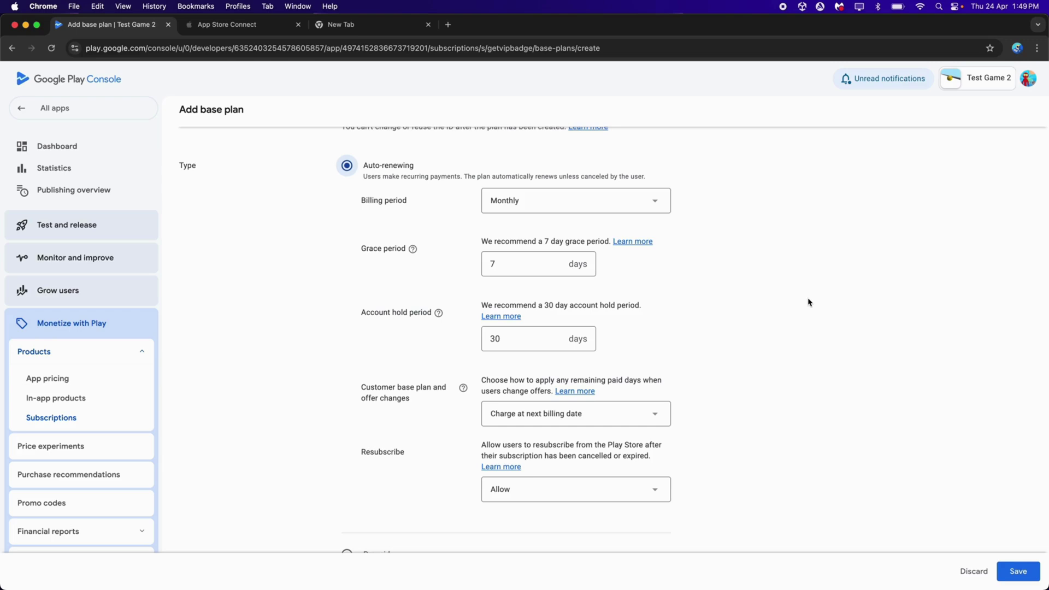
scroll(808, 300, "up", 1)
scroll(781, 273, "down", 3)
scroll(716, 224, "up", 2)
Select all countries and regions for the base plan's pricing and start setting their price.
scroll(655, 387, "down", 10)
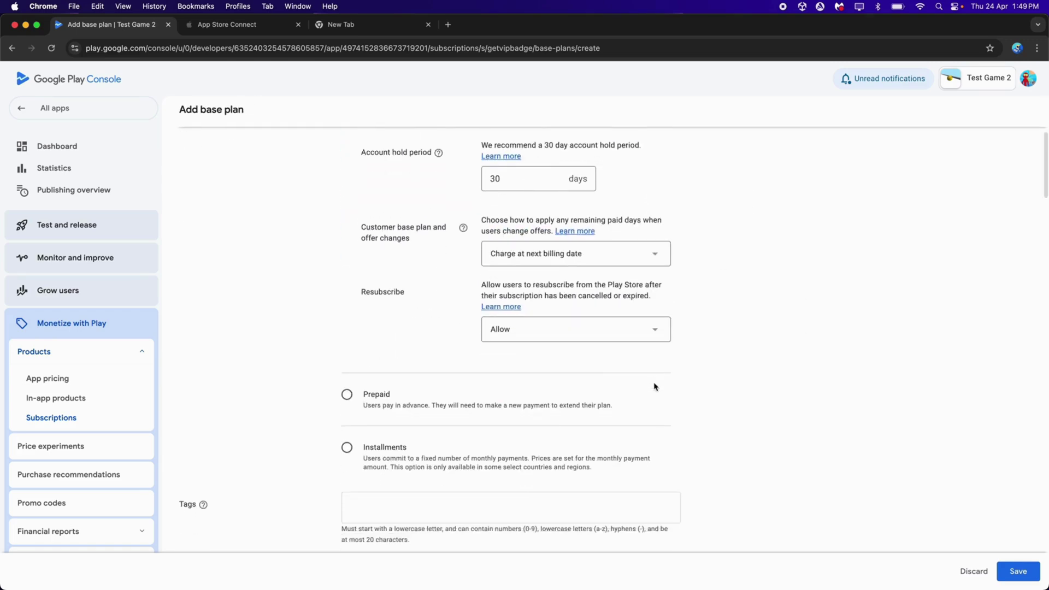
scroll(654, 386, "down", 1)
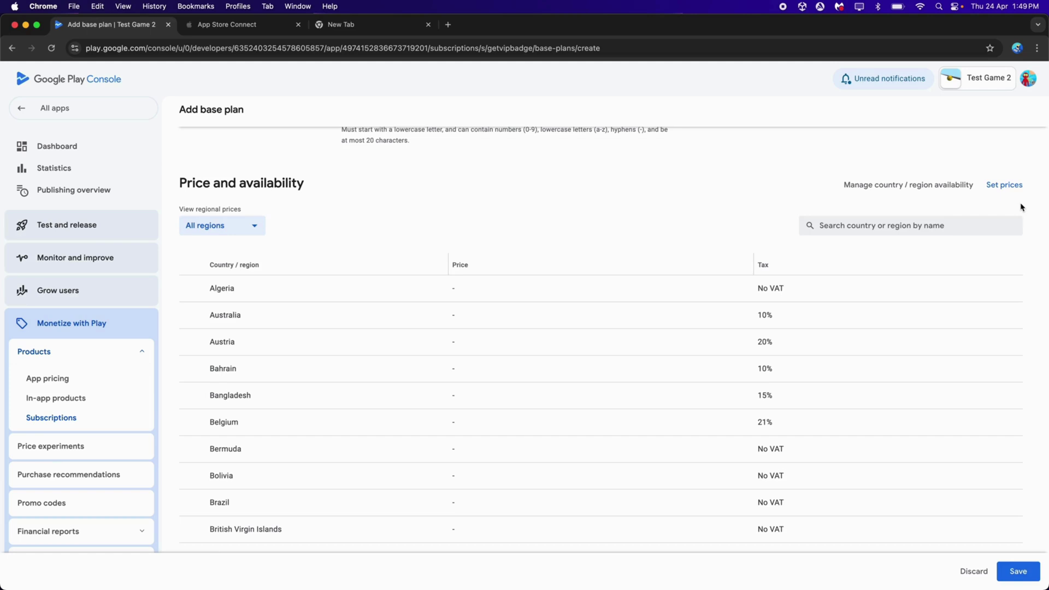
left_click(1004, 184)
scroll(562, 270, "down", 3)
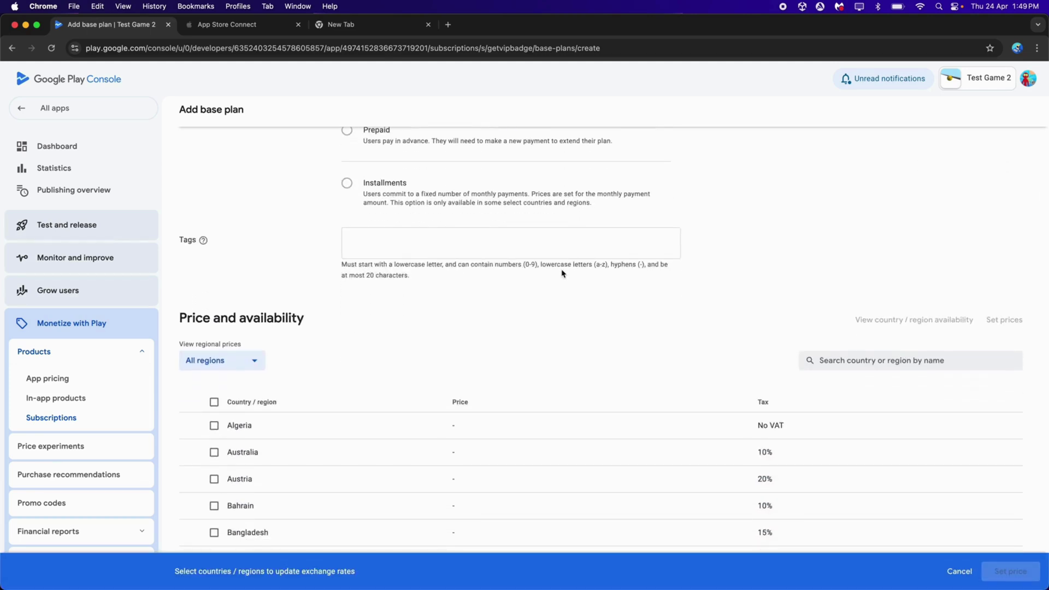
scroll(477, 302, "down", 2)
left_click(215, 311)
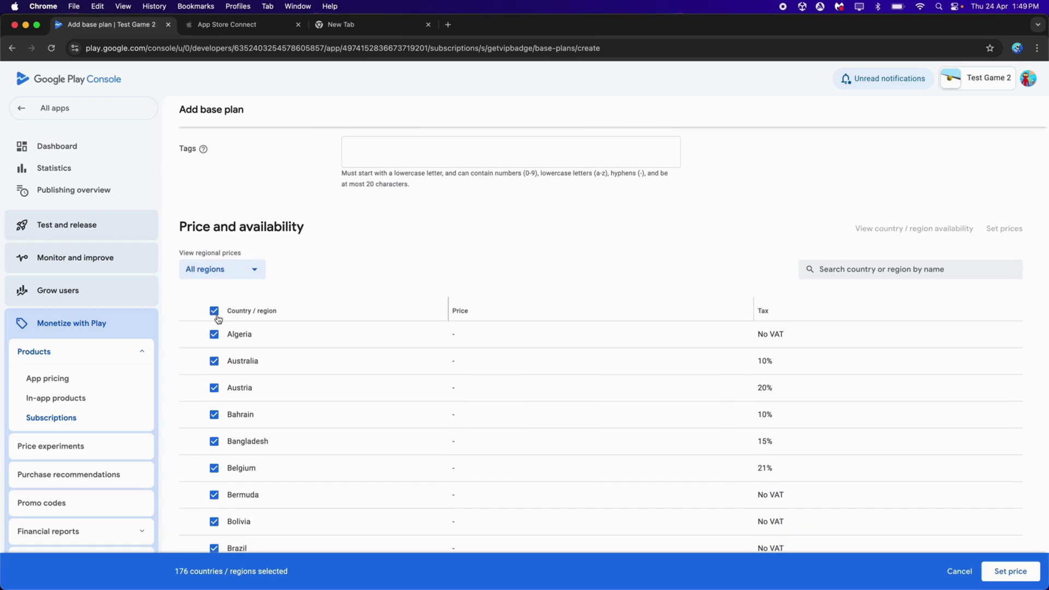
left_click(1008, 569)
Enter 599 INR as the new price for the selected countries.
left_click(476, 343)
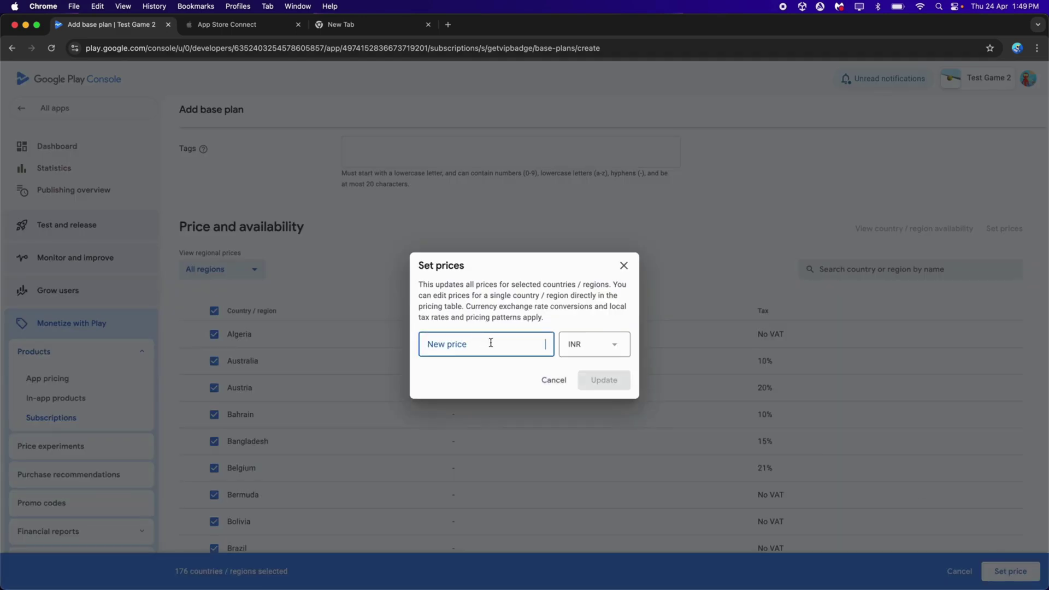
type("599")
left_click(490, 382)
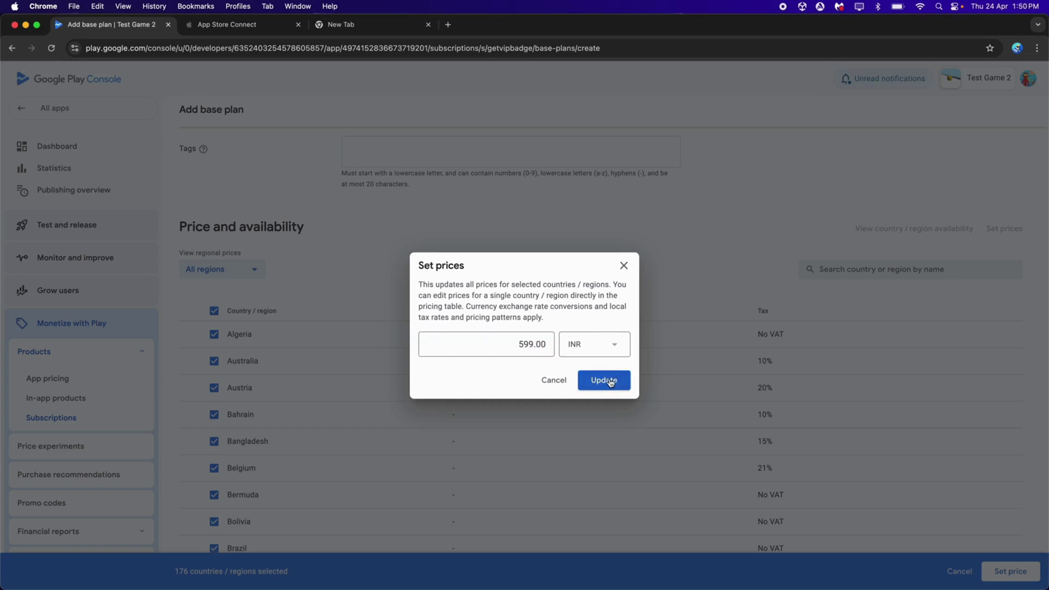
Switch the price currency to USD, set the price to 5.00, and update all selected countries.
left_click(581, 346)
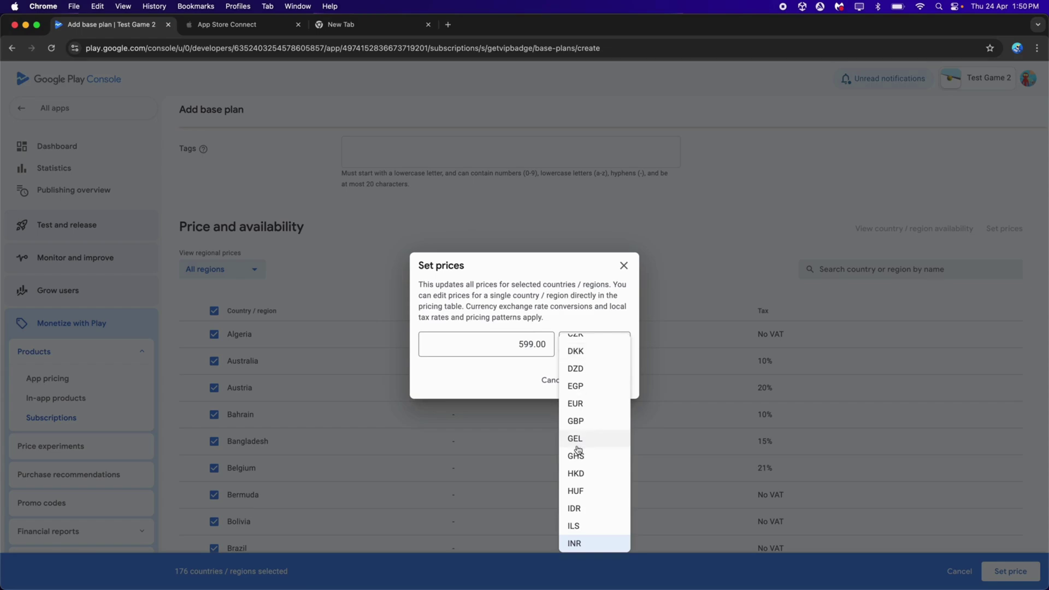
scroll(576, 442, "down", 5)
scroll(577, 450, "down", 5)
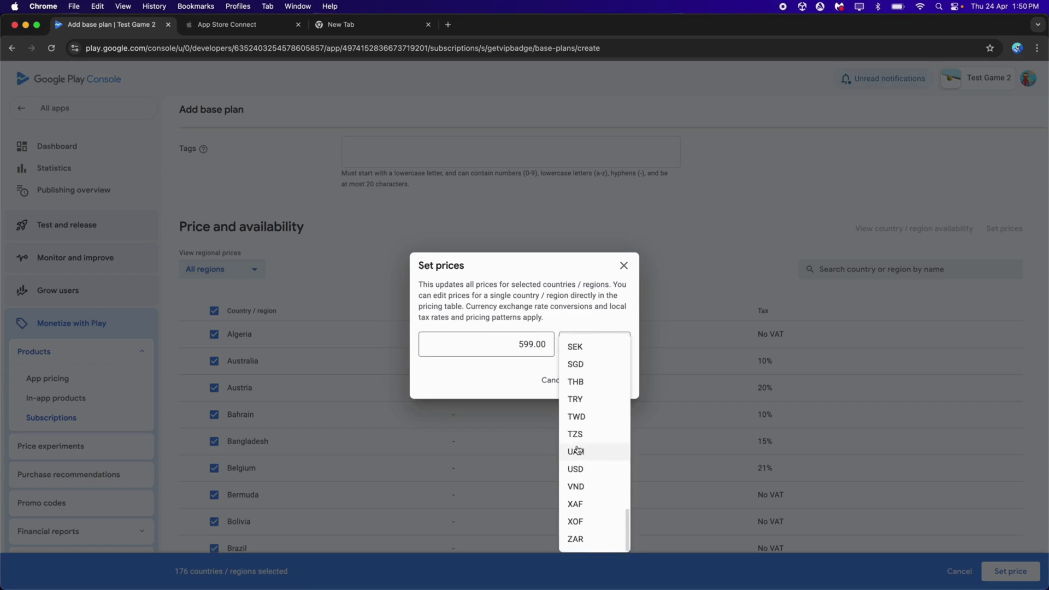
left_click(578, 474)
left_click_drag(531, 344, 481, 344)
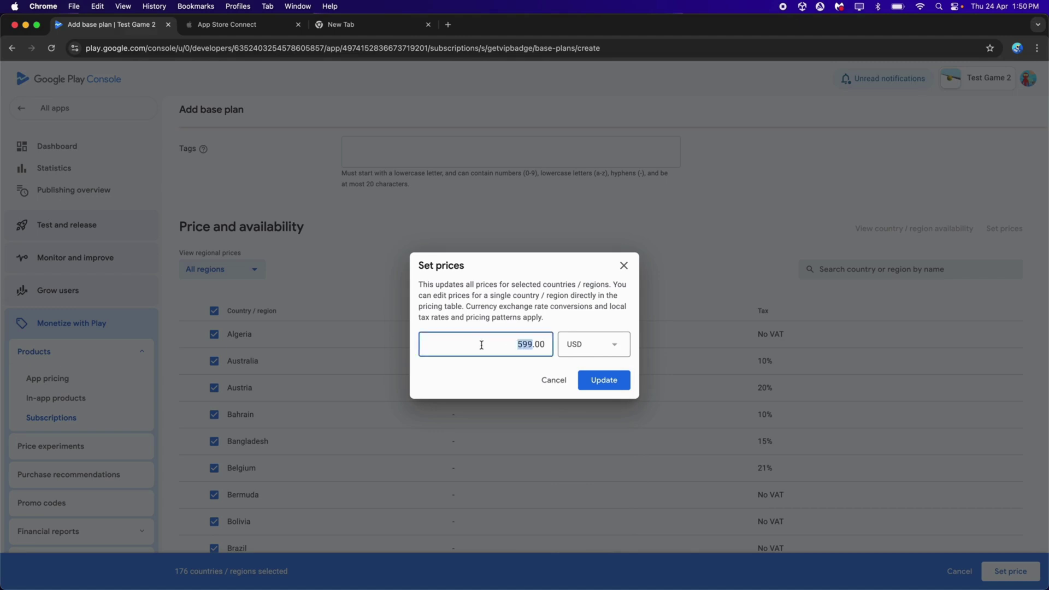
type("5")
left_click(480, 397)
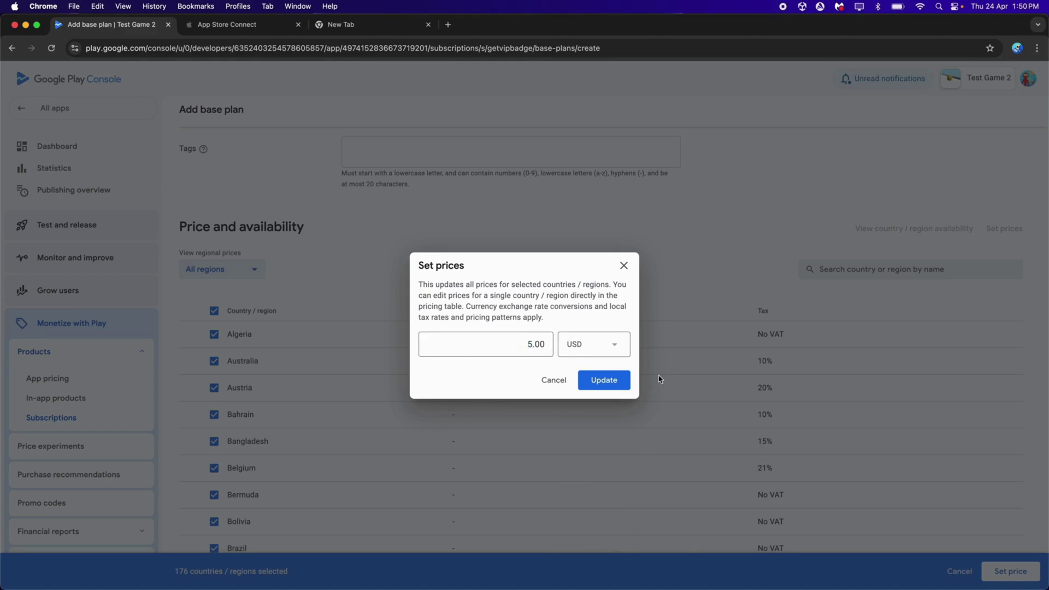
left_click(604, 380)
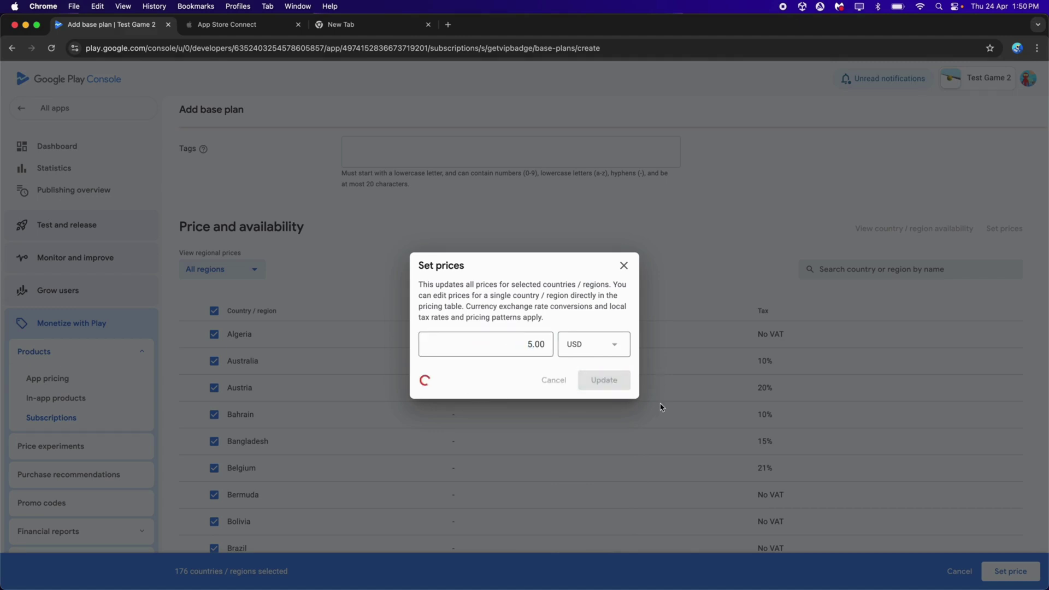
Save the getvip base plan with its regional prices and activate it.
scroll(658, 407, "down", 3)
scroll(468, 251, "down", 7)
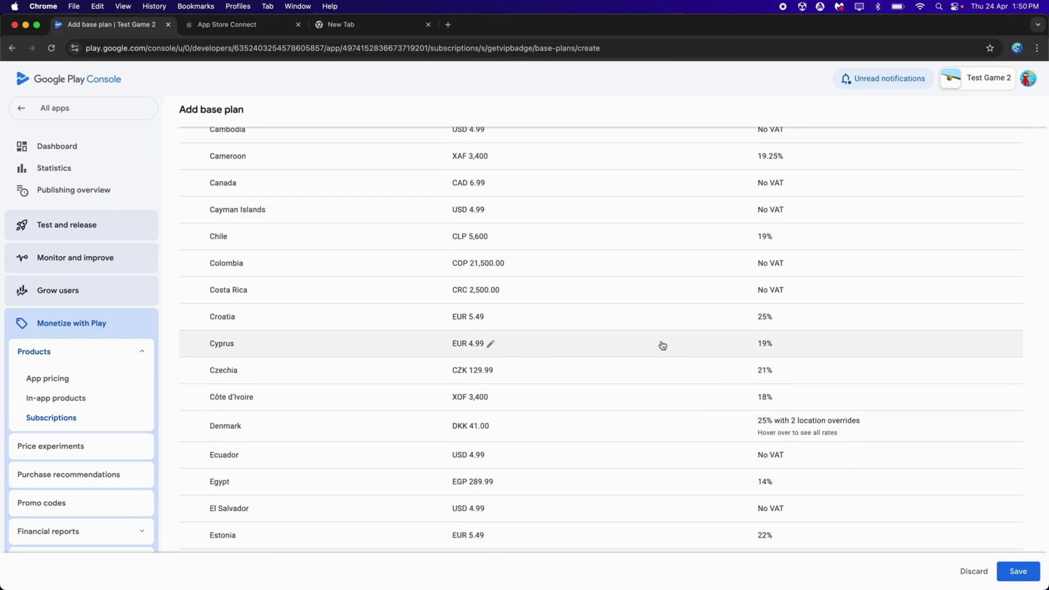
left_click(1018, 571)
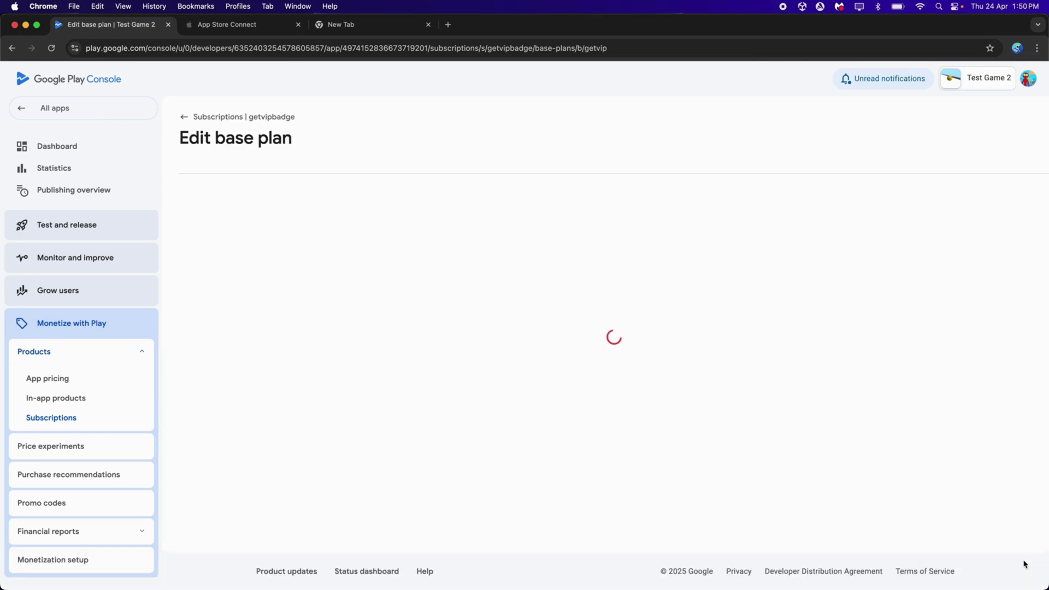
left_click(1000, 571)
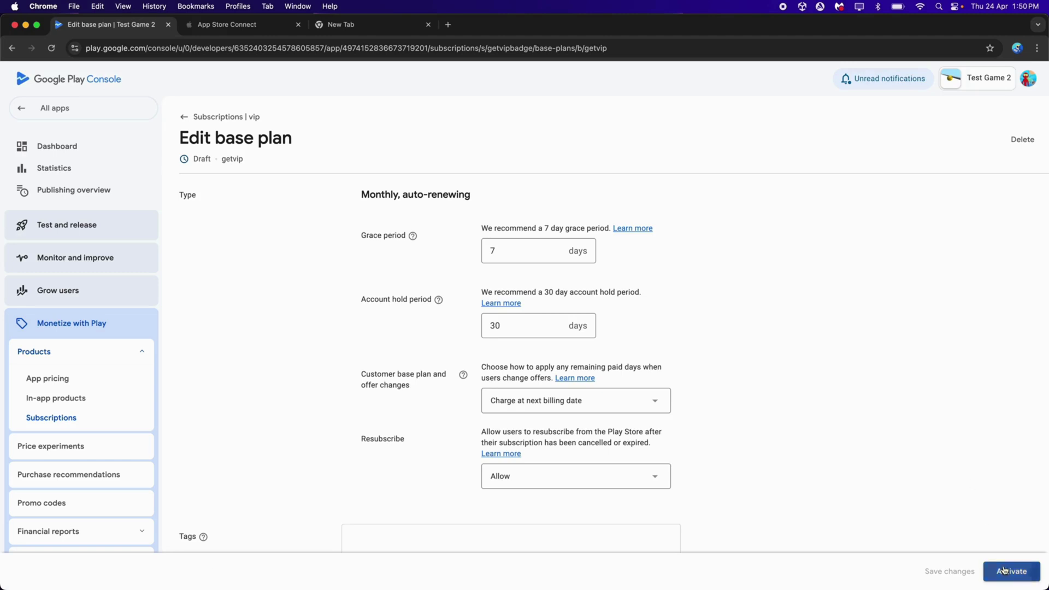
Return to the vip subscription's details and check its product ID.
left_click(225, 118)
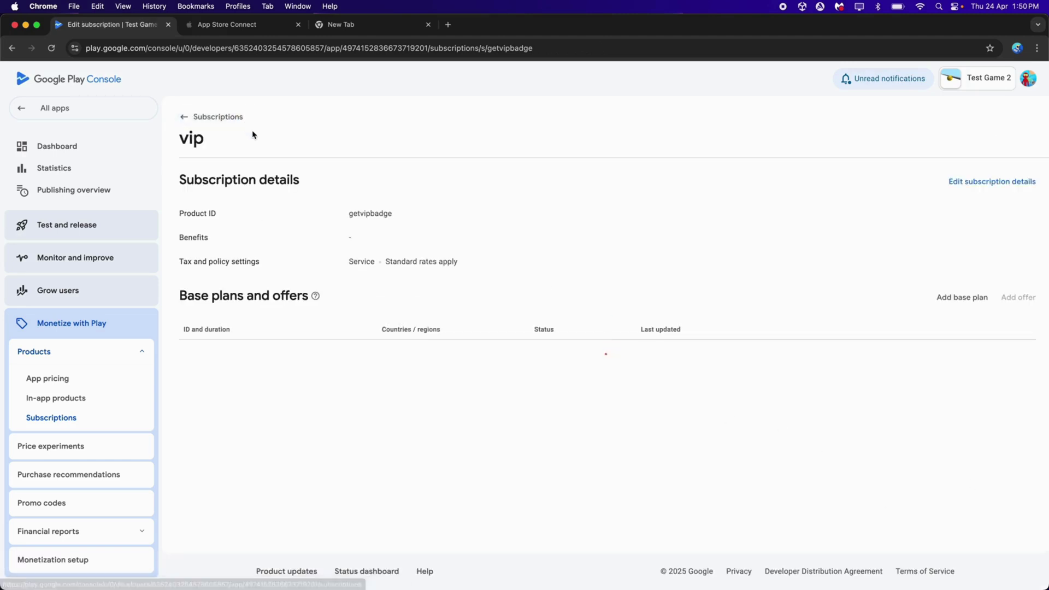
double_click(365, 214)
left_click(362, 254)
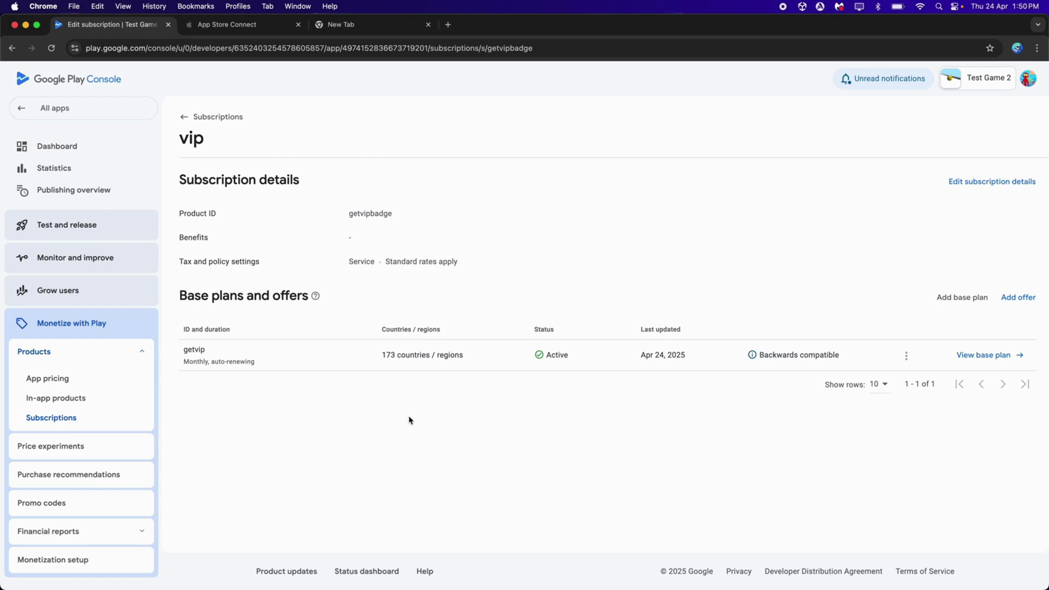
Switch to App Store Connect and start a Consumable in-app purchase with the reference name "coins".
left_click(240, 24)
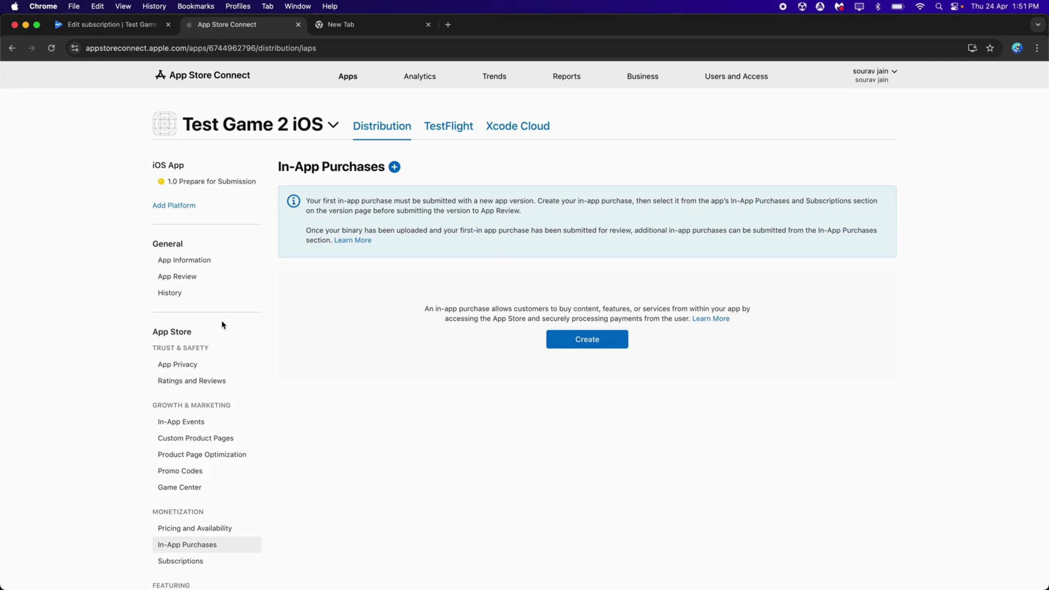
scroll(221, 325, "down", 2)
scroll(221, 325, "up", 2)
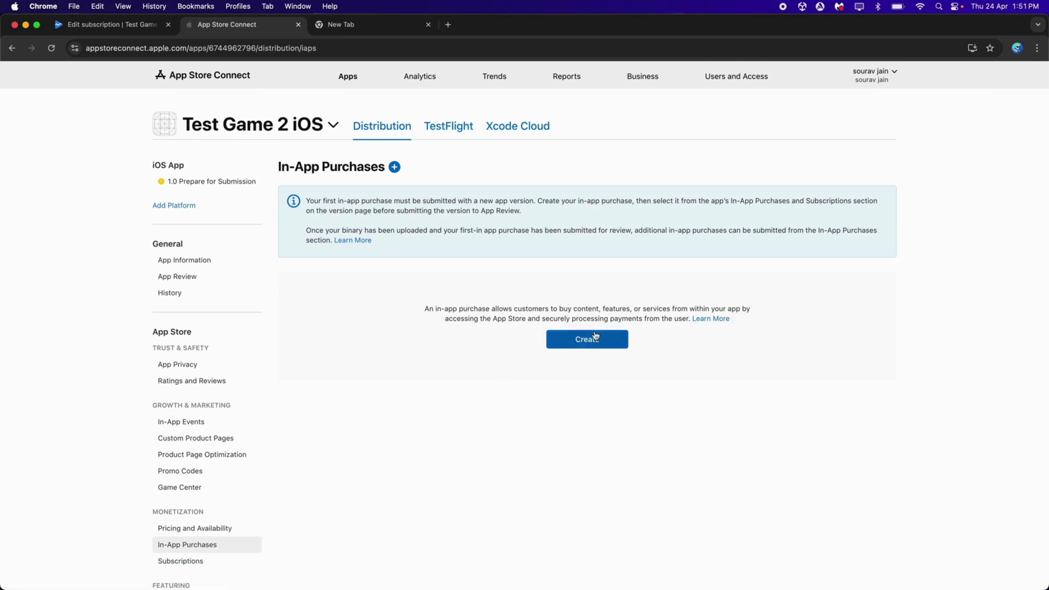
left_click(582, 345)
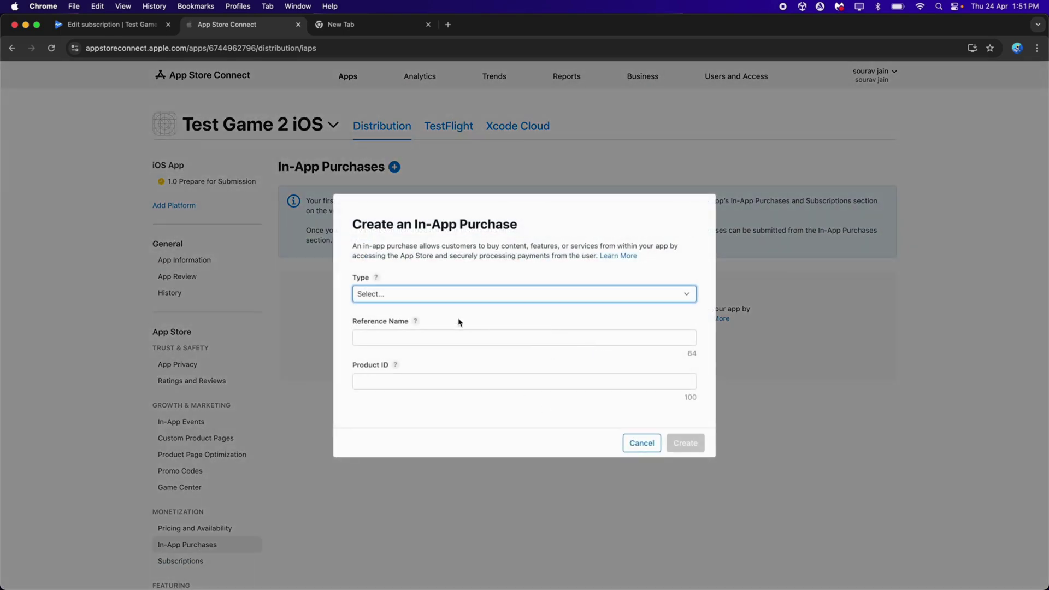
left_click(388, 294)
left_click(376, 307)
left_click(391, 336)
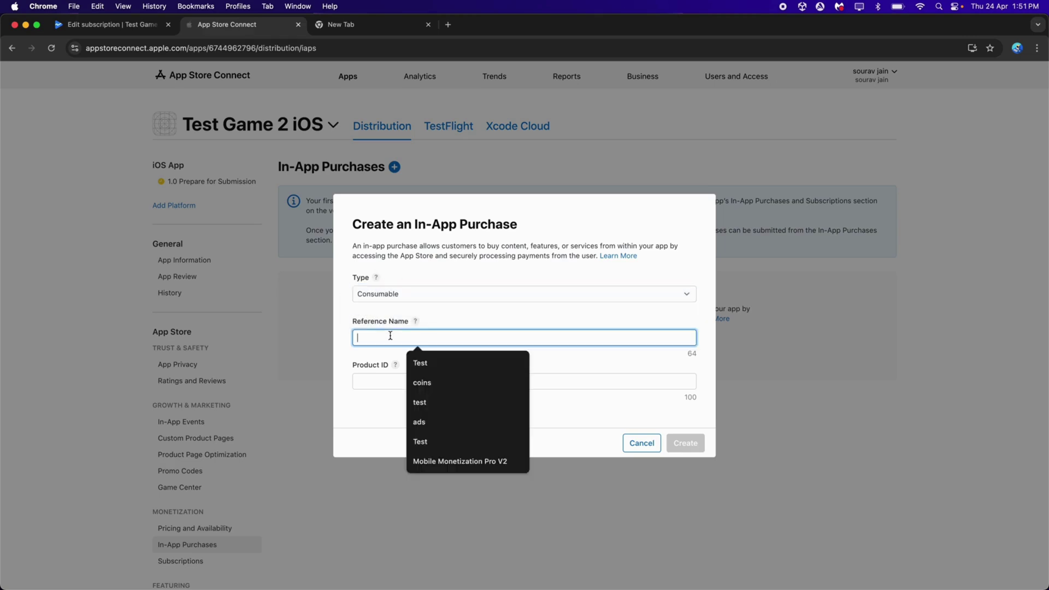
left_click(421, 383)
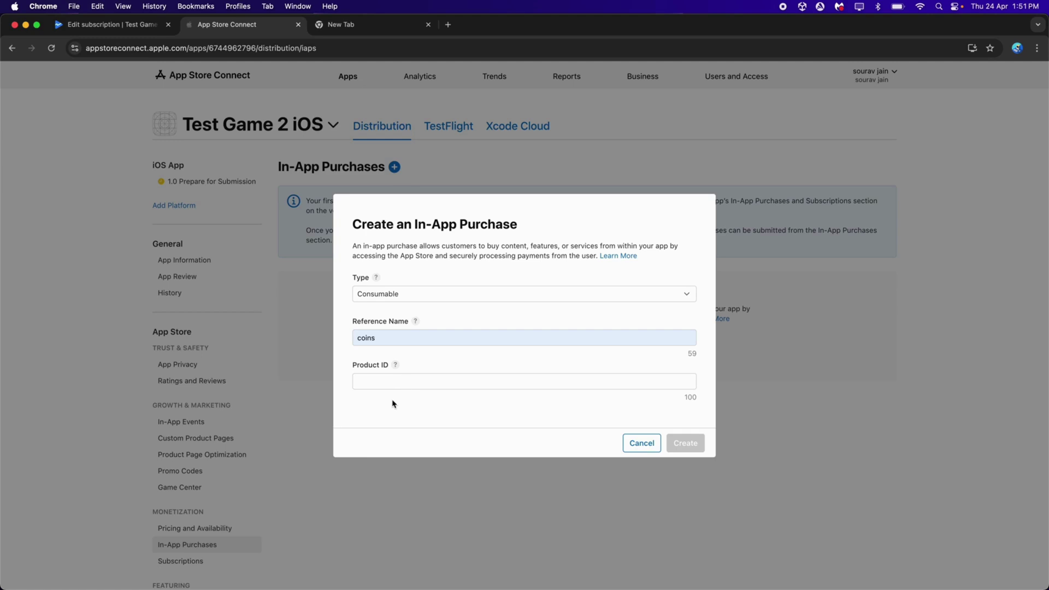
Switch to Google Play Console and open the in-app products list to look up the product IDs.
left_click(106, 32)
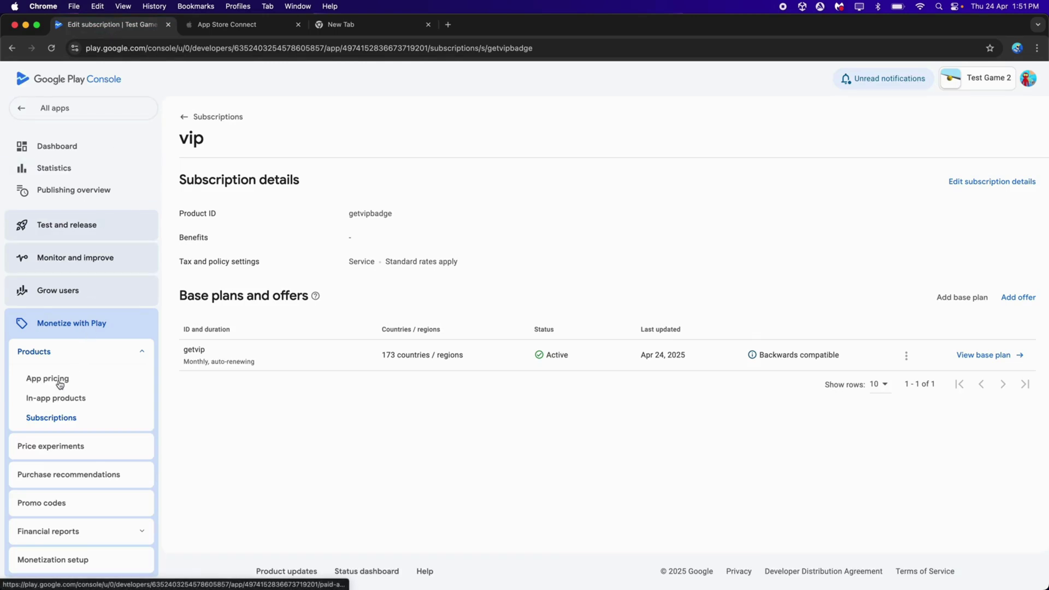
left_click(59, 399)
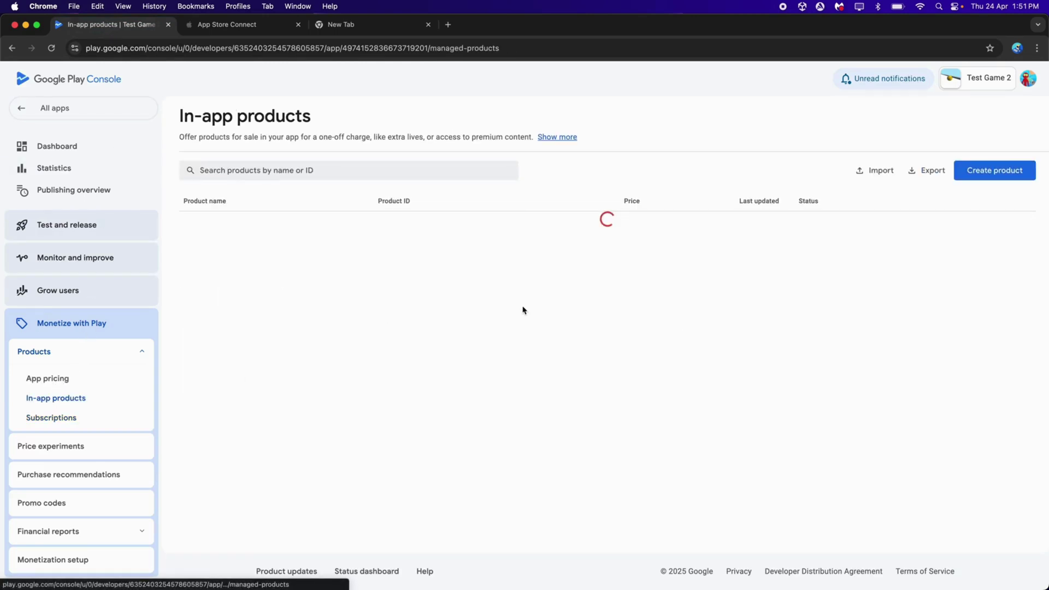
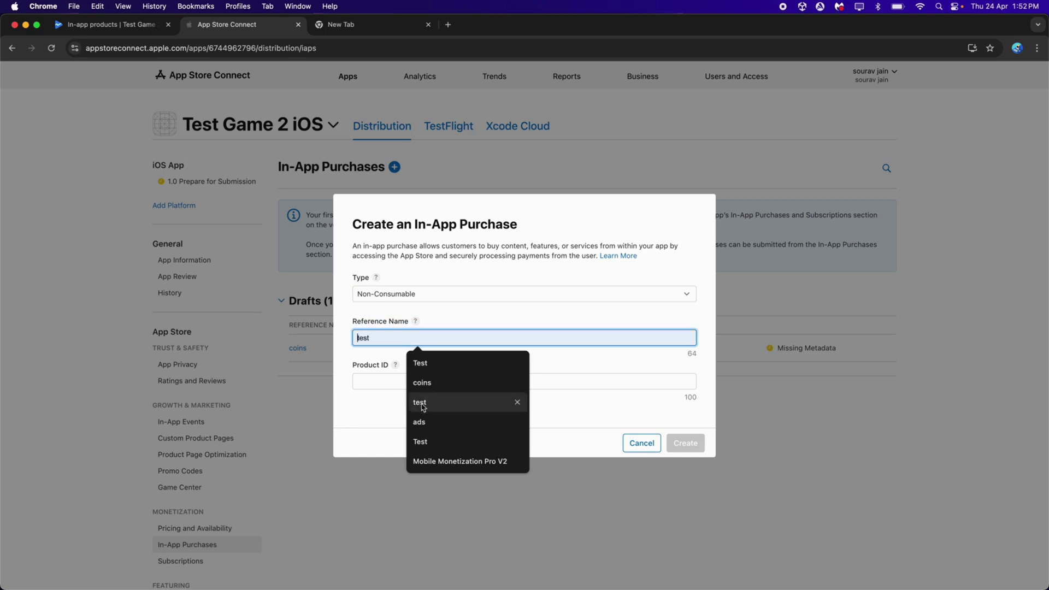
Set the Non-Consumable in-app purchase's reference name to "remove ads".
left_click(419, 421)
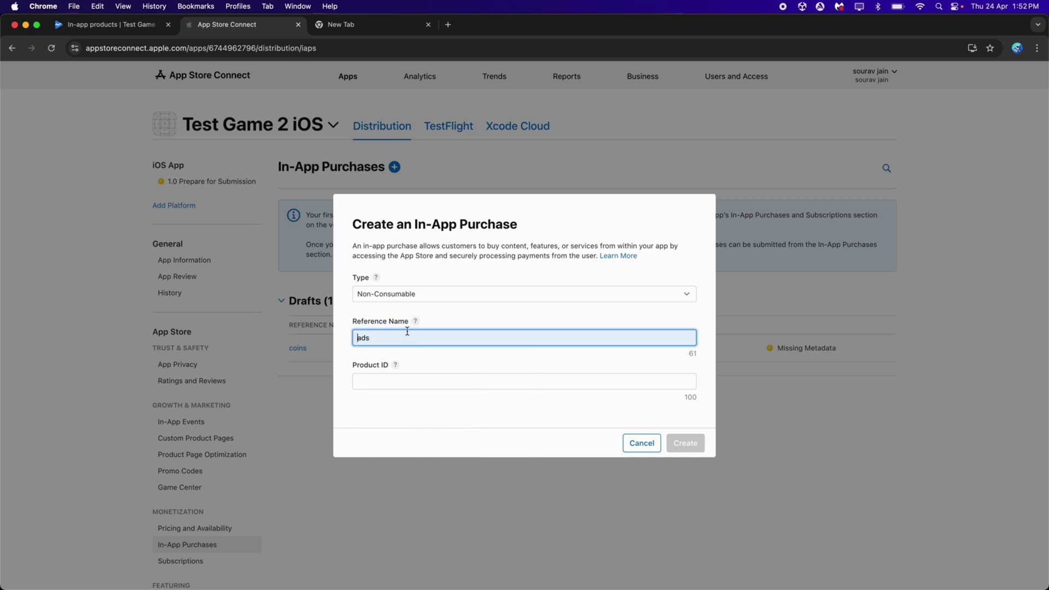
type("rwmove")
left_click(427, 409)
Copy the product ID removeads from Google Play Console and try to create the App Store Connect in-app purchase with it.
left_click(110, 24)
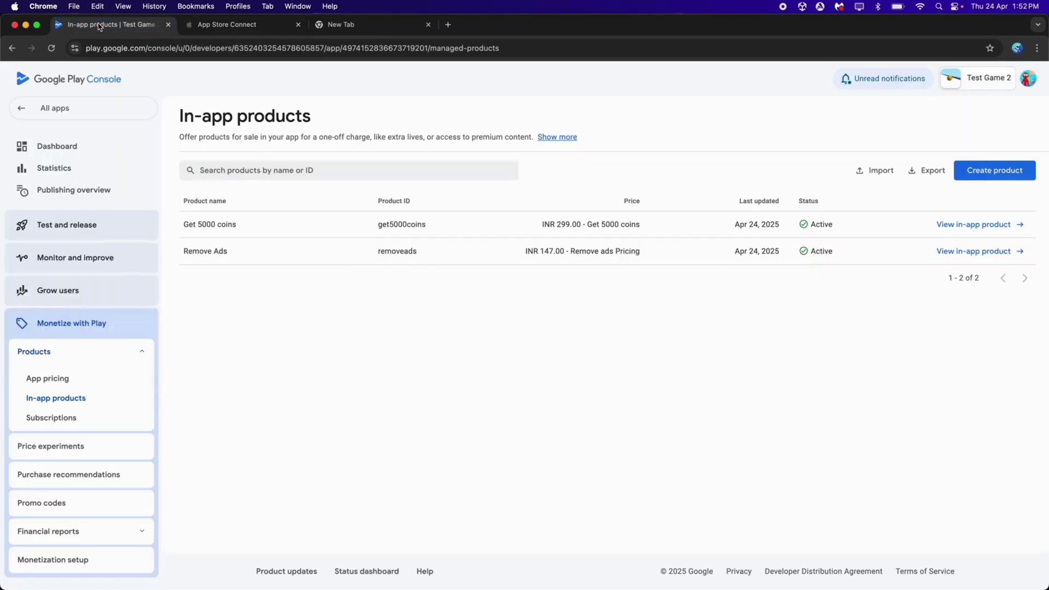
double_click(393, 252)
key("super+c")
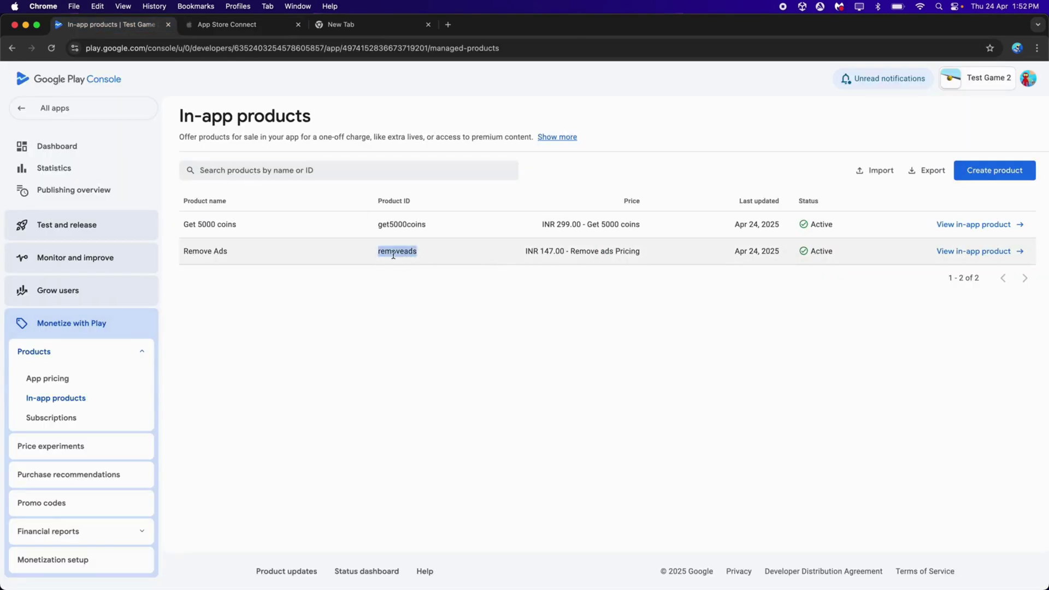
left_click(202, 26)
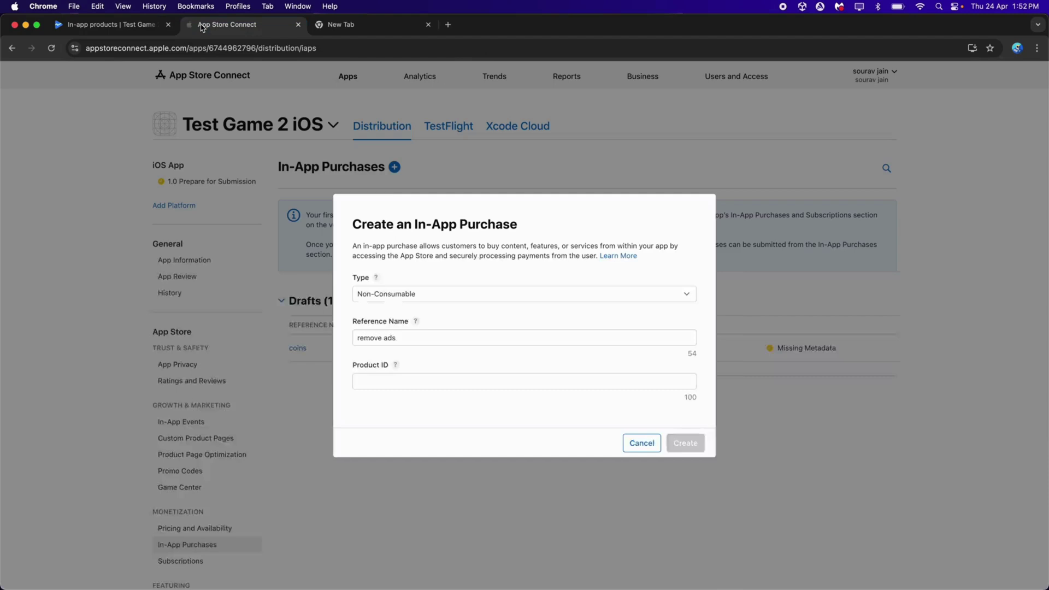
left_click(424, 389)
key("super+v")
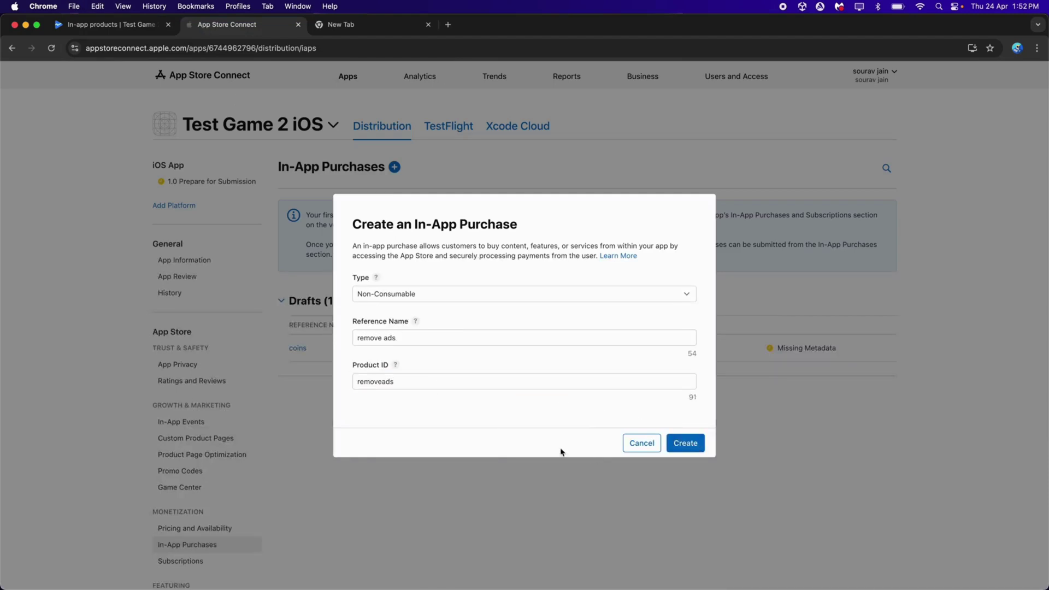
left_click(691, 442)
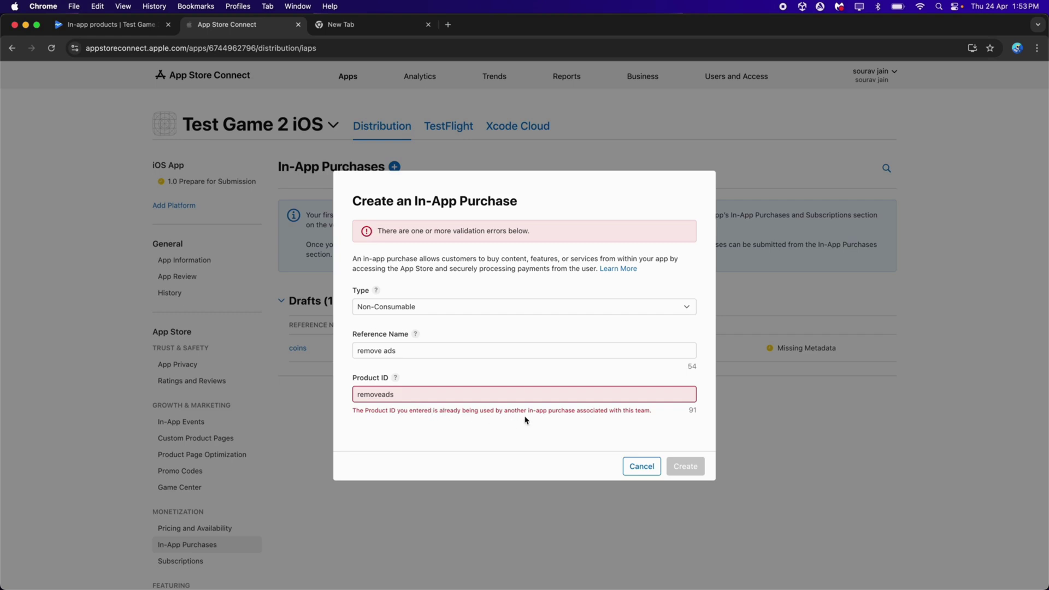
Change the product ID to remove_ads, copy it, and create the in-app purchase.
left_click(401, 394)
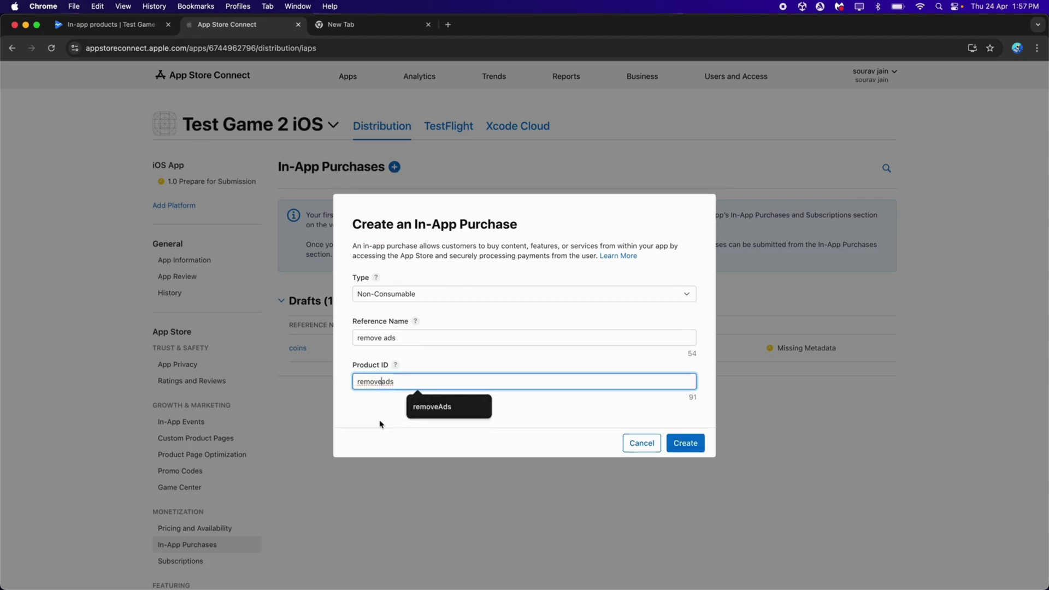
type("_")
left_click(382, 424)
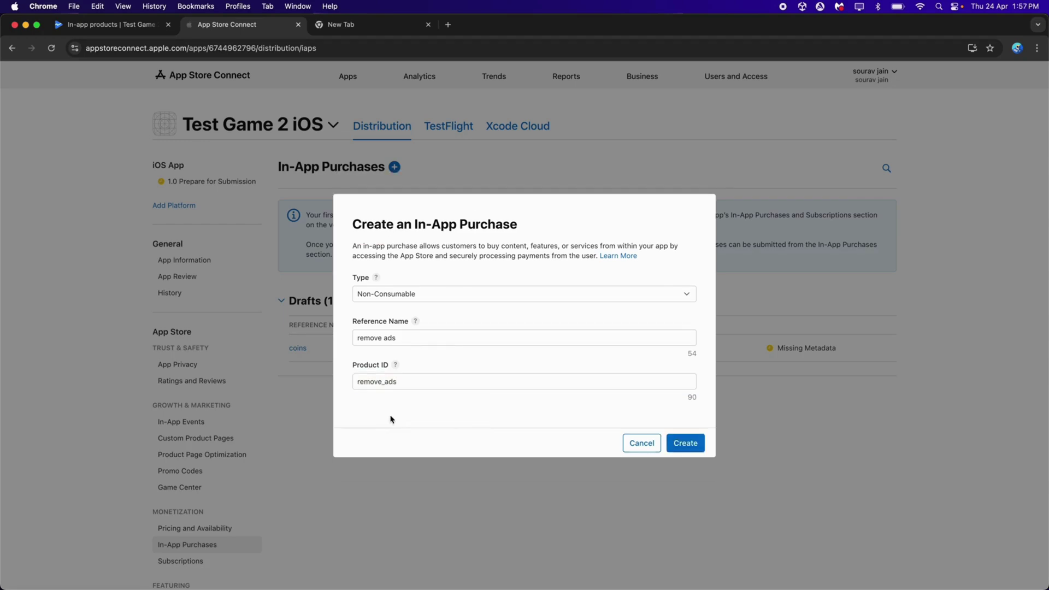
left_click(404, 382)
left_click_drag(404, 381, 342, 385)
key("super+c")
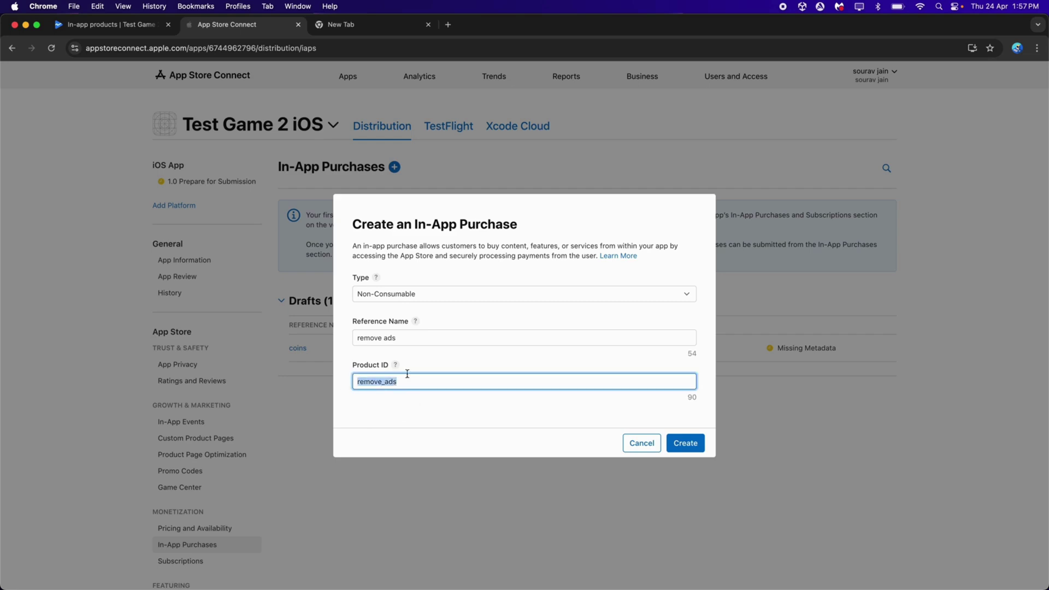
left_click(420, 404)
left_click(689, 442)
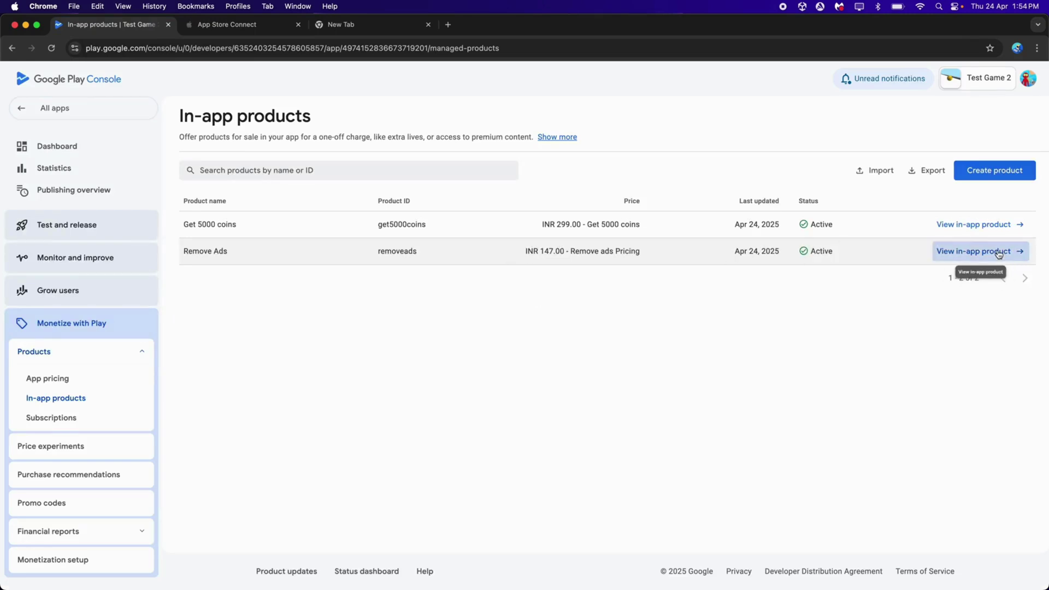
In Google Play Console, delete the Remove Ads in-app product with the ID removeads.
left_click(998, 252)
left_click(1023, 143)
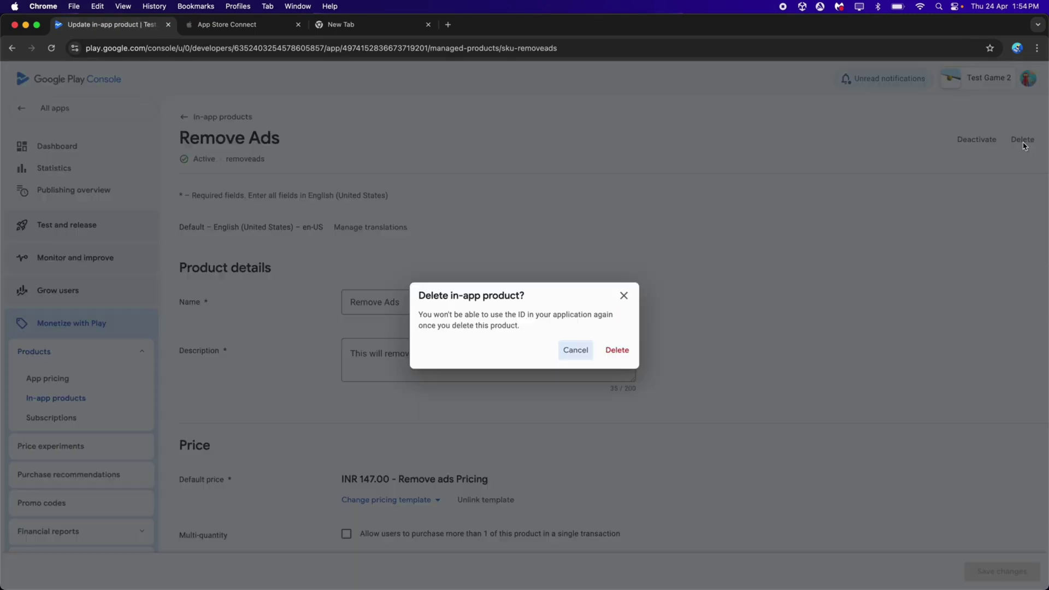
left_click(617, 352)
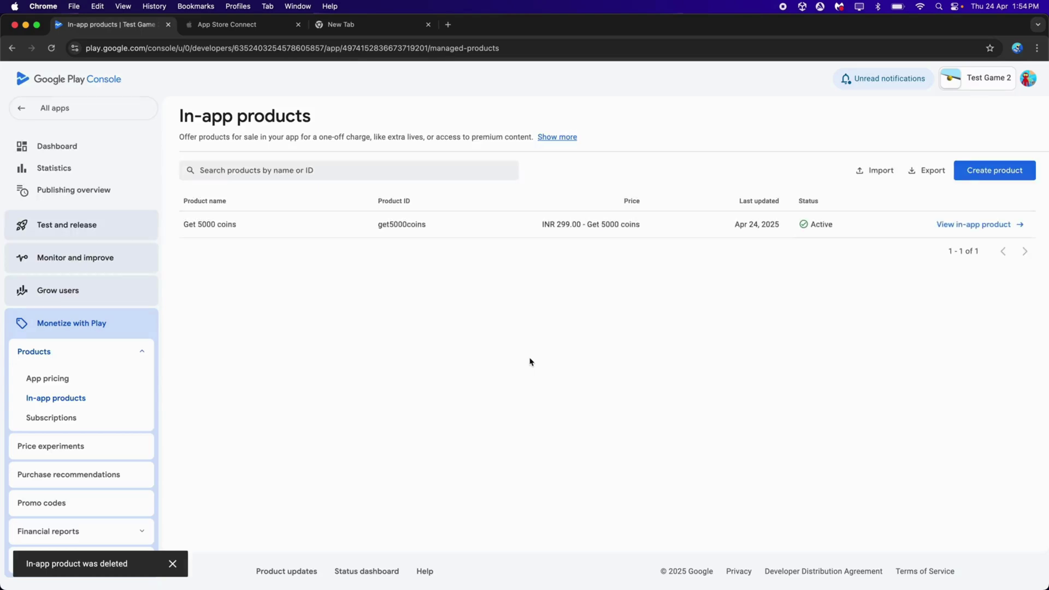
Start an in-app product with ID remove_ads, name "Remove Ads" and description "This will remove ads from the game.".
left_click(1012, 167)
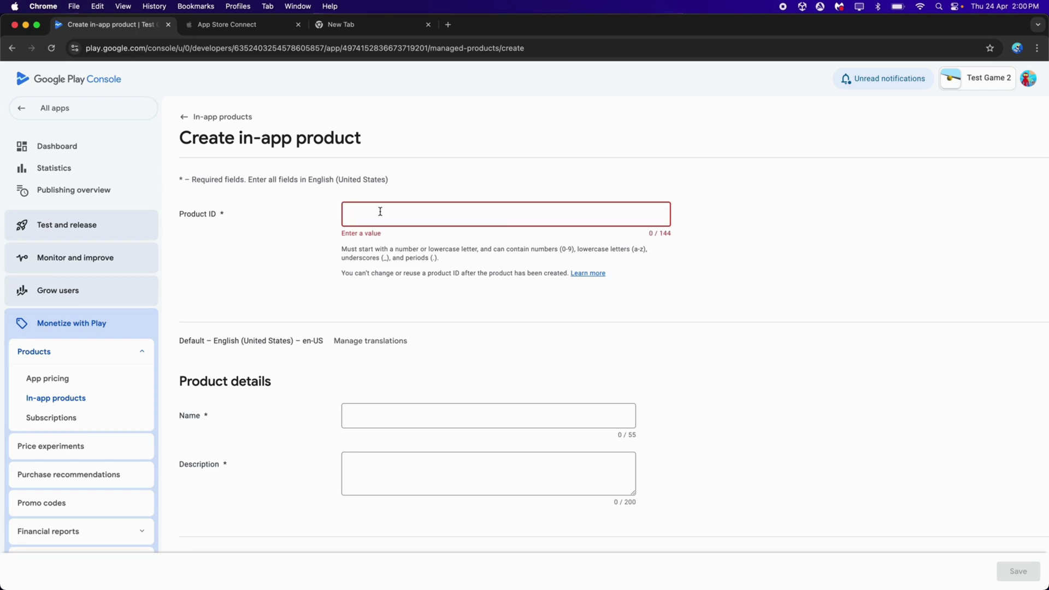
key("super+v")
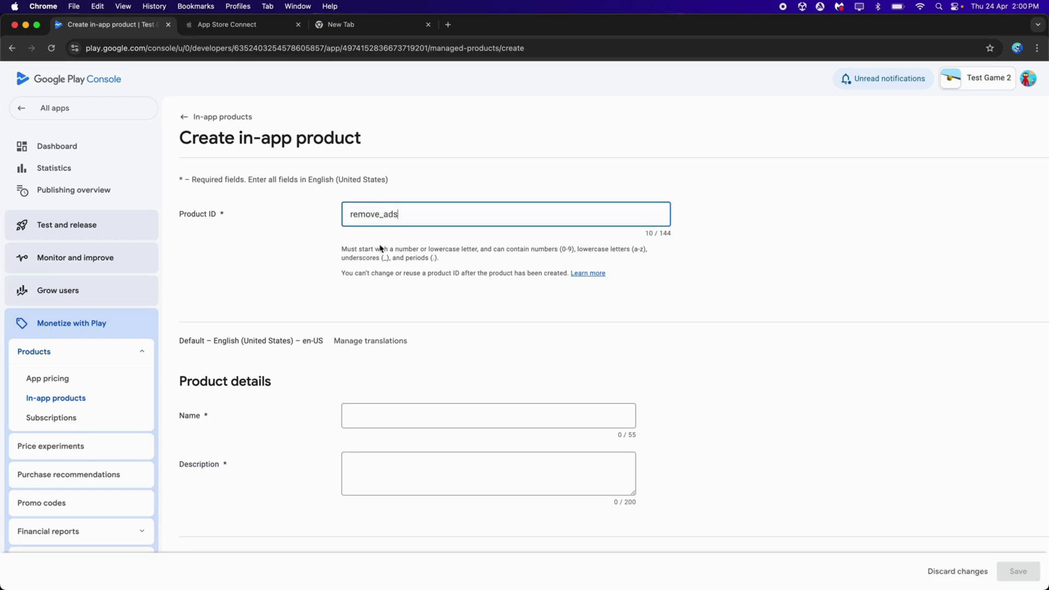
scroll(343, 327, "down", 1)
left_click(385, 370)
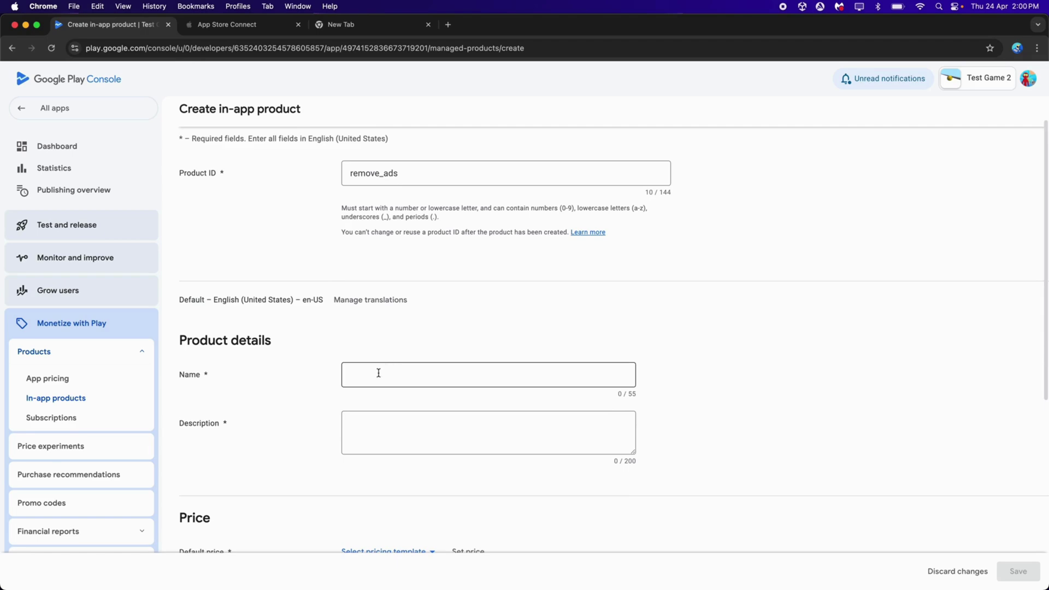
type("Remove Ads")
key("Tab")
type("Th")
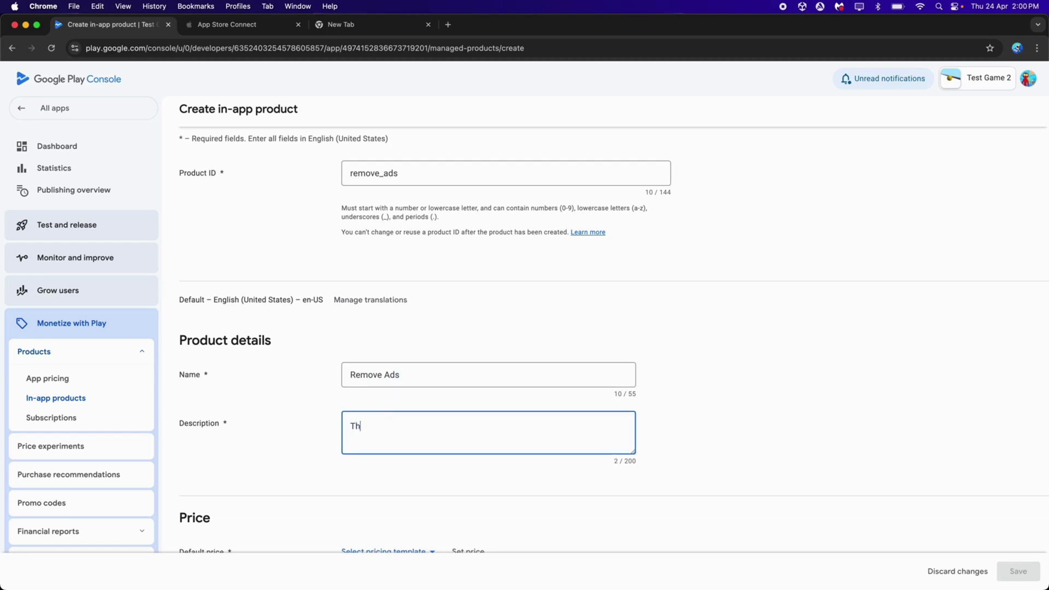
type("is will remove ads from the game.")
Apply the "INR 147.00 - Remove ads Pricing" template, save and activate the product, and return to the in-app products list.
scroll(721, 395, "down", 4)
left_click(386, 366)
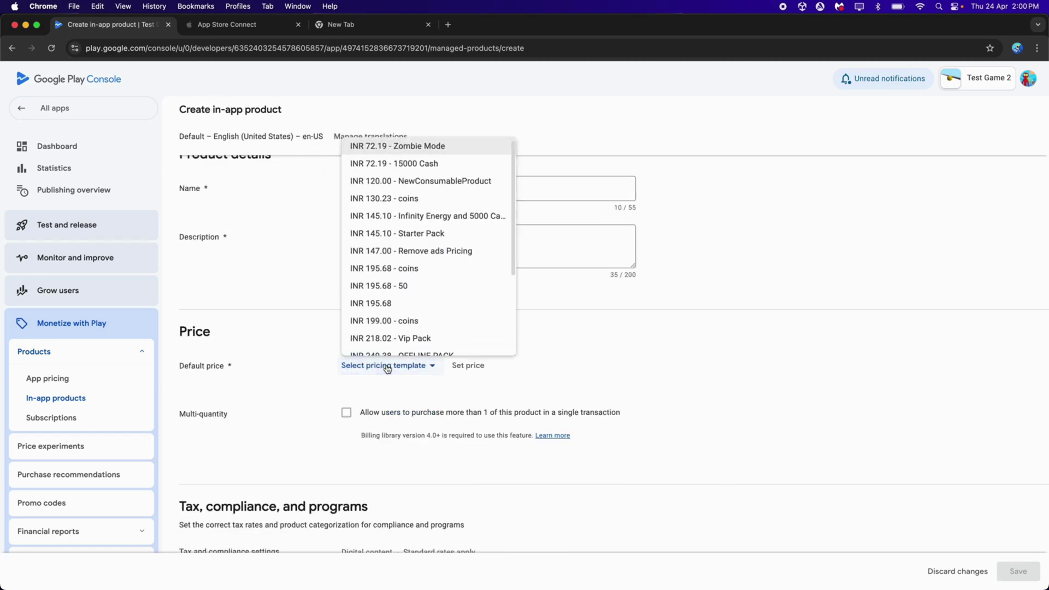
scroll(435, 163, "down", 3)
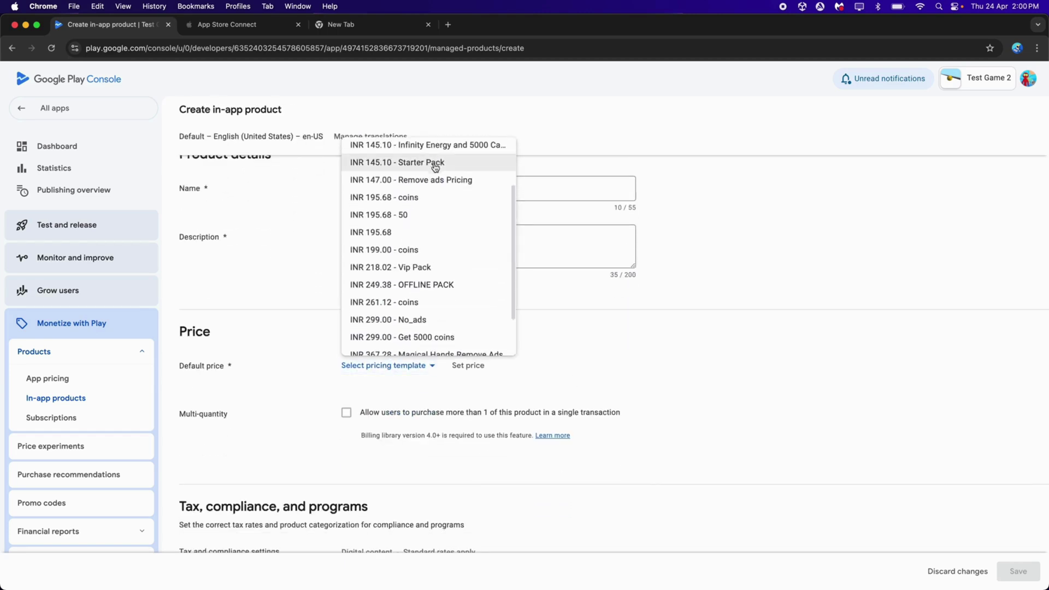
left_click(416, 181)
scroll(688, 304, "down", 5)
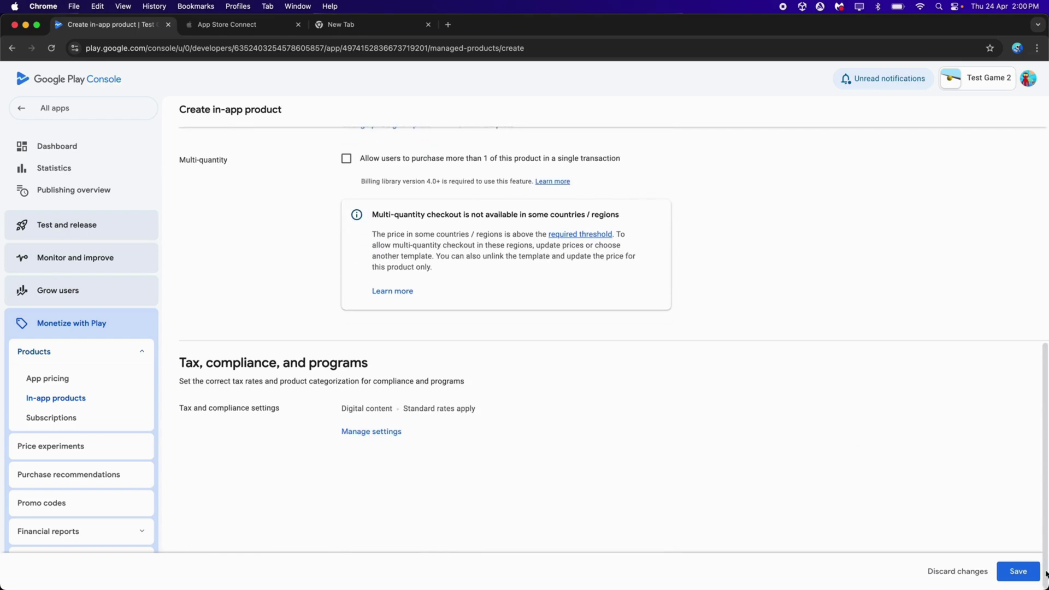
left_click(1019, 570)
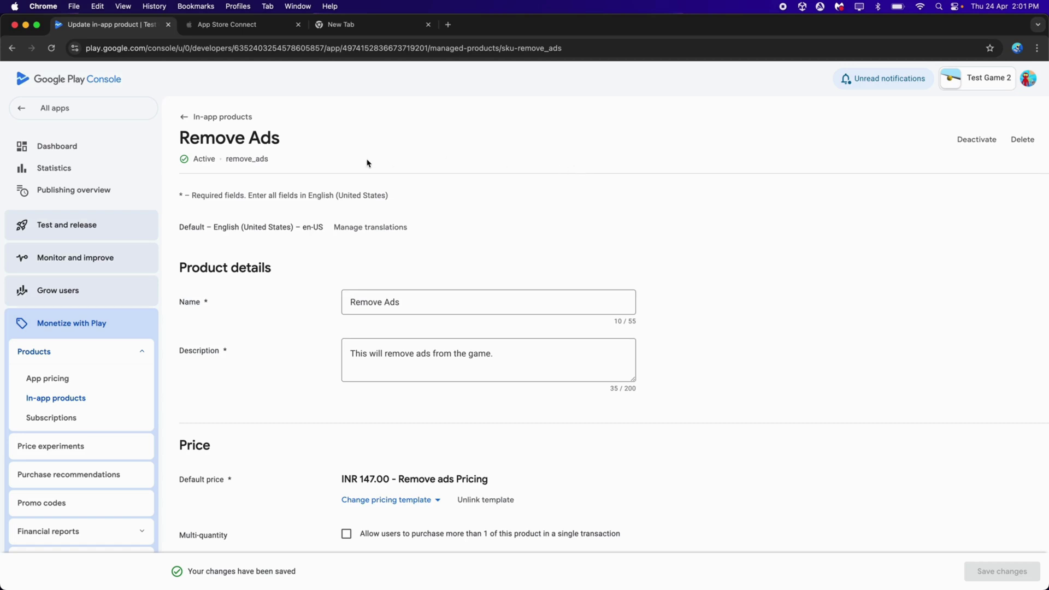
left_click(216, 117)
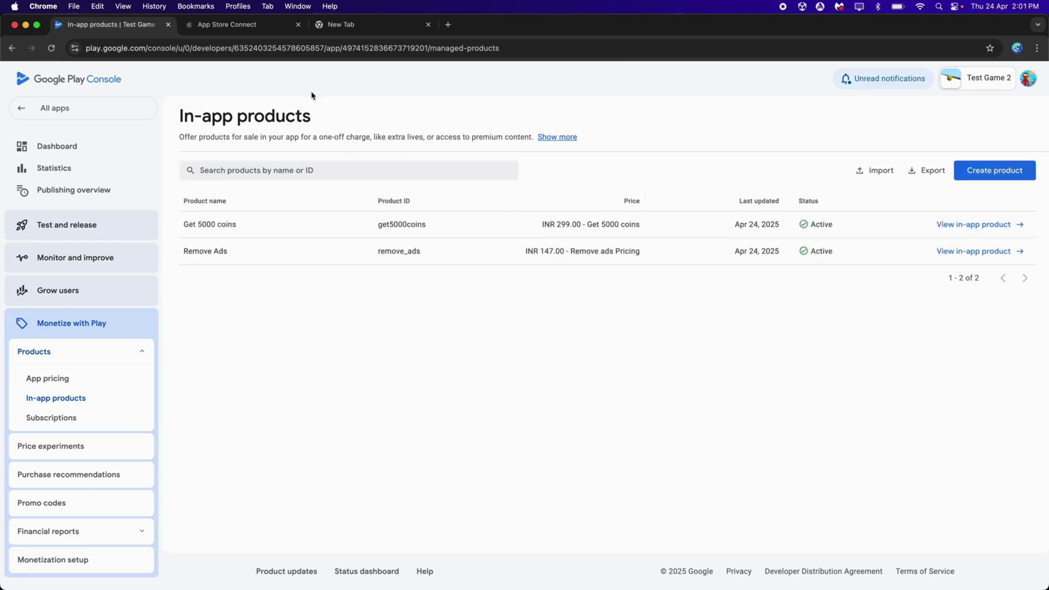
Switch to App Store Connect, look over the remove ads purchase's details and return to the in-app purchases list.
left_click(246, 25)
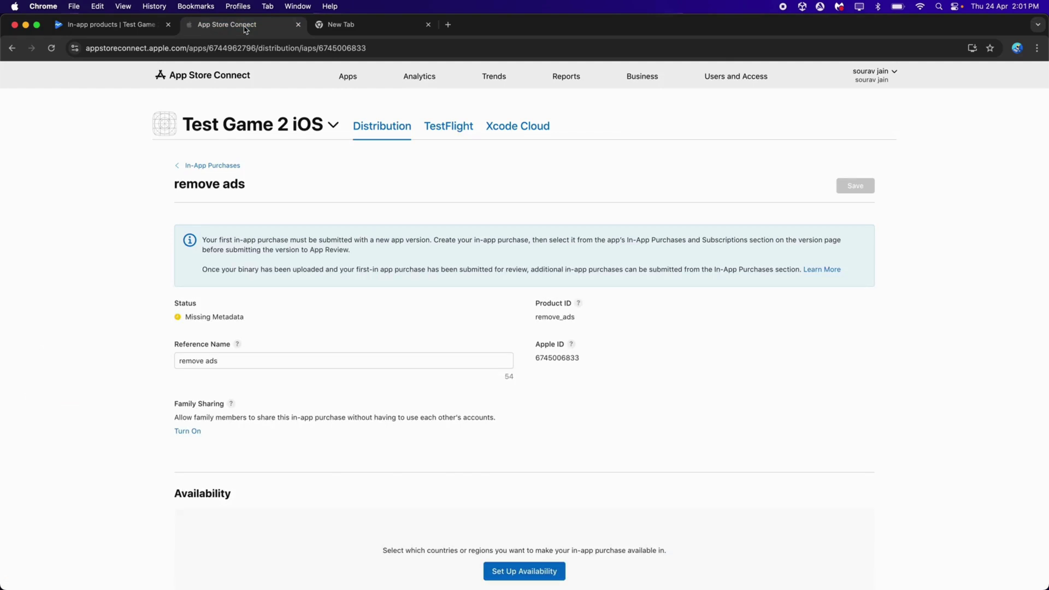
scroll(455, 298, "down", 2)
scroll(470, 346, "up", 3)
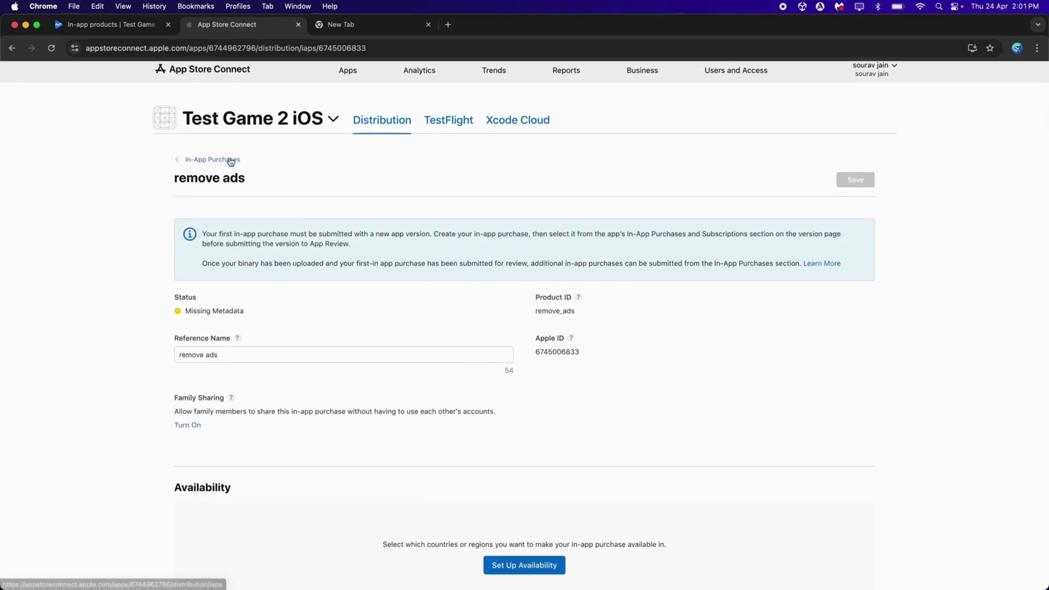
left_click(227, 160)
Create a subscription group with the reference name "subs_new".
scroll(217, 520, "down", 3)
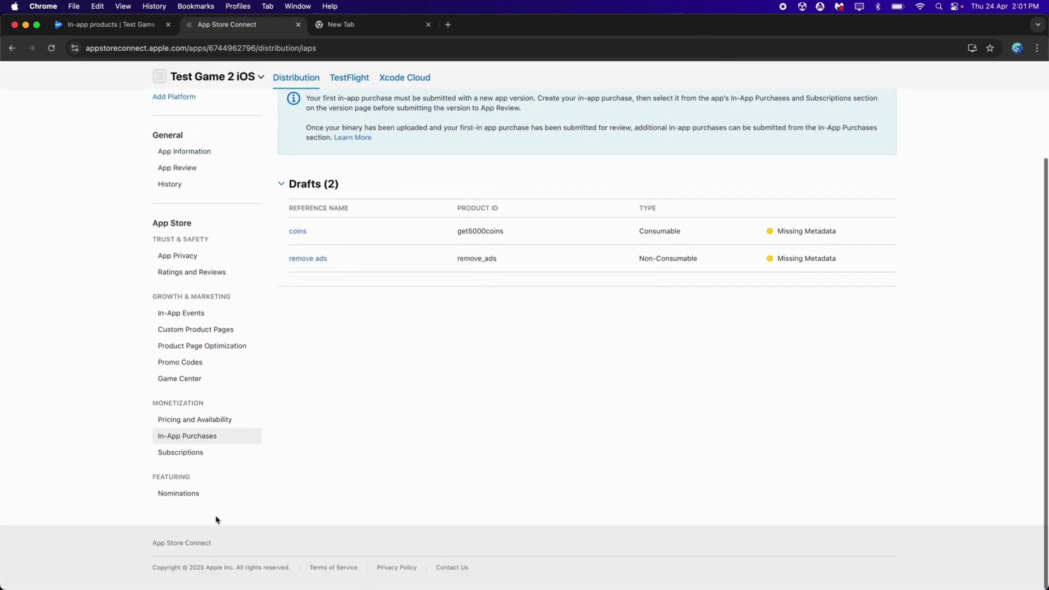
left_click(188, 453)
left_click(598, 442)
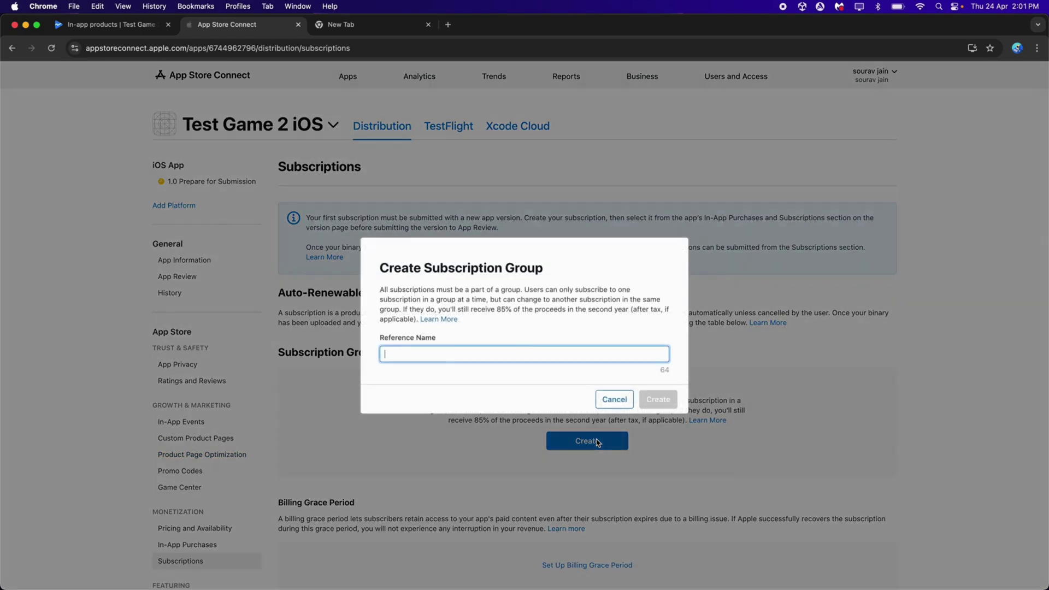
left_click(440, 353)
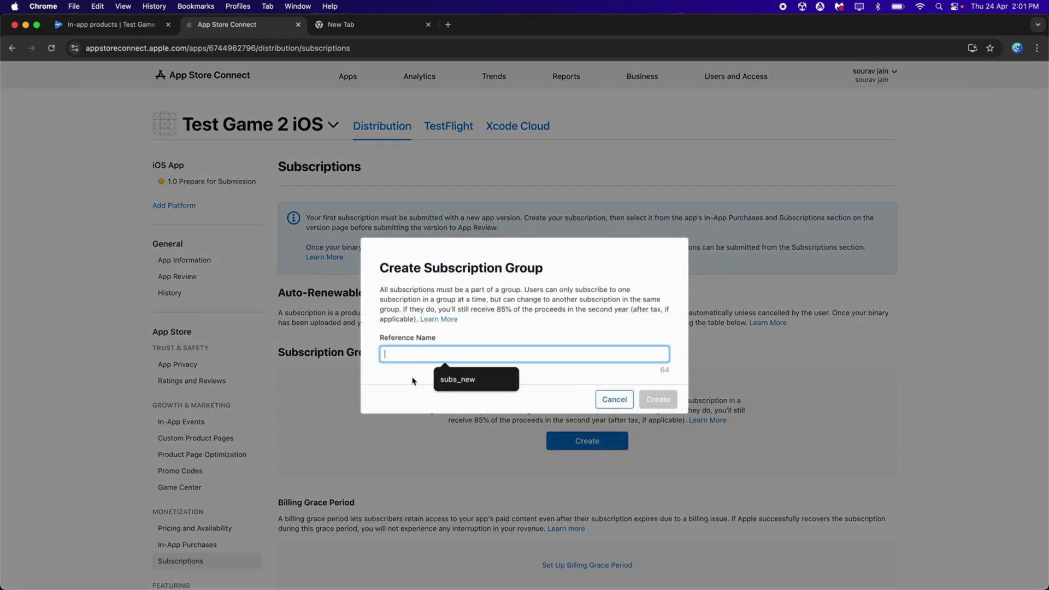
left_click(459, 379)
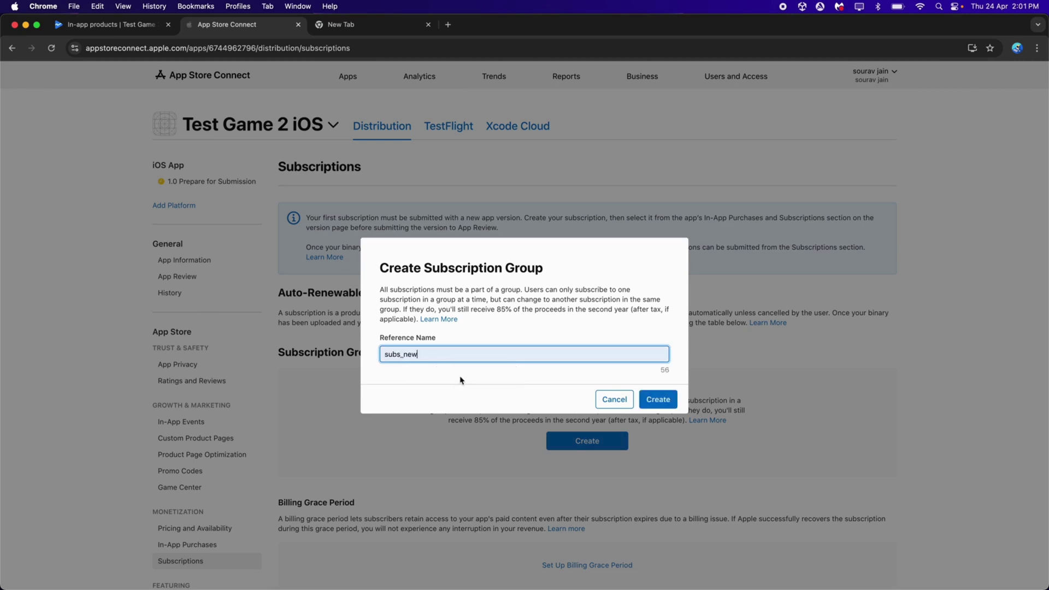
left_click(661, 397)
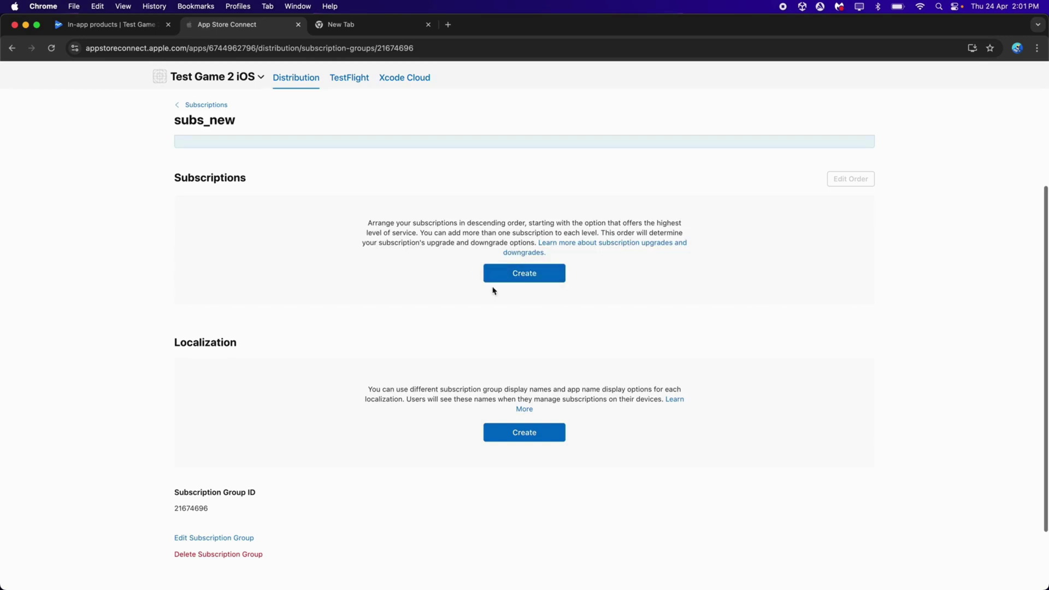
Start a subscription in the subs_new group with the reference name "subsc_new".
left_click(526, 273)
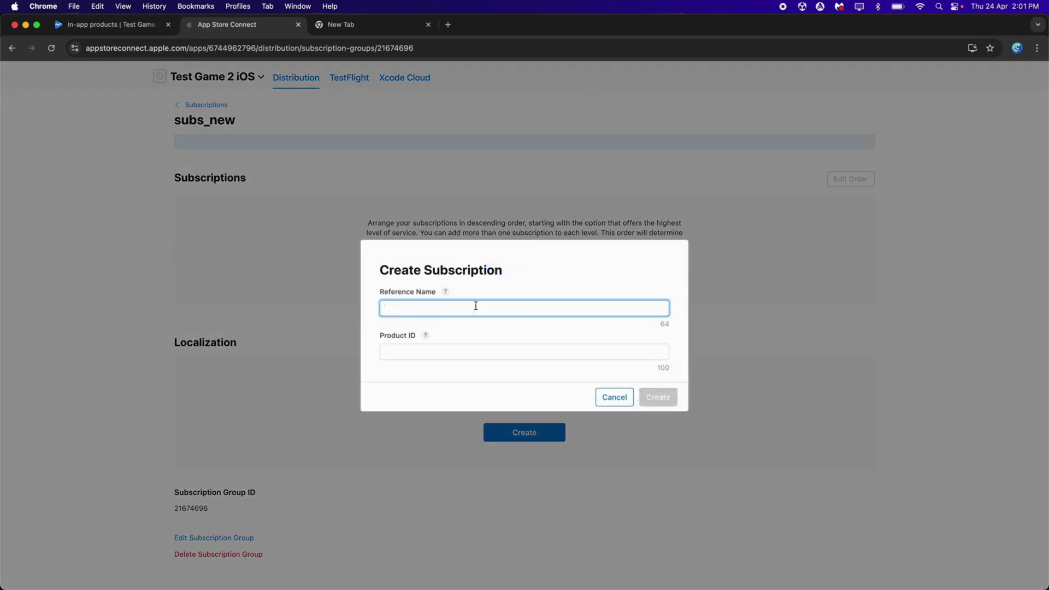
left_click(403, 309)
left_click(448, 332)
left_click(416, 386)
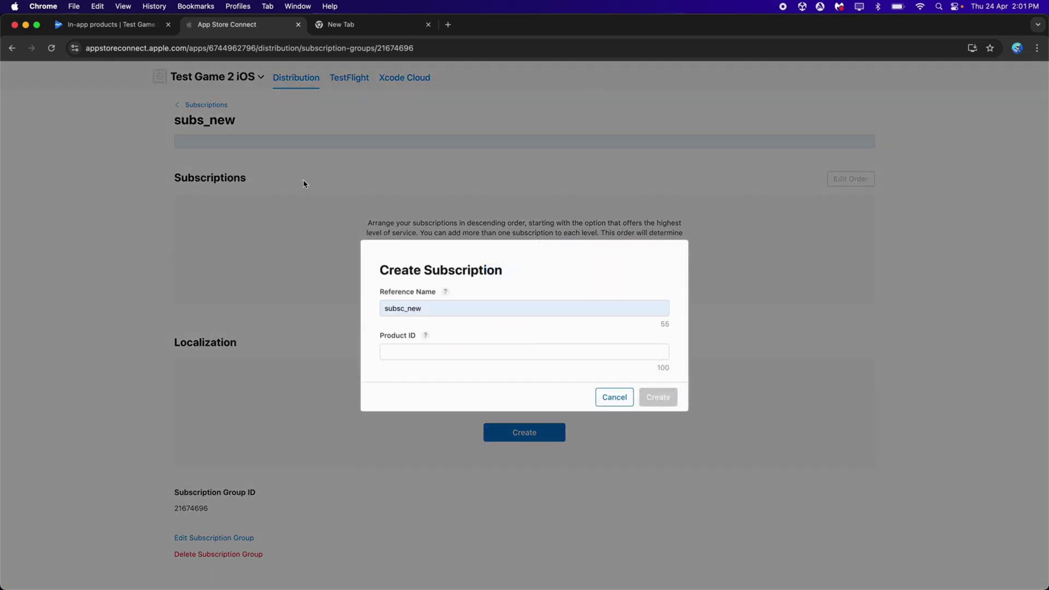
Switch to Google Play Console and copy the vip subscription's product ID, getvipbadge.
left_click(122, 25)
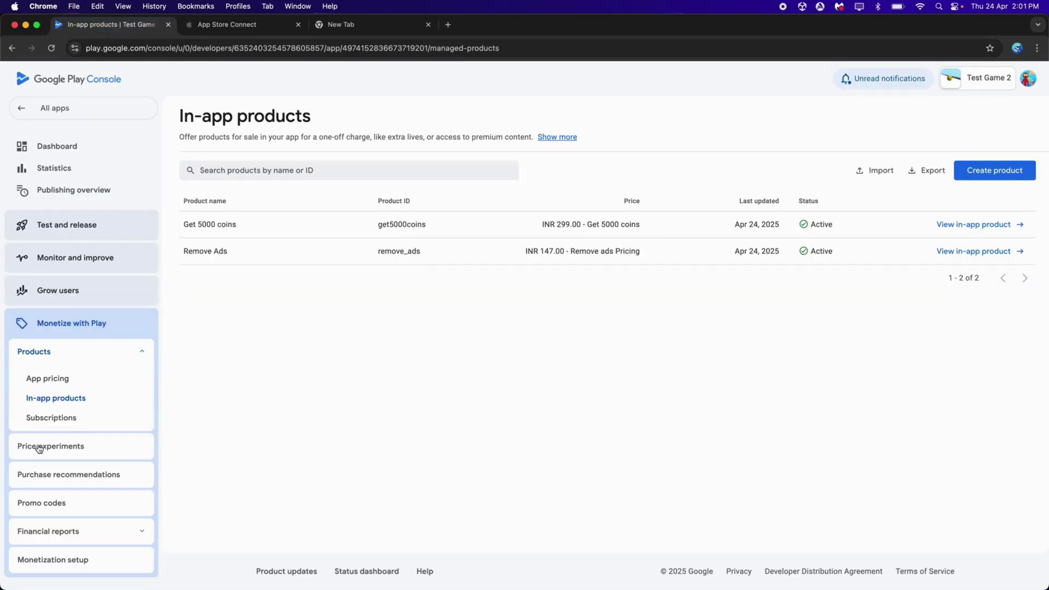
left_click(60, 419)
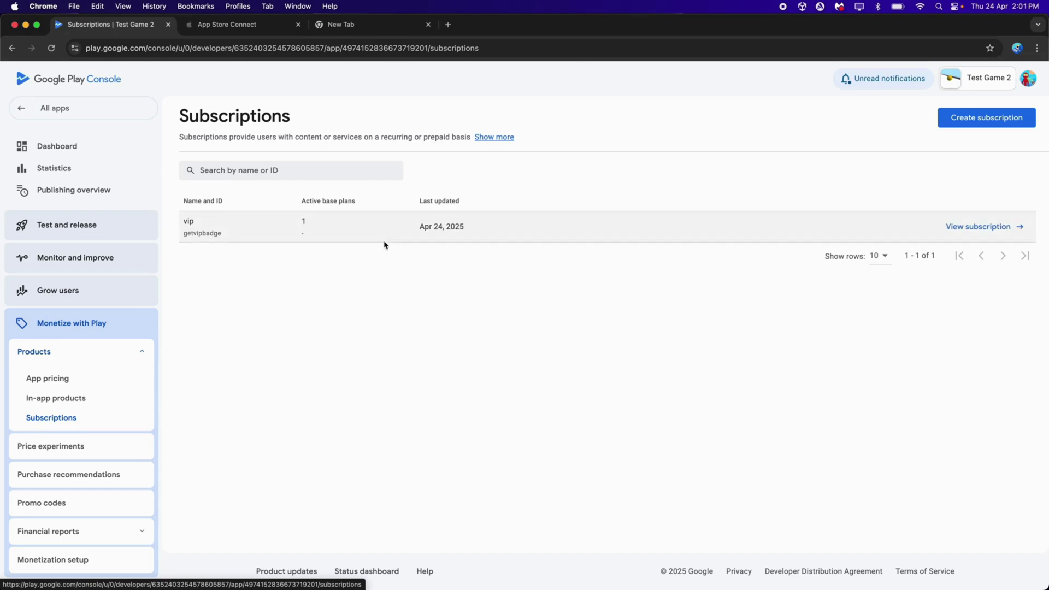
double_click(210, 233)
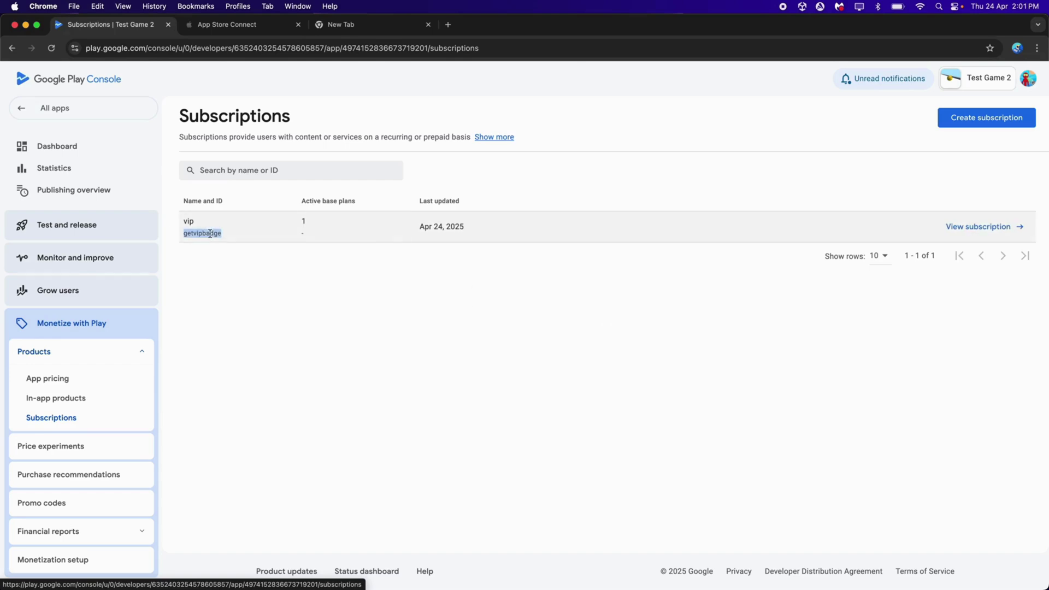
key("super+c")
left_click(295, 294)
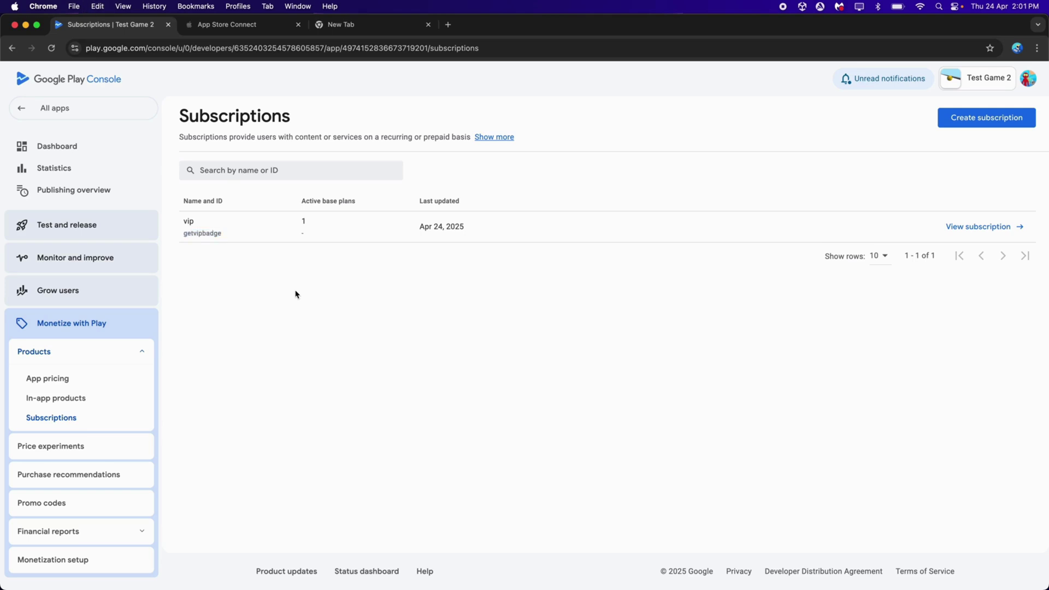
Switch to App Store Connect, set the subscription's product ID to getvipbadge and create the subscription.
left_click(181, 24)
left_click(408, 350)
key("super+v")
left_click(631, 398)
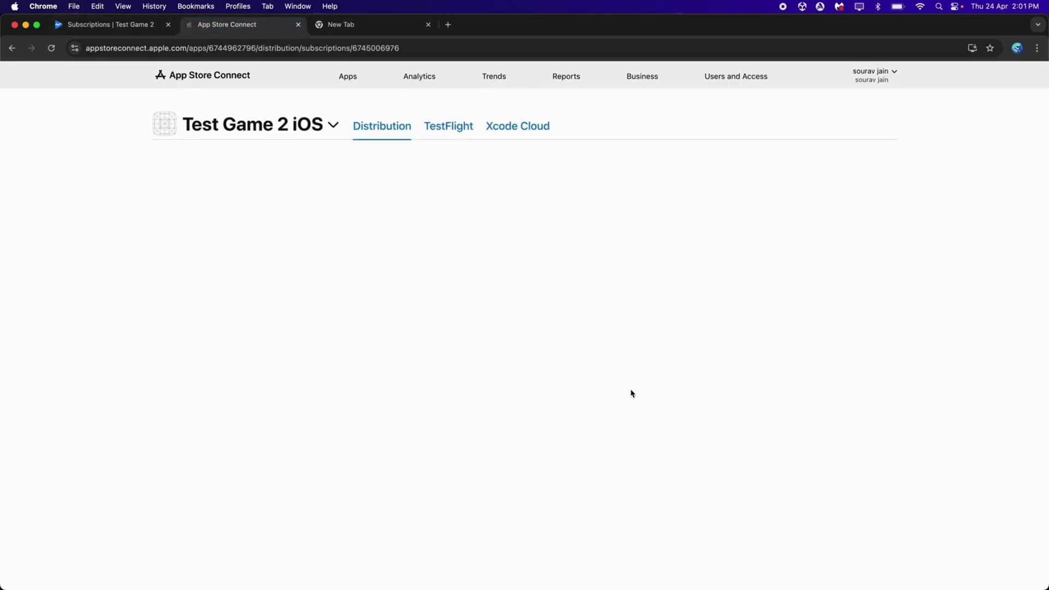
Set the subsc_new subscription's duration to 1 month and save it.
scroll(428, 307, "down", 3)
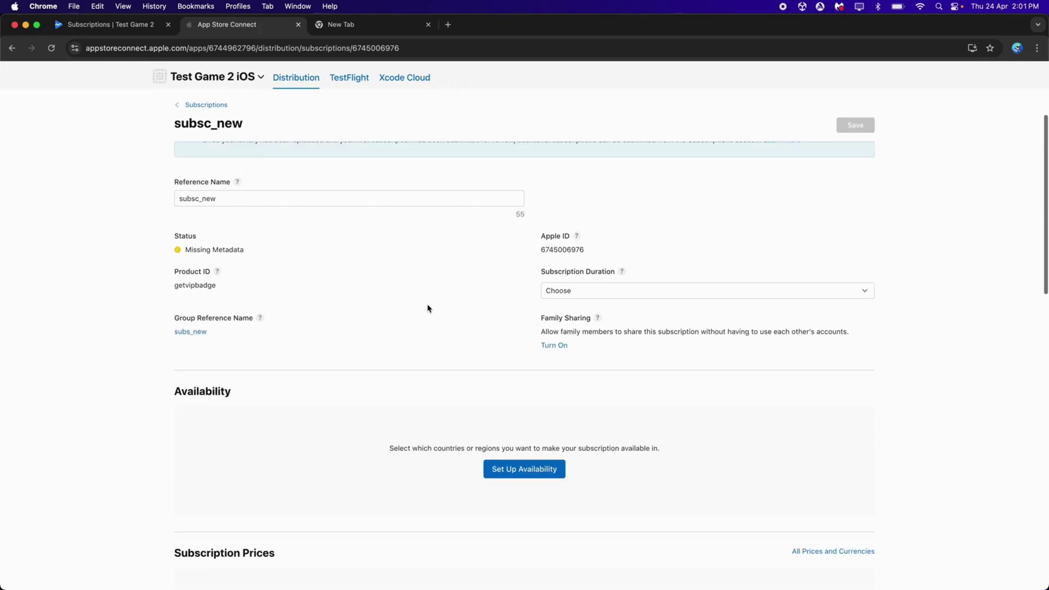
scroll(429, 306, "up", 5)
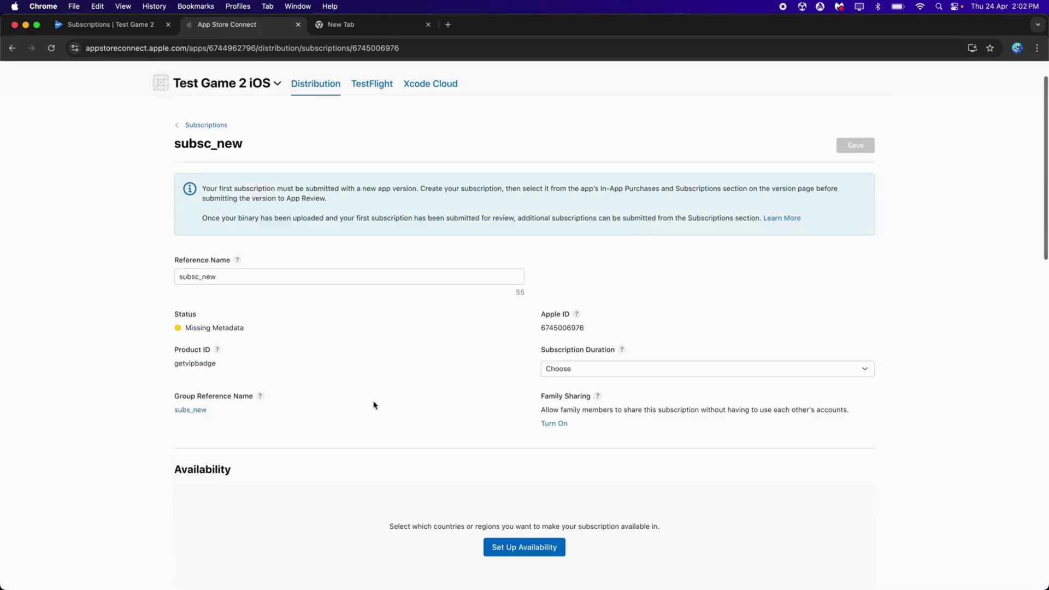
left_click(564, 371)
left_click(563, 391)
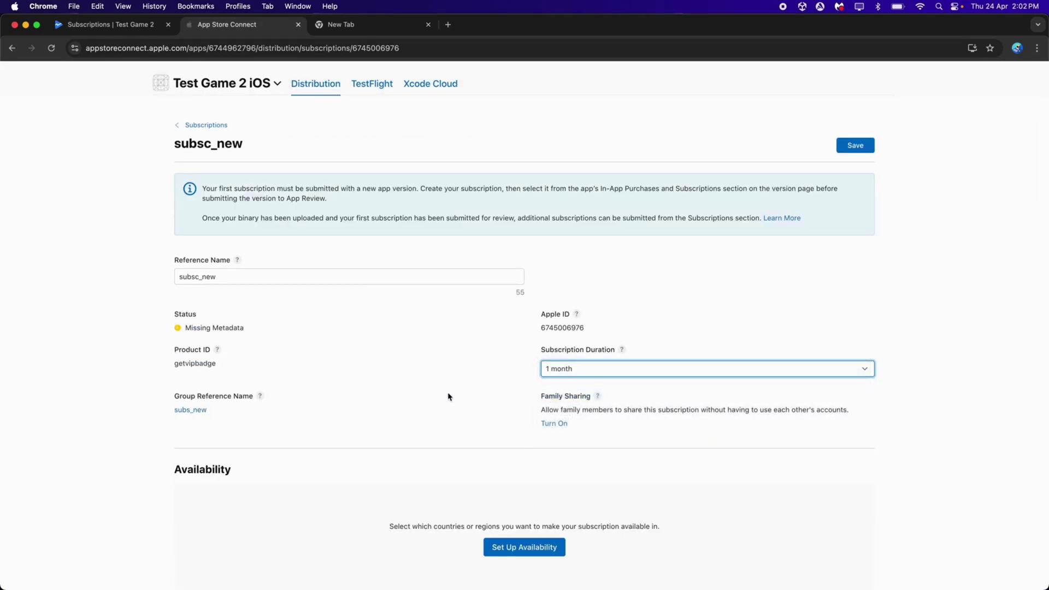
scroll(695, 312, "up", 3)
left_click(857, 185)
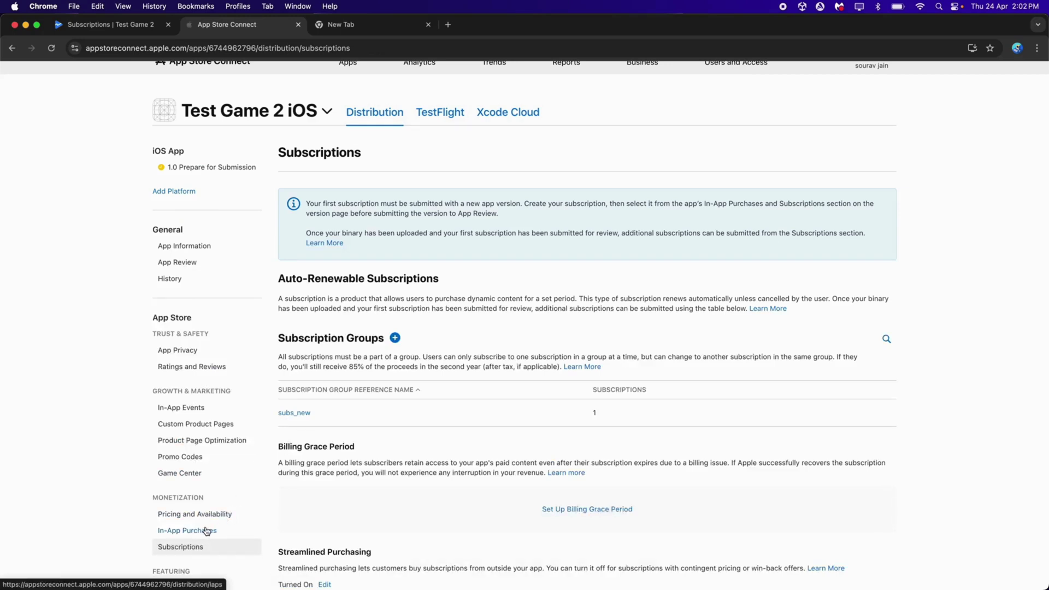
Open the coins in-app purchase and confirm its availability for all countries or regions.
left_click(206, 531)
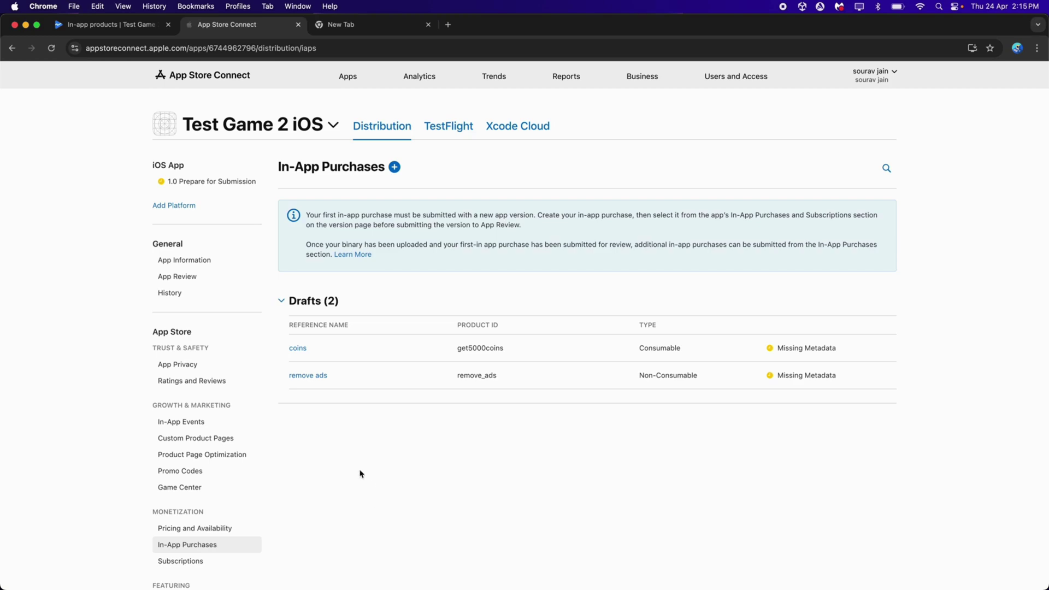
left_click(299, 349)
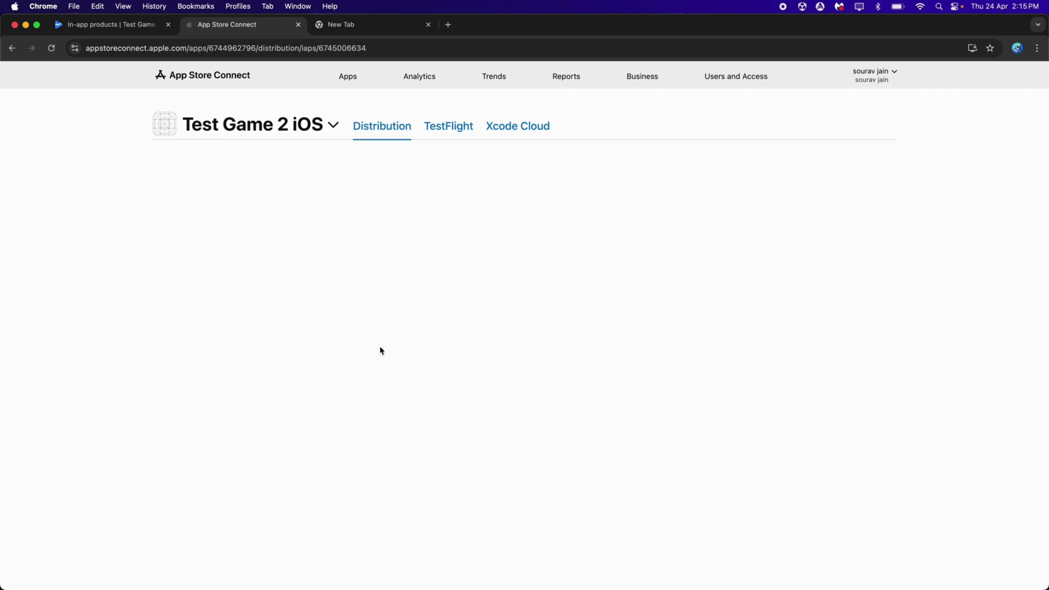
scroll(431, 251, "down", 5)
left_click(304, 244)
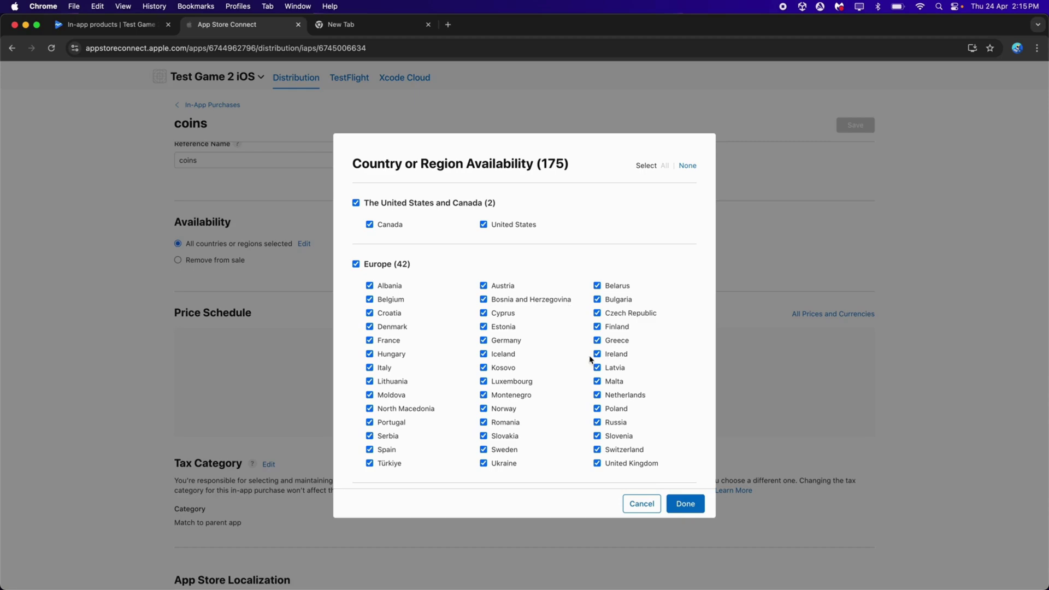
left_click(685, 503)
Start adding pricing to the coins purchase with India (INR) as the base country.
scroll(650, 393, "down", 2)
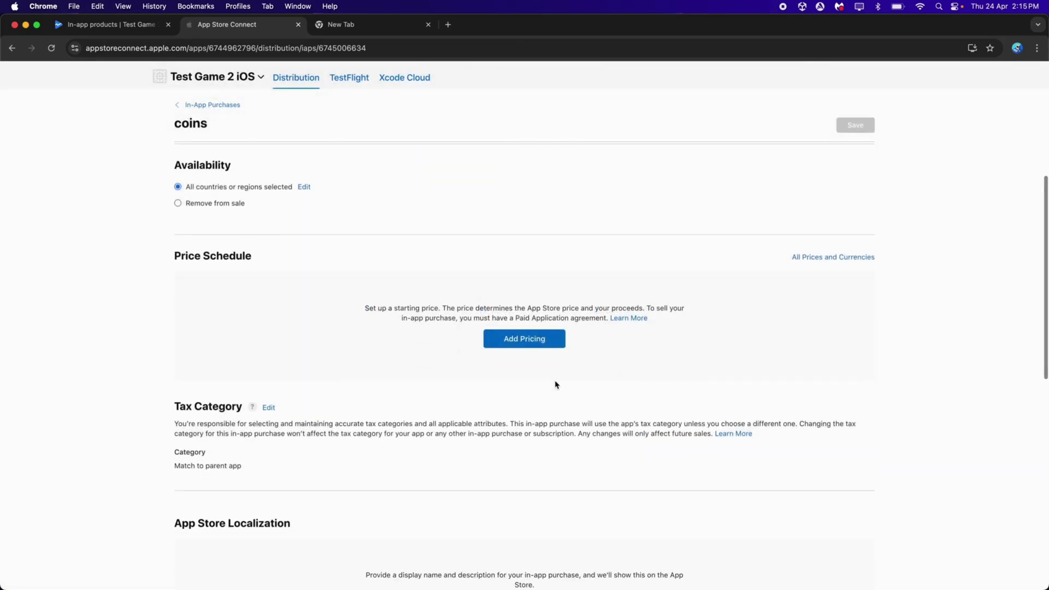
left_click(524, 345)
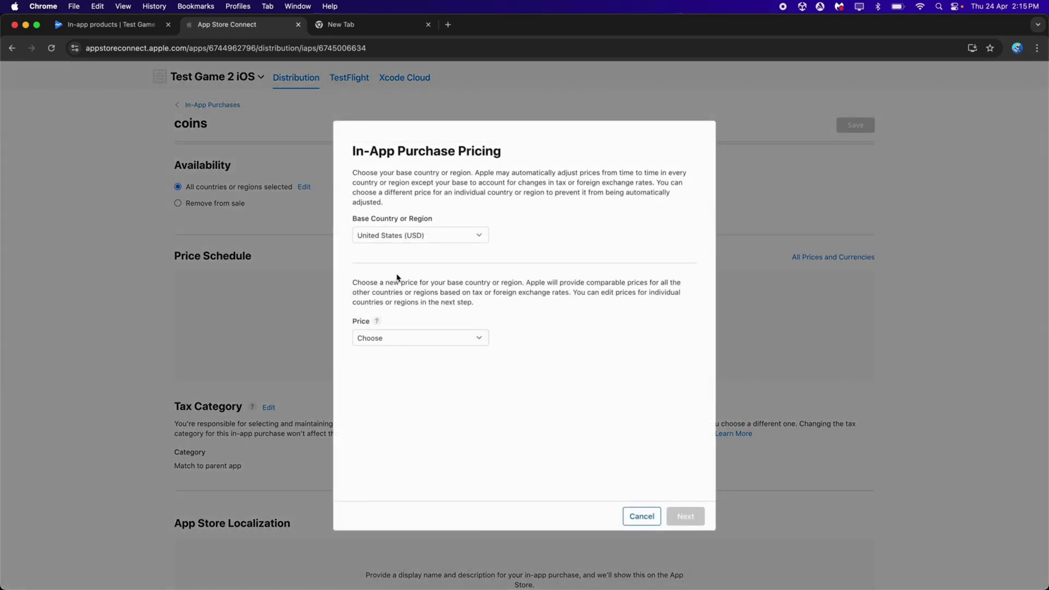
left_click(405, 237)
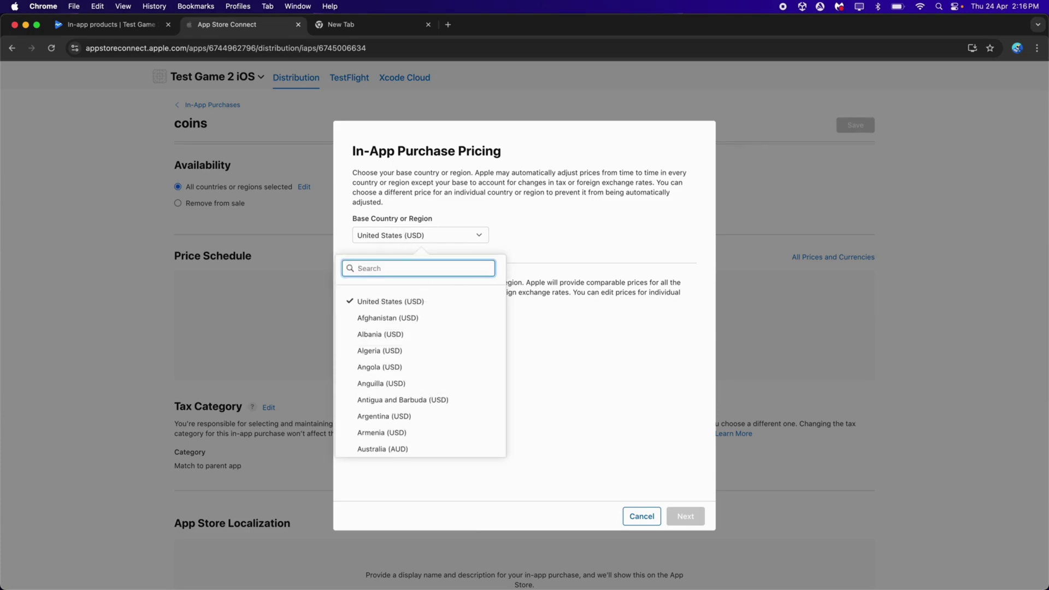
type("ind")
left_click(377, 296)
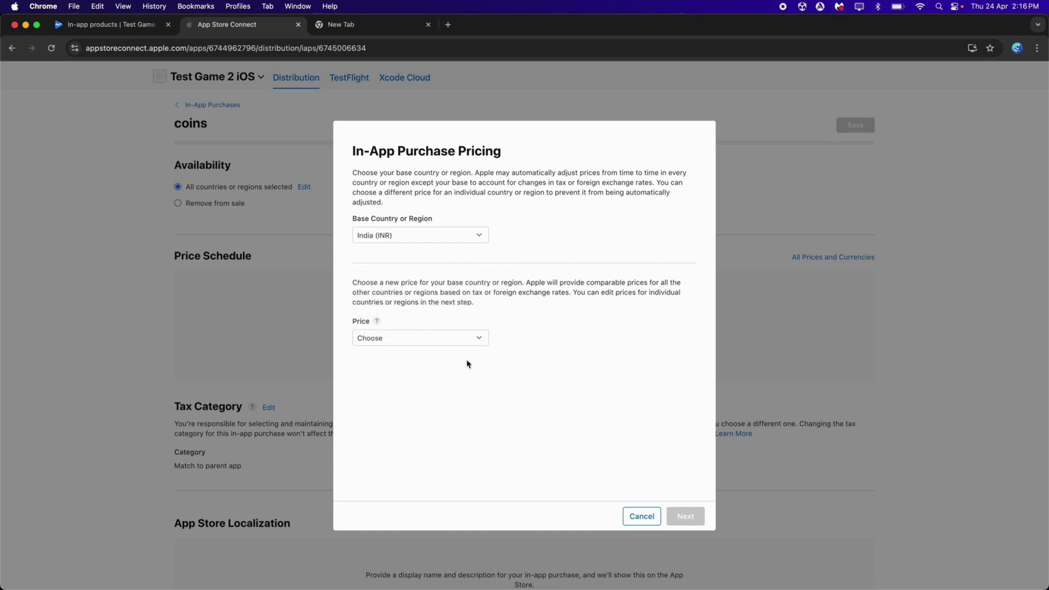
Switch to Google Play Console, check the coin product's price and return to App Store Connect.
left_click(136, 24)
double_click(561, 224)
left_click(534, 323)
left_click(227, 25)
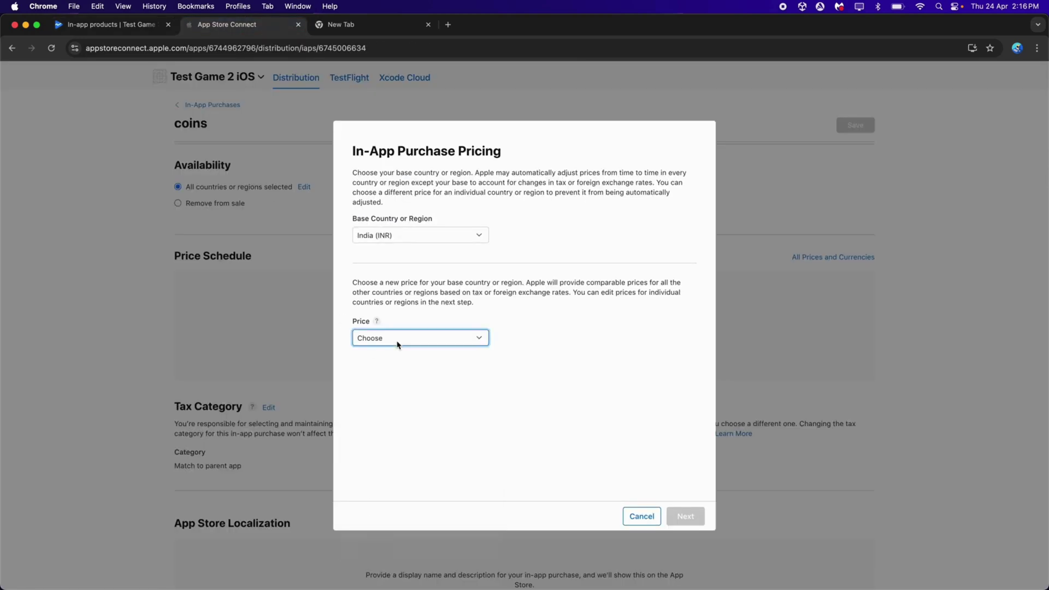
Set the coins purchase's price to ₹299.00 and confirm the pricing for all countries or regions.
left_click(397, 342)
left_click(386, 501)
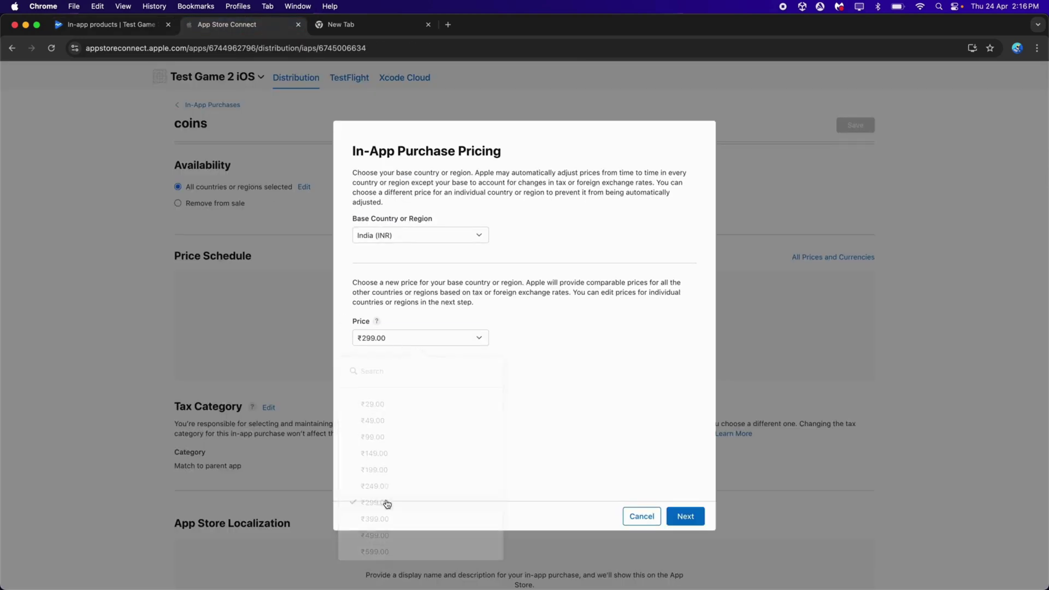
left_click(694, 521)
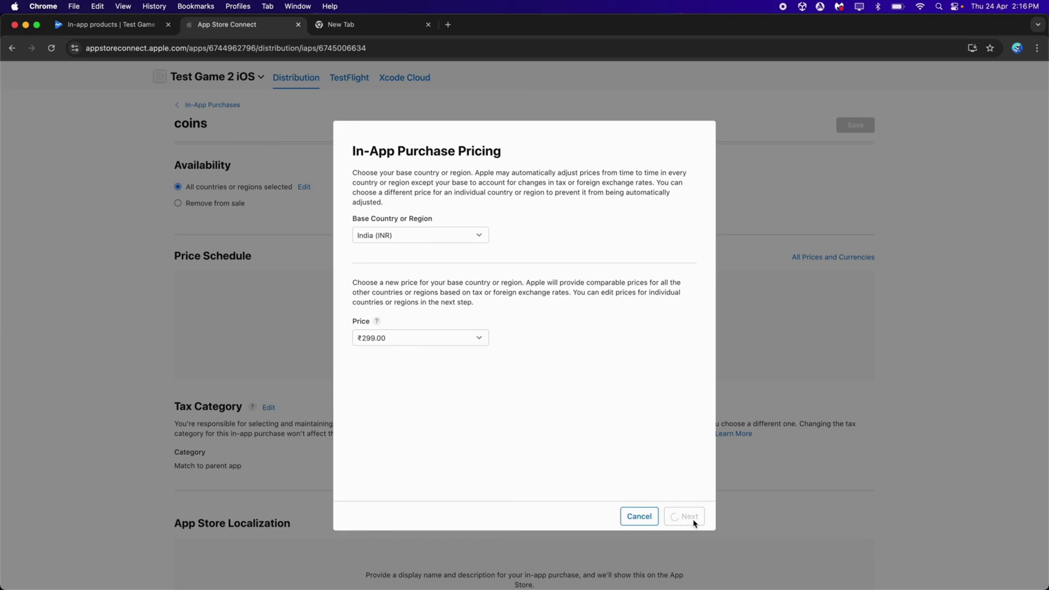
left_click(686, 516)
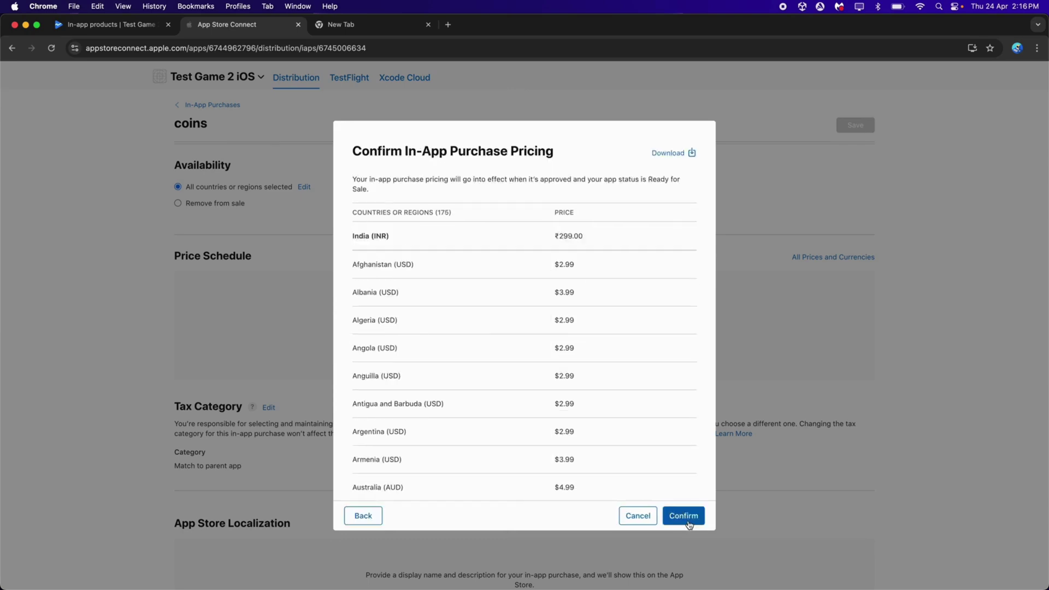
left_click(687, 519)
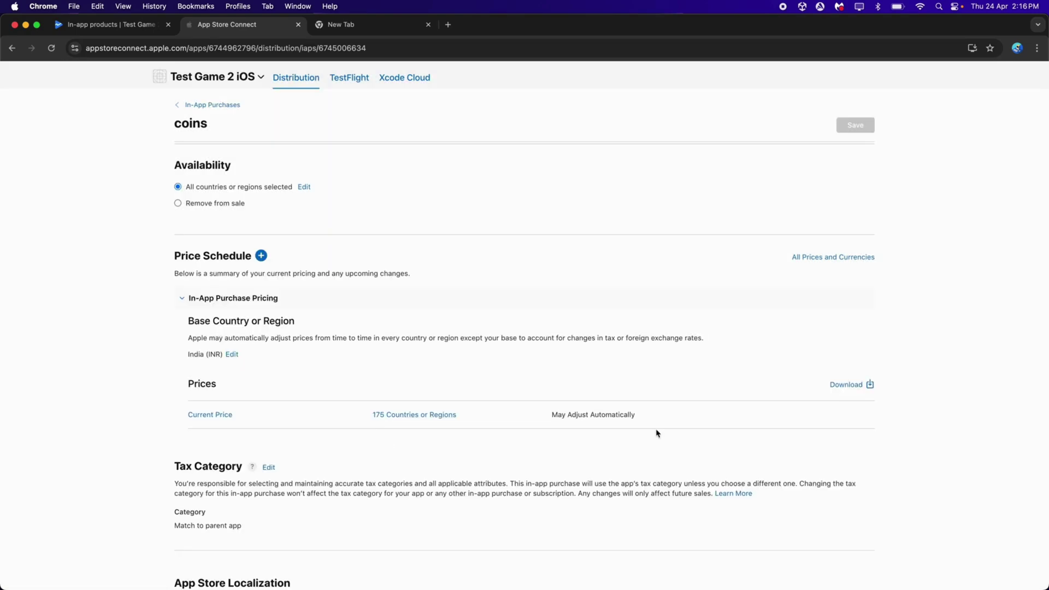
Add an English (U.S.) localization to the coins purchase with display name "Test Consumable" and description "Get 5000 Coins".
scroll(655, 431, "down", 5)
left_click(523, 455)
left_click(415, 333)
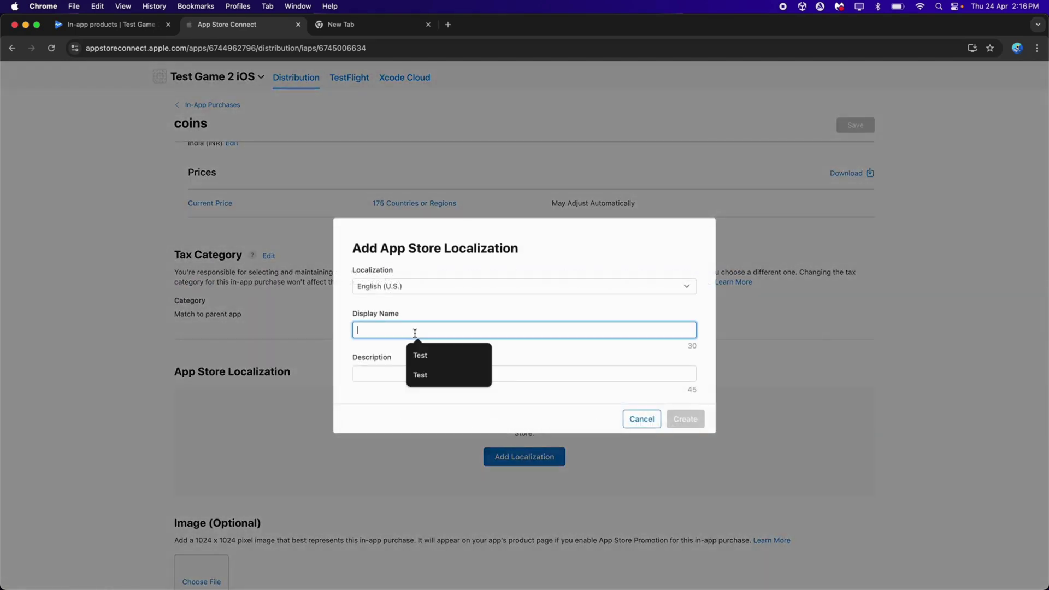
type("Test Consumable")
left_click(381, 374)
type("Coins")
left_click(425, 398)
left_click(360, 371)
type("Get ")
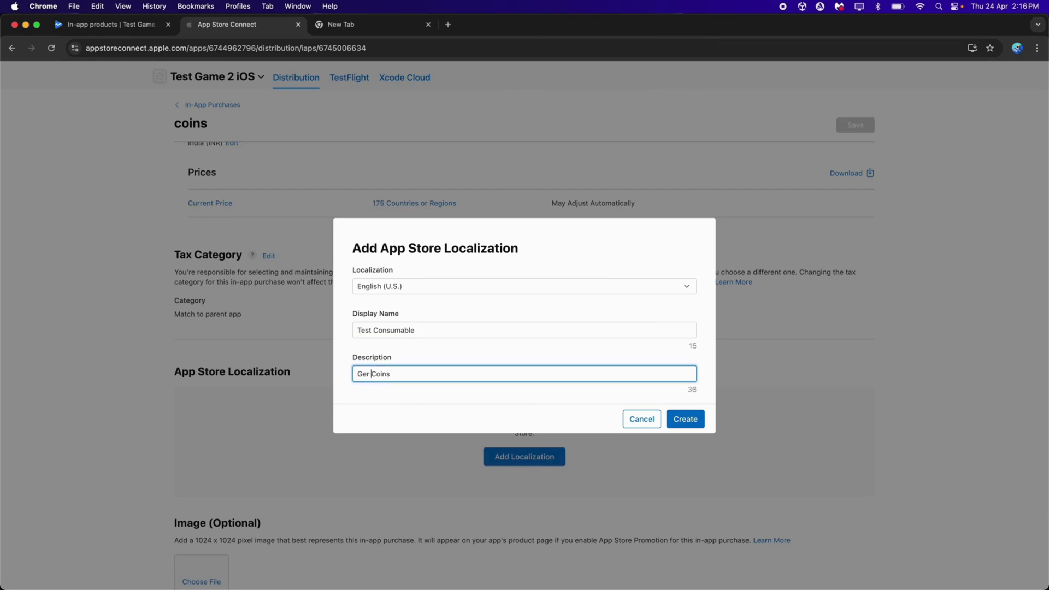
type("5000")
left_click(401, 390)
left_click(698, 425)
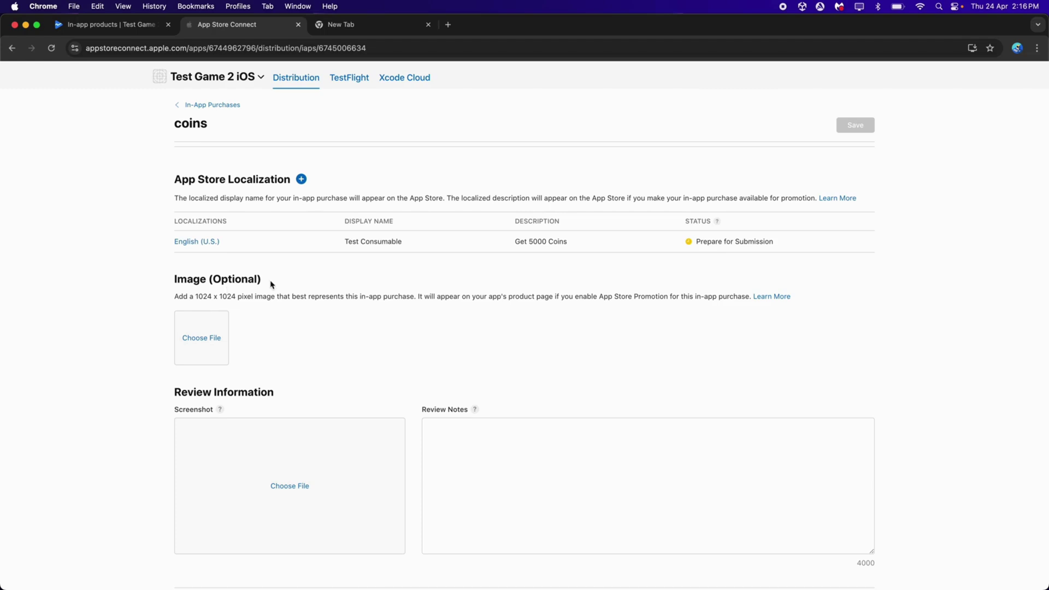
Check the review screenshot requirement, switch to Unity and open the Mobile Monetization Pro Screenshot Tool.
scroll(275, 289, "down", 1)
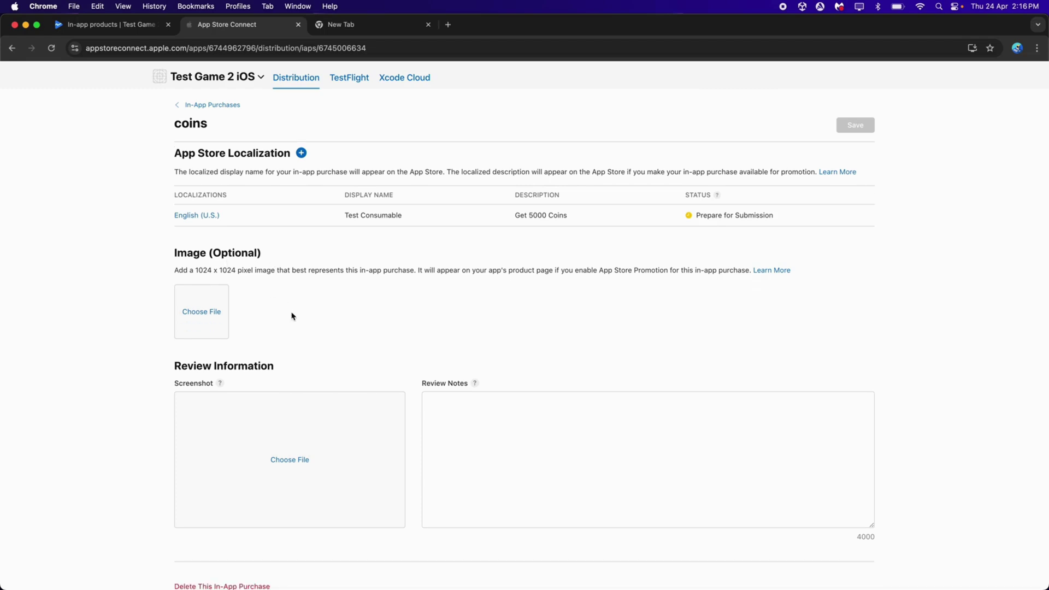
scroll(316, 333, "down", 1)
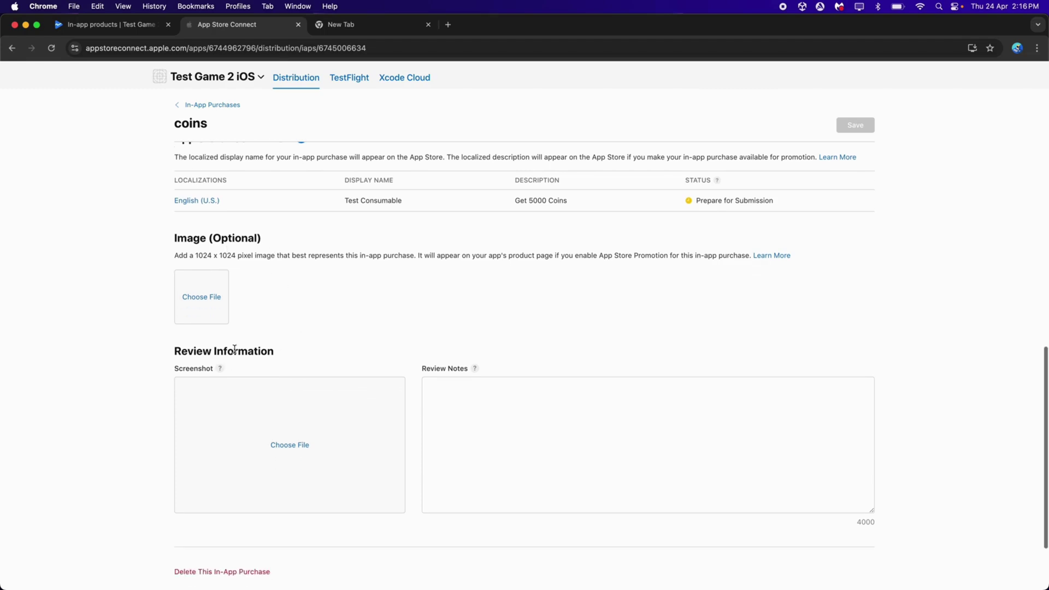
mouse_move(223, 371)
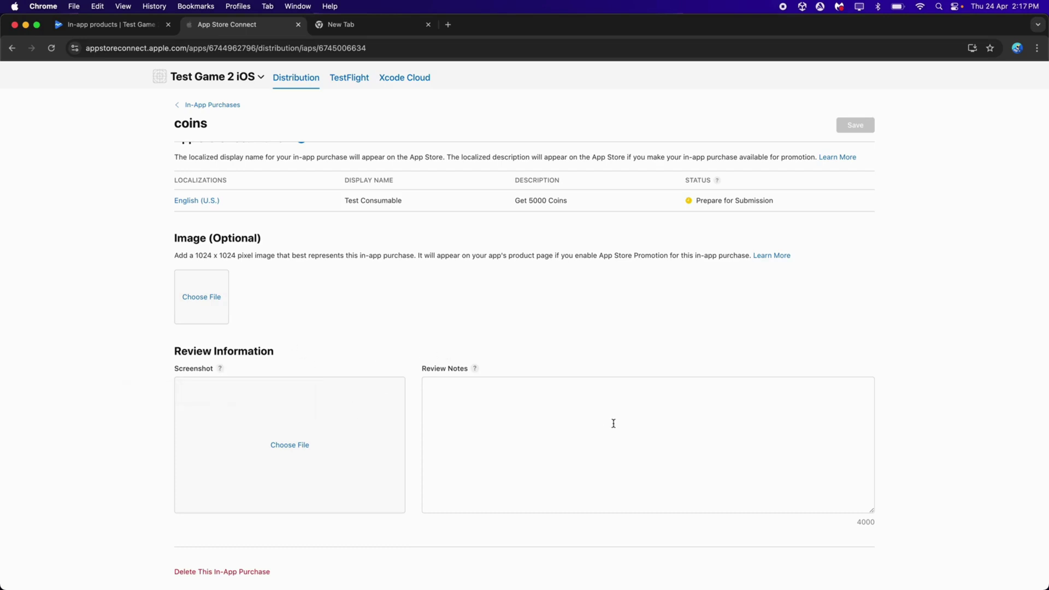
key("super+Tab")
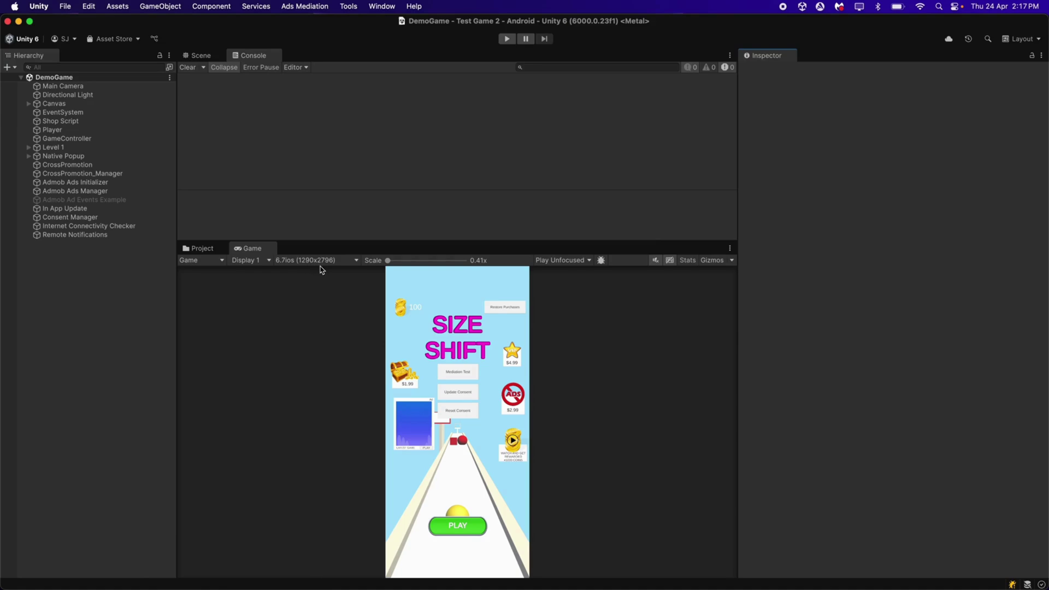
left_click(348, 312)
left_click(352, 8)
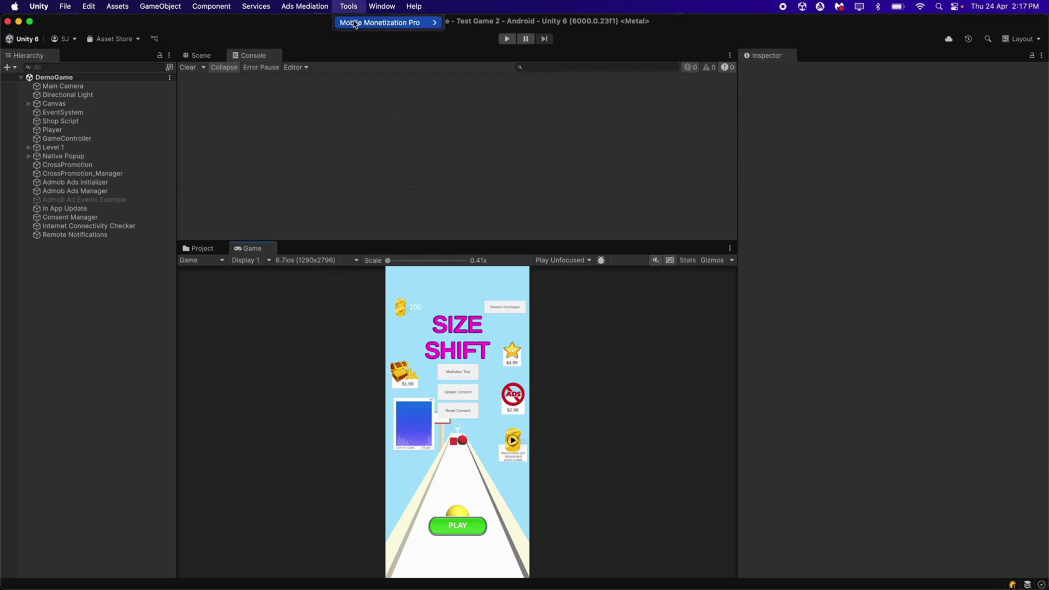
mouse_move(355, 23)
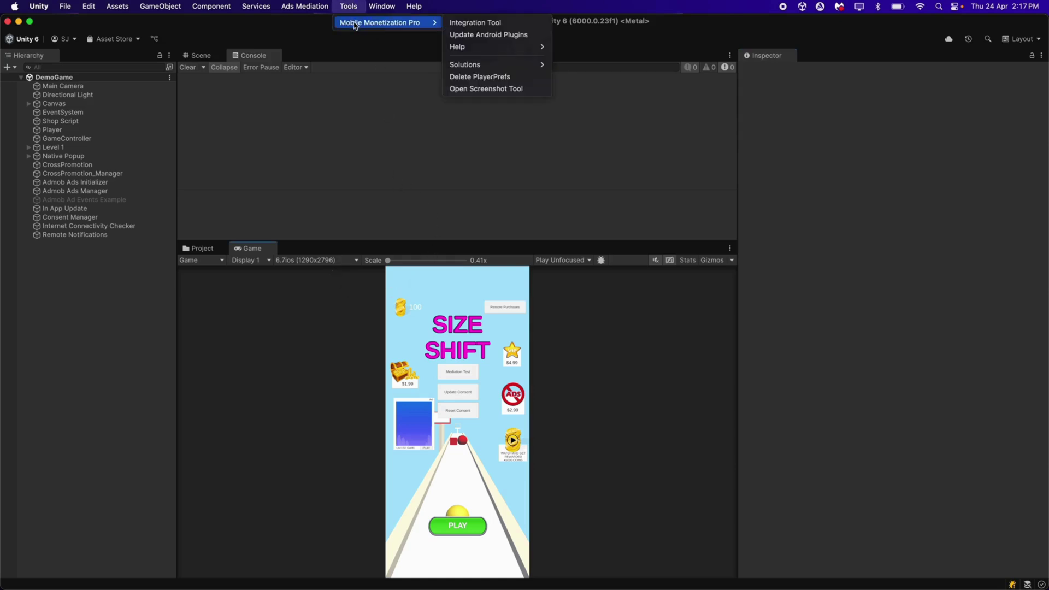
left_click(476, 90)
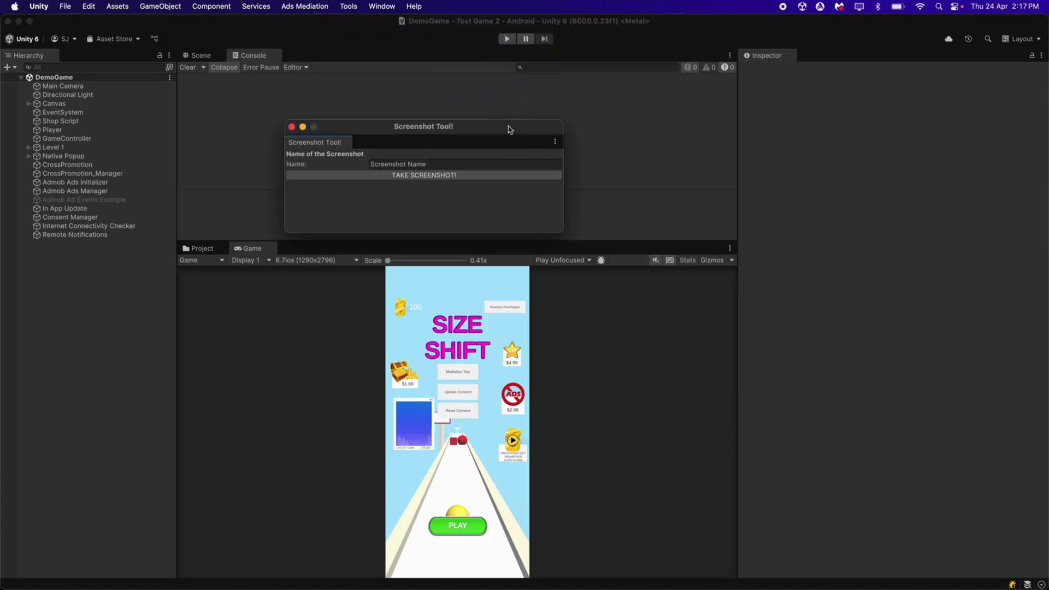
Name the screenshot "IAP", capture the game view and close the Screenshot Tool.
left_click_drag(524, 125, 652, 114)
left_click(605, 151)
key("BackSpace")
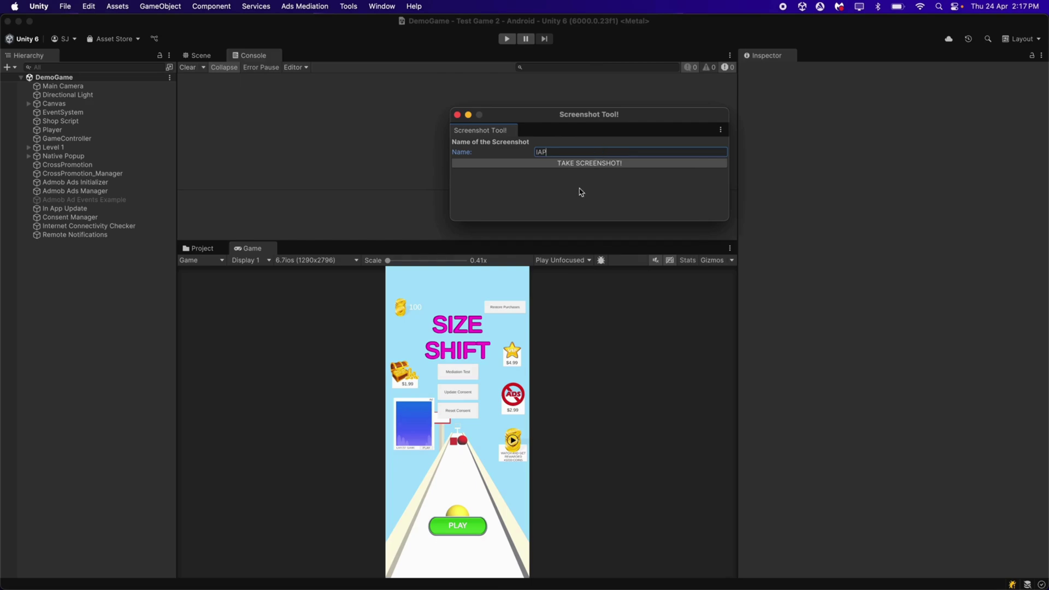
left_click(589, 167)
left_click(457, 115)
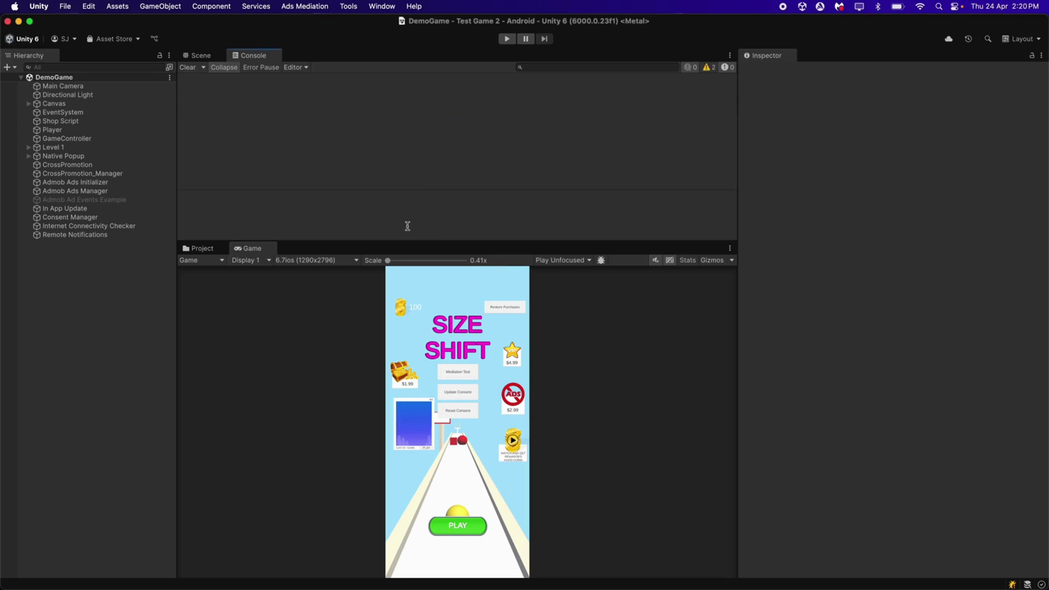
Reveal the project's Assets folder in Finder and select IAP.png in the Test Game 2 folder.
left_click(211, 249)
left_click(231, 340)
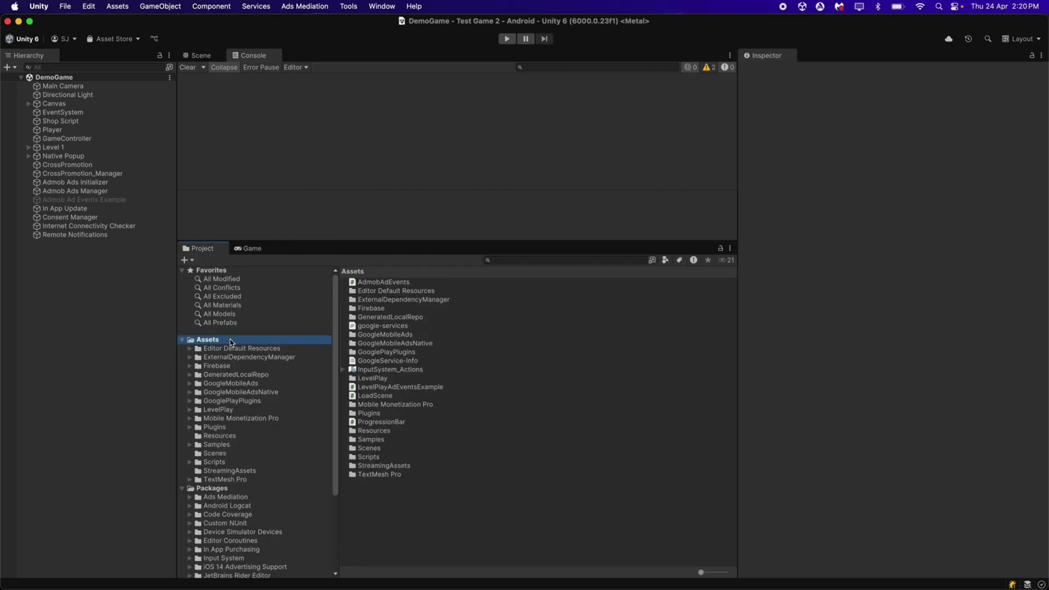
right_click(231, 342)
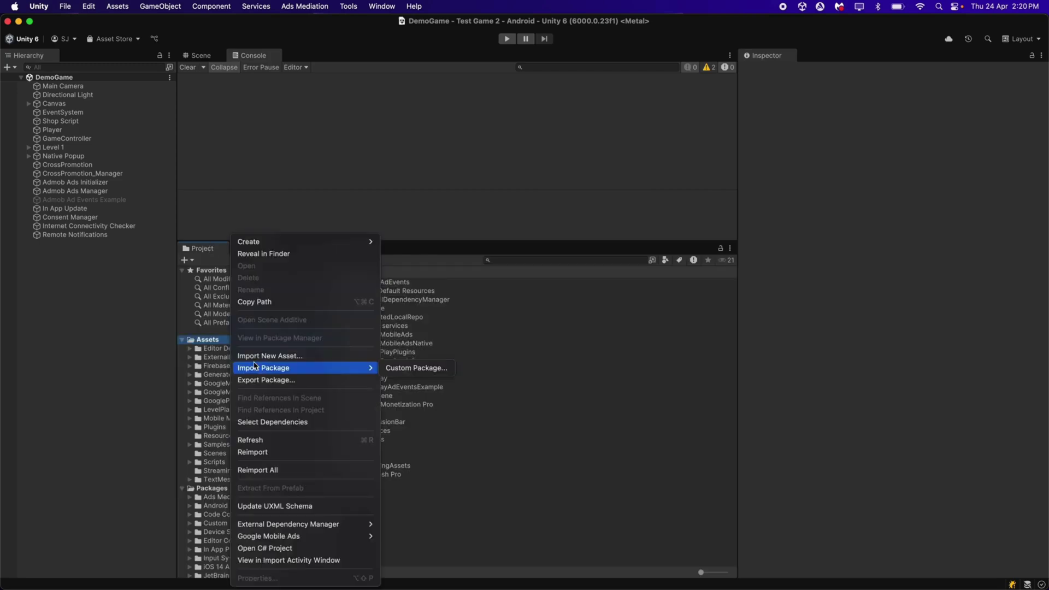
left_click(298, 256)
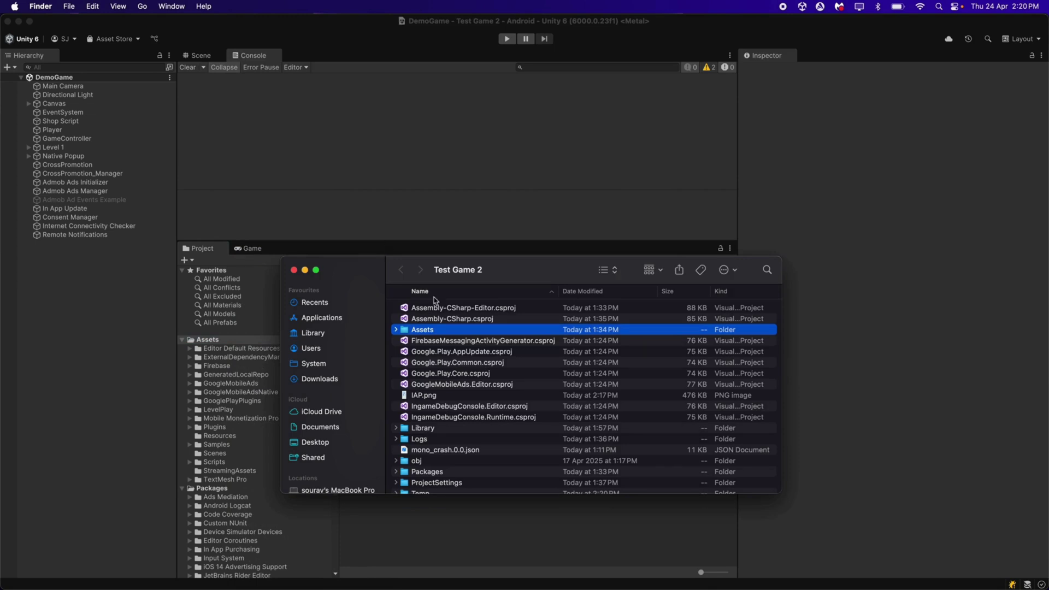
left_click(435, 398)
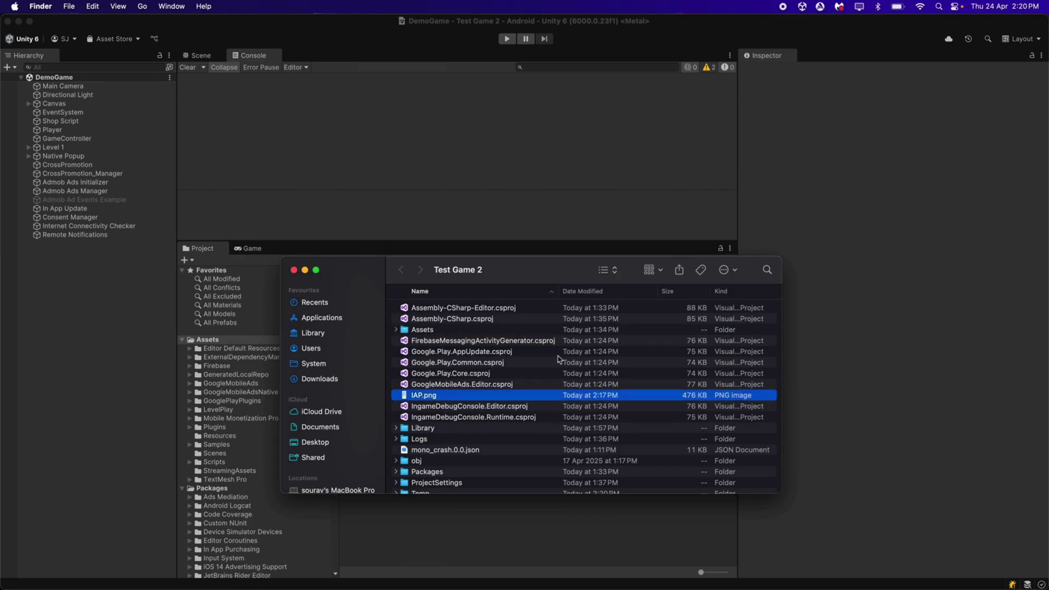
Switch back to App Store Connect and upload IAP.png as the coins purchase's review screenshot.
key("super+Tab")
left_click(577, 564)
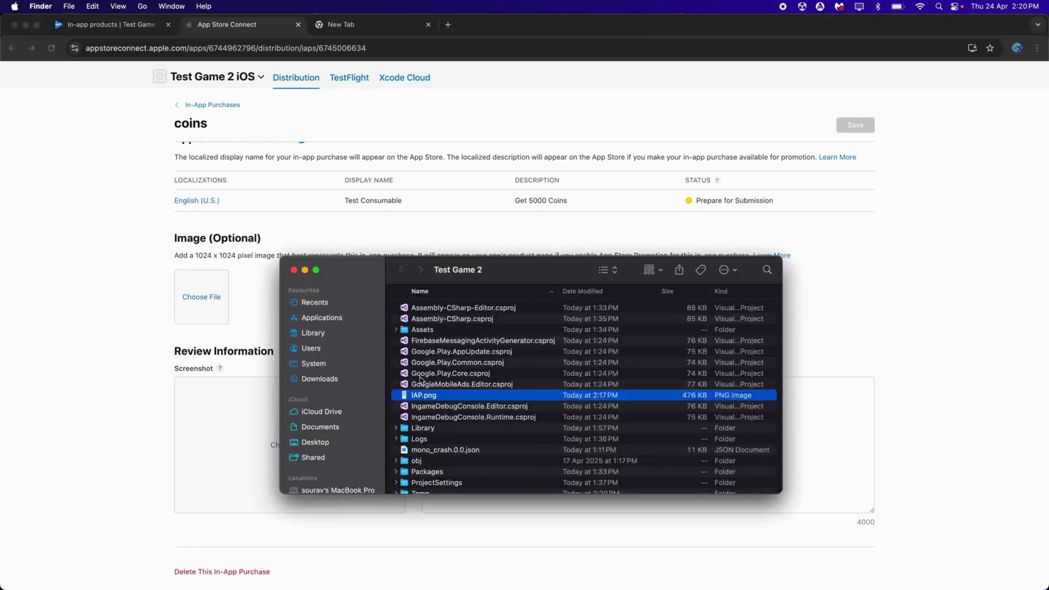
left_click_drag(416, 397, 211, 428)
Enter the coins purchase's review notes as "The button is located on the top center left." and save the purchase.
left_click(484, 393)
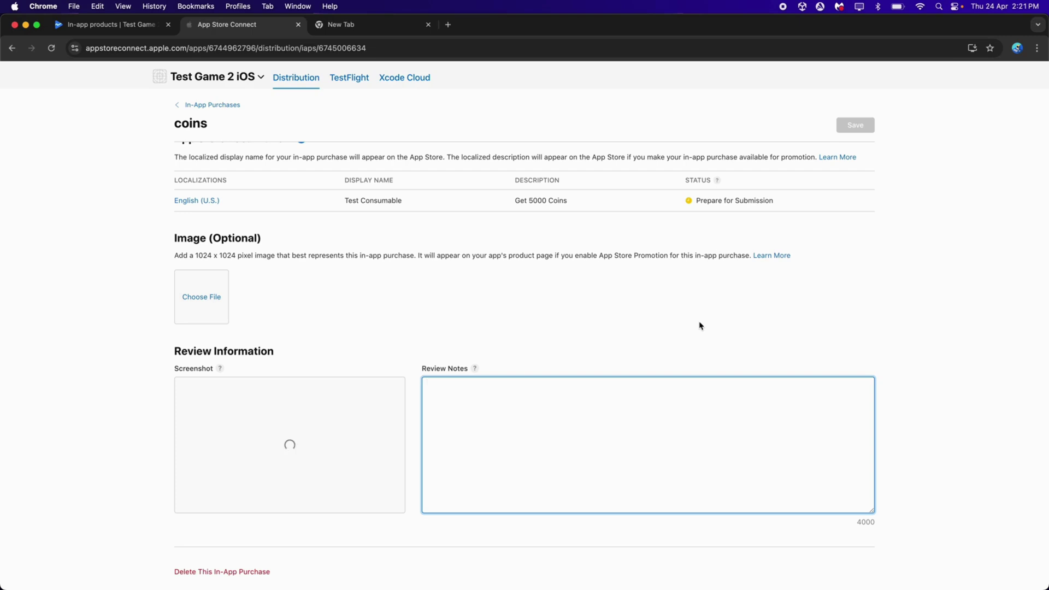
type("The")
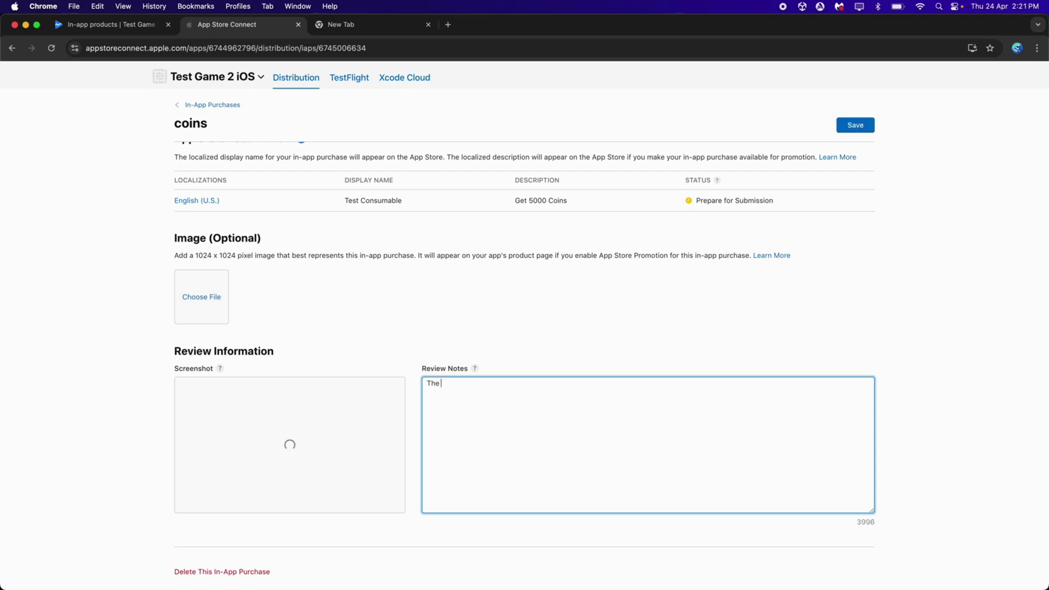
type(" button is lo")
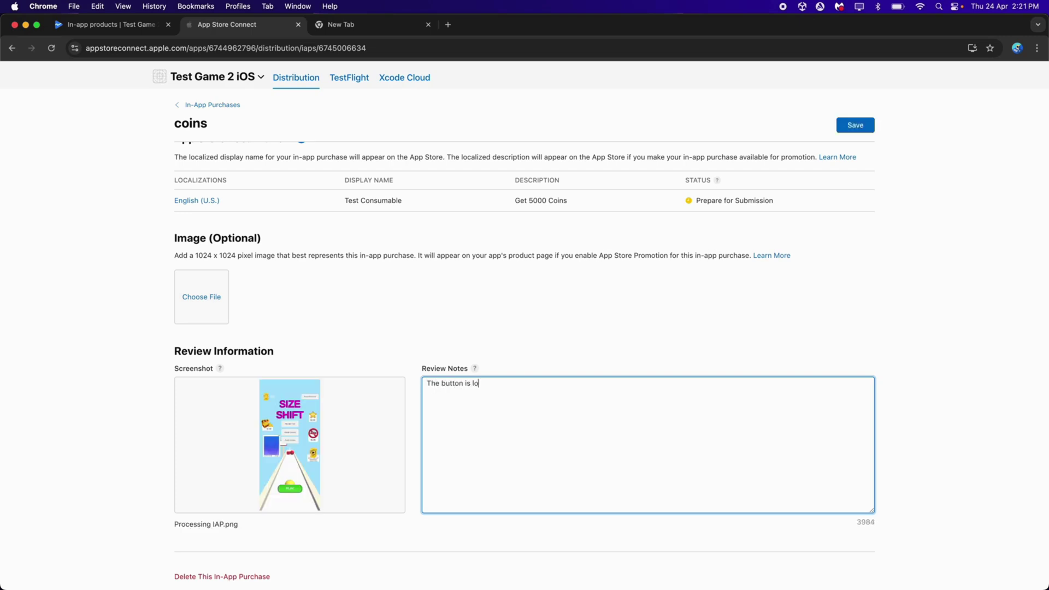
type("cated on the top center left.")
left_click(732, 337)
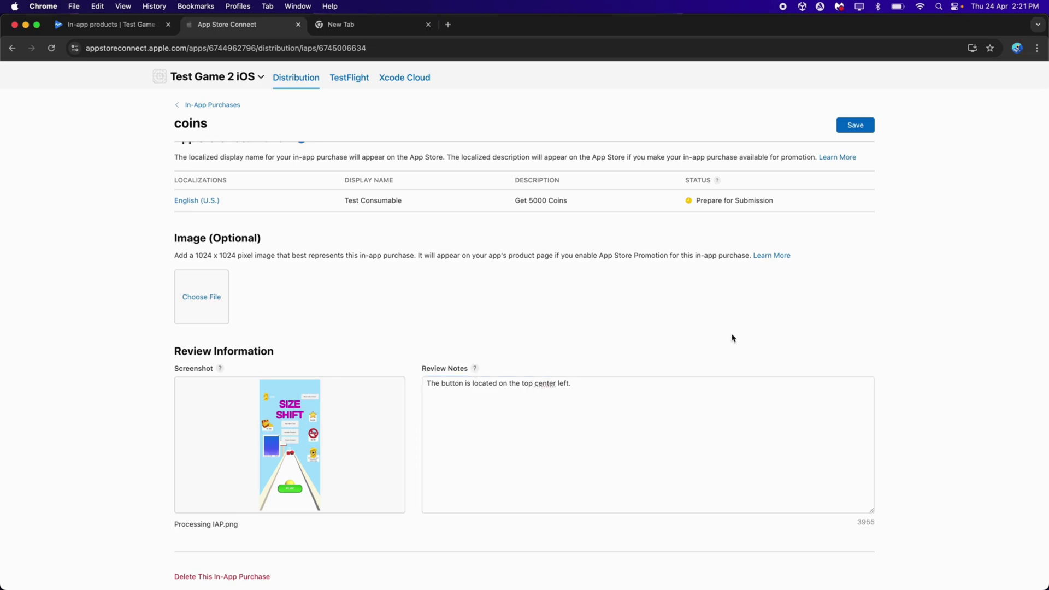
left_click(855, 126)
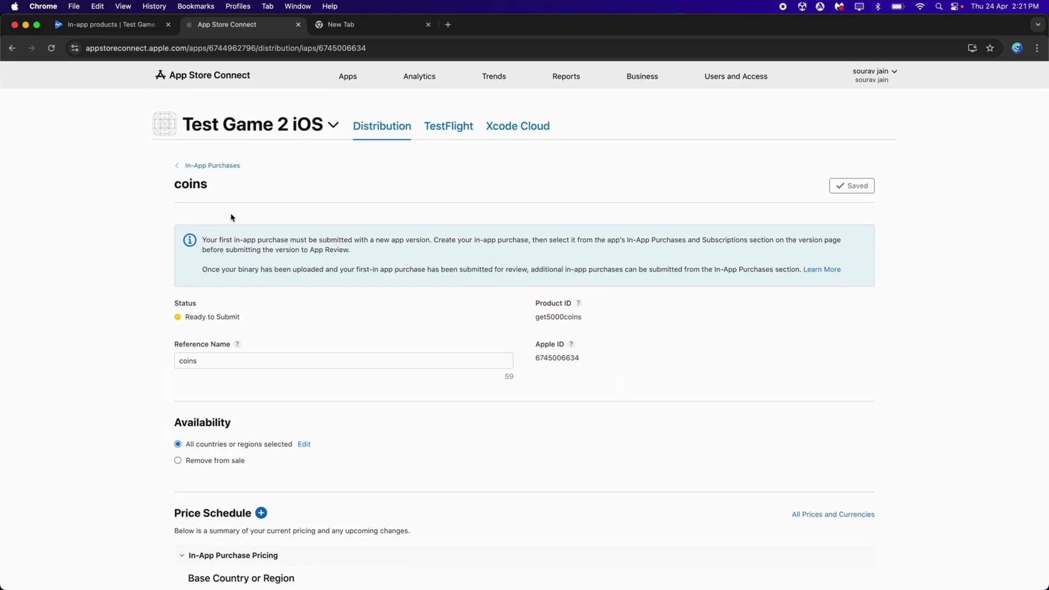
Open the remove ads in-app purchase and set its availability to all countries or regions.
left_click(212, 165)
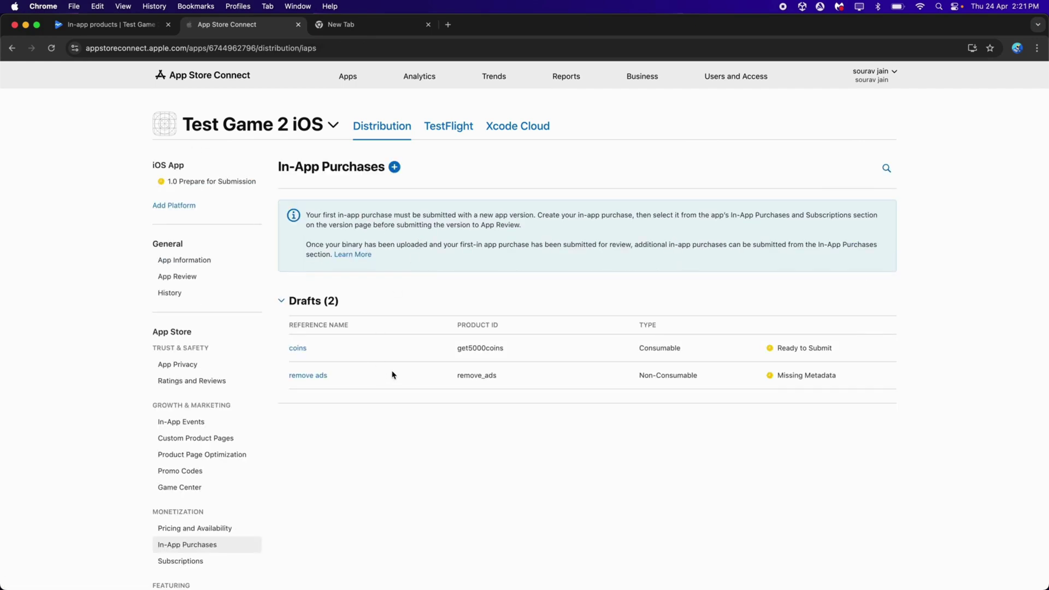
left_click(309, 376)
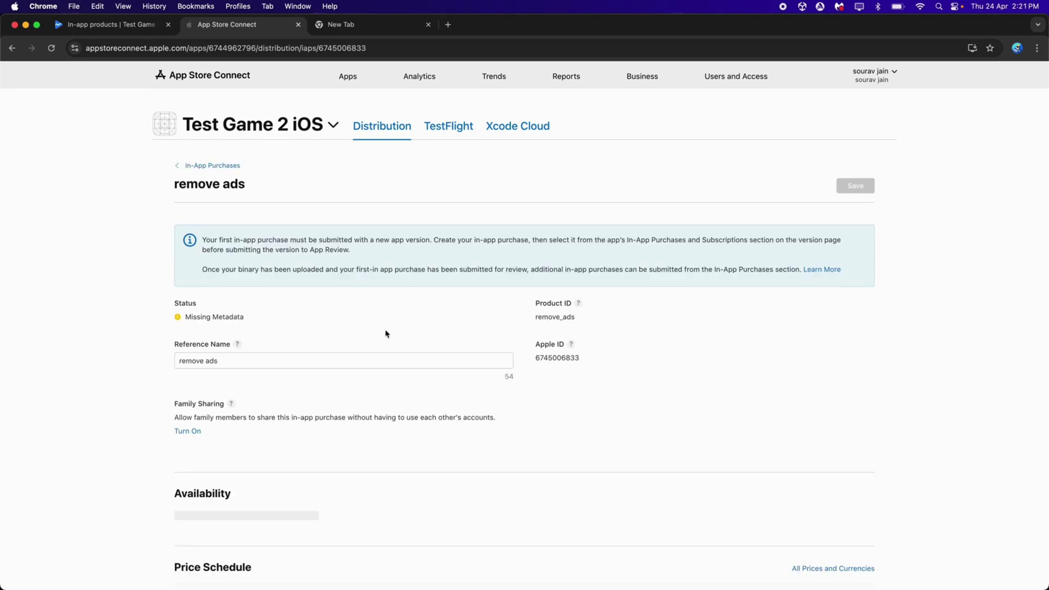
scroll(361, 343, "down", 3)
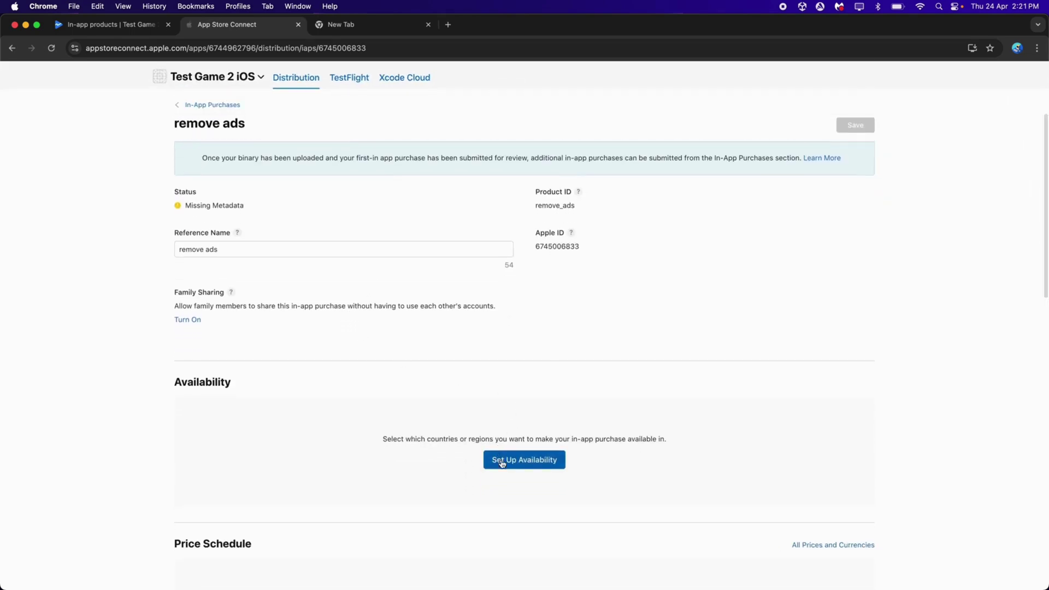
left_click(498, 458)
left_click(694, 505)
Start the remove ads pricing with India (INR) as the base country and ₹149.00 as the price.
scroll(653, 398, "down", 6)
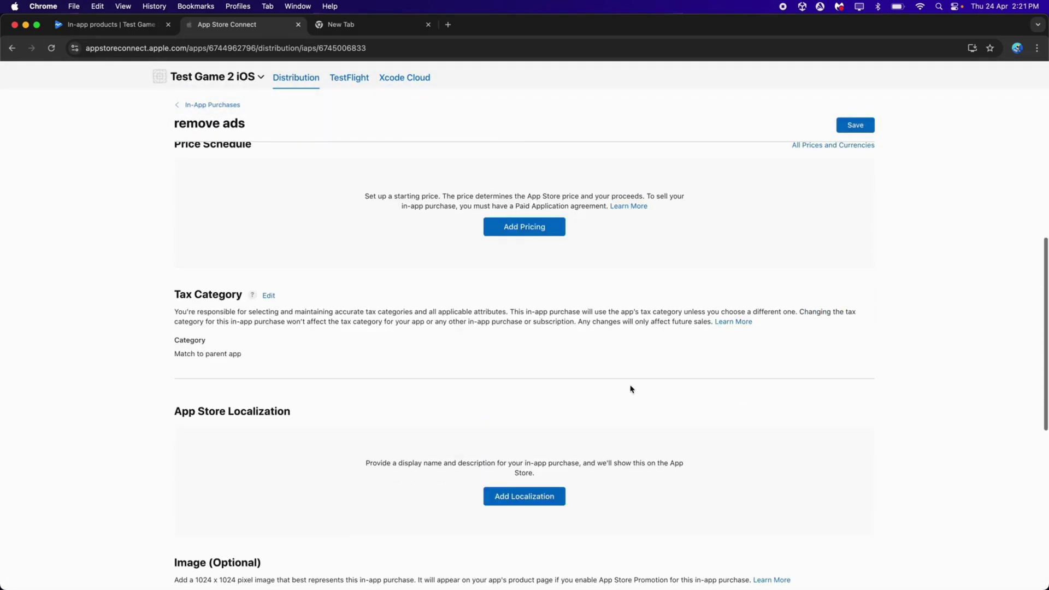
scroll(617, 381, "up", 2)
left_click(530, 337)
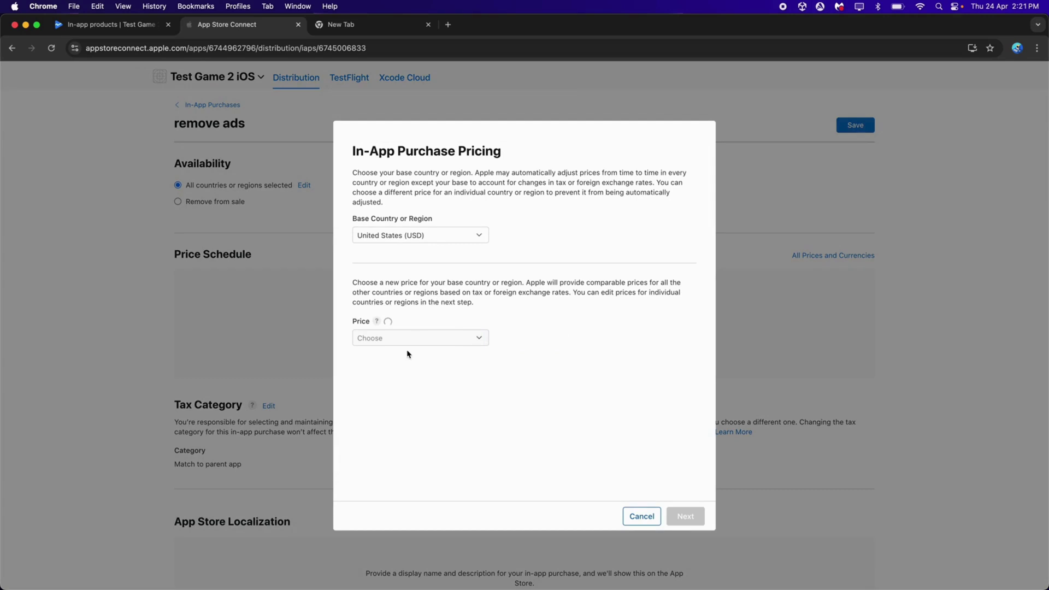
left_click(417, 235)
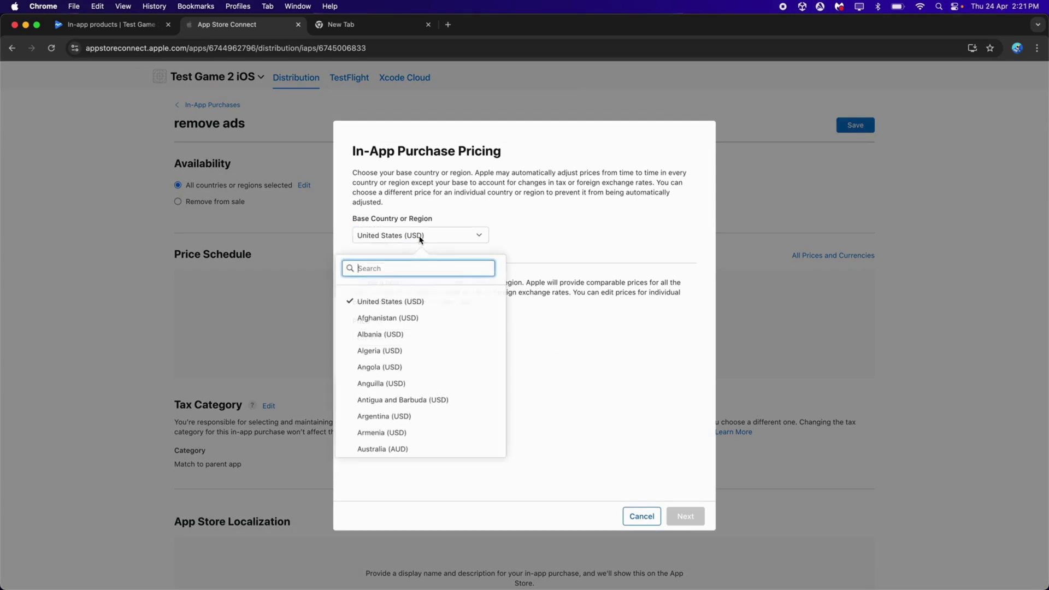
type("indi")
left_click(386, 301)
left_click(396, 338)
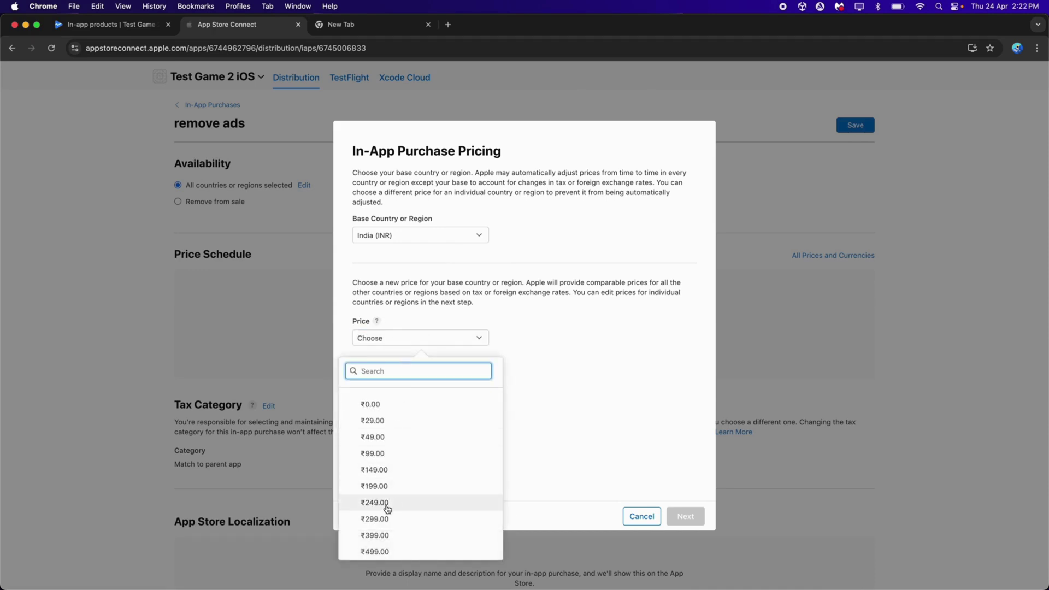
left_click(380, 470)
Switch to Google Play Console, open the Remove Ads product and set its default price to 149.00 INR.
left_click(112, 24)
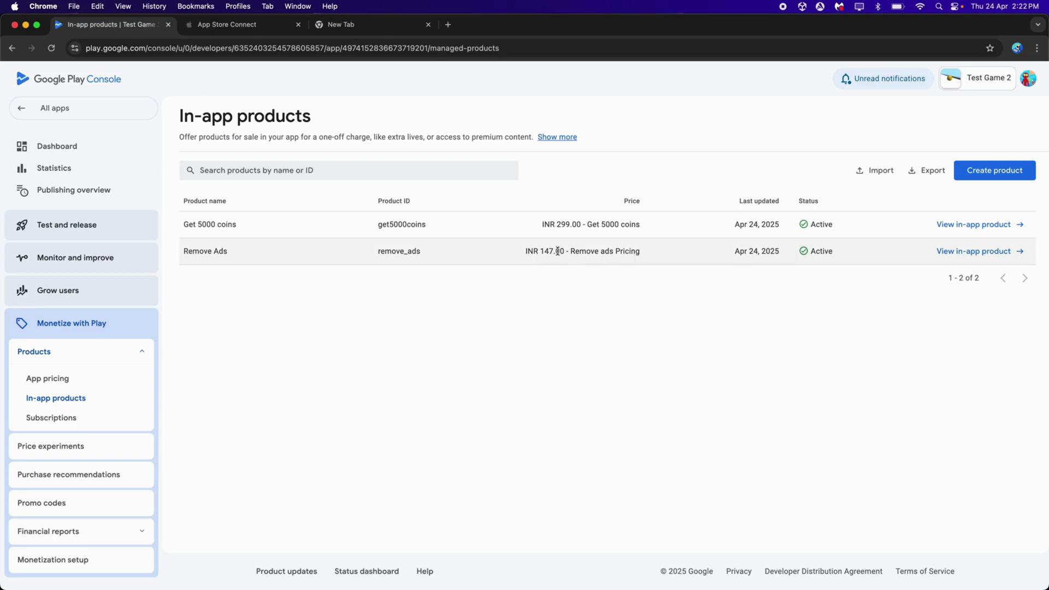
left_click(979, 252)
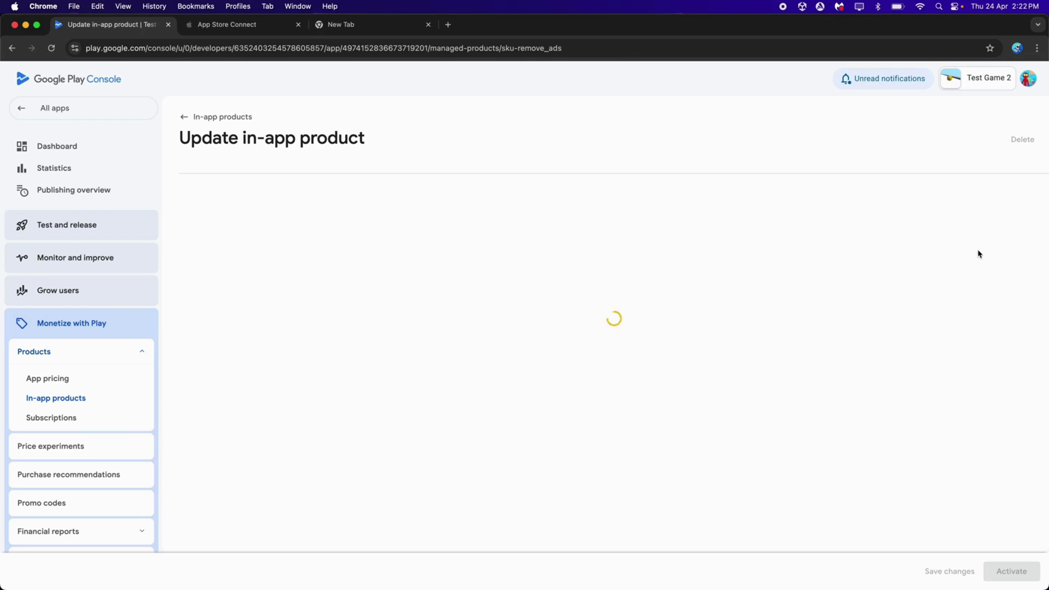
scroll(881, 233, "down", 4)
left_click(469, 244)
left_click(608, 377)
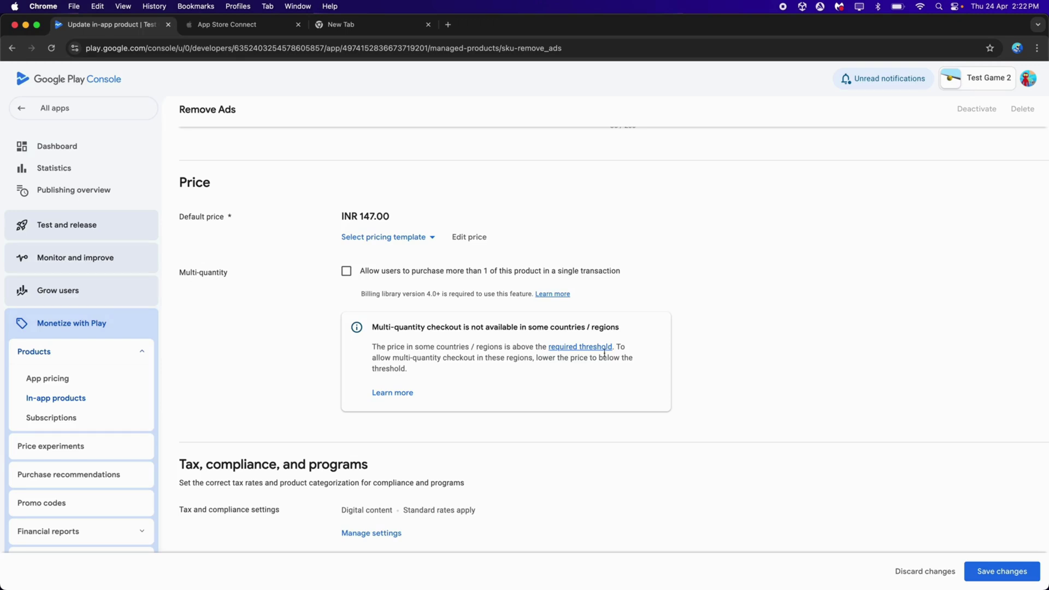
left_click(458, 237)
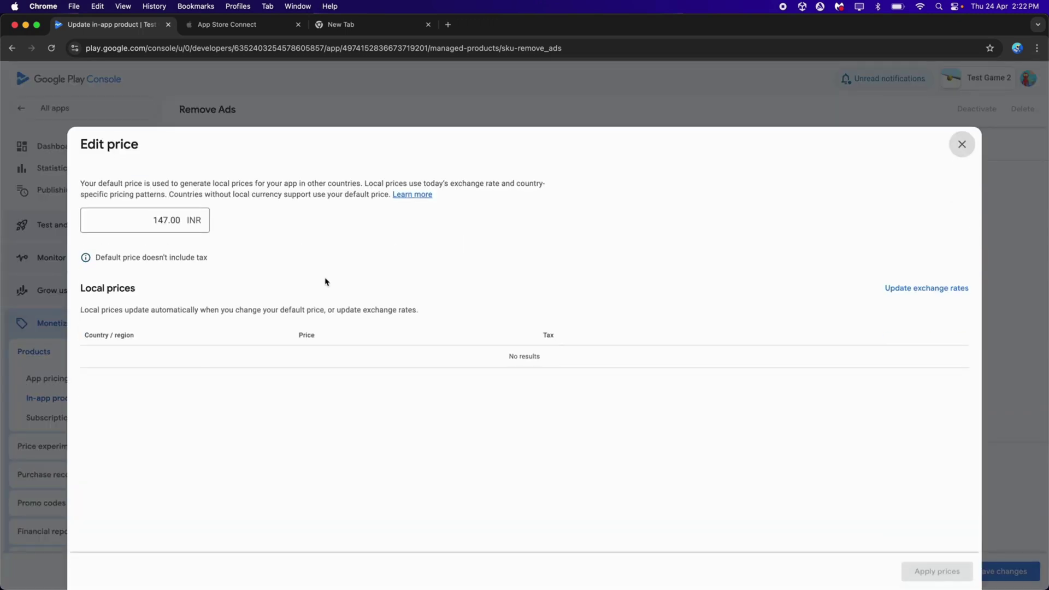
left_click(167, 222)
key("BackSpace")
type("9")
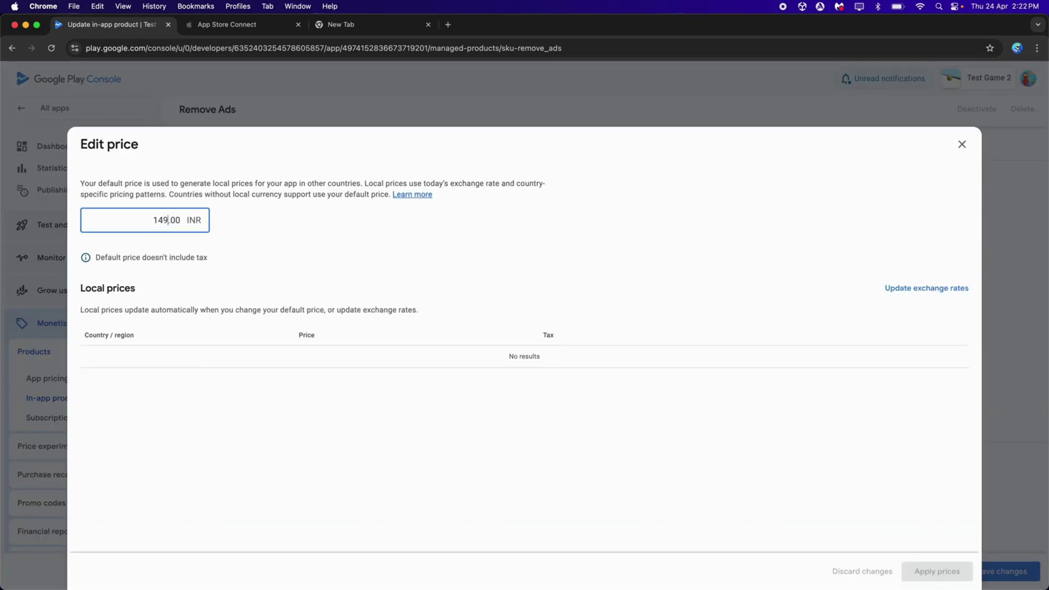
Compare with the App Store Connect price, then apply the new Remove Ads price in Google Play Console and save the product.
left_click(286, 31)
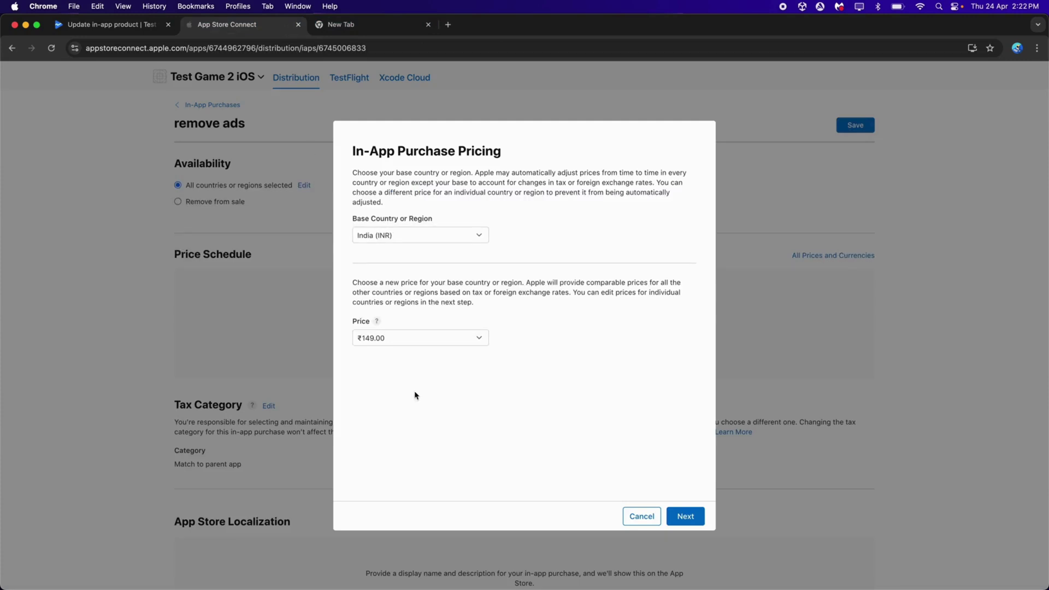
left_click(109, 24)
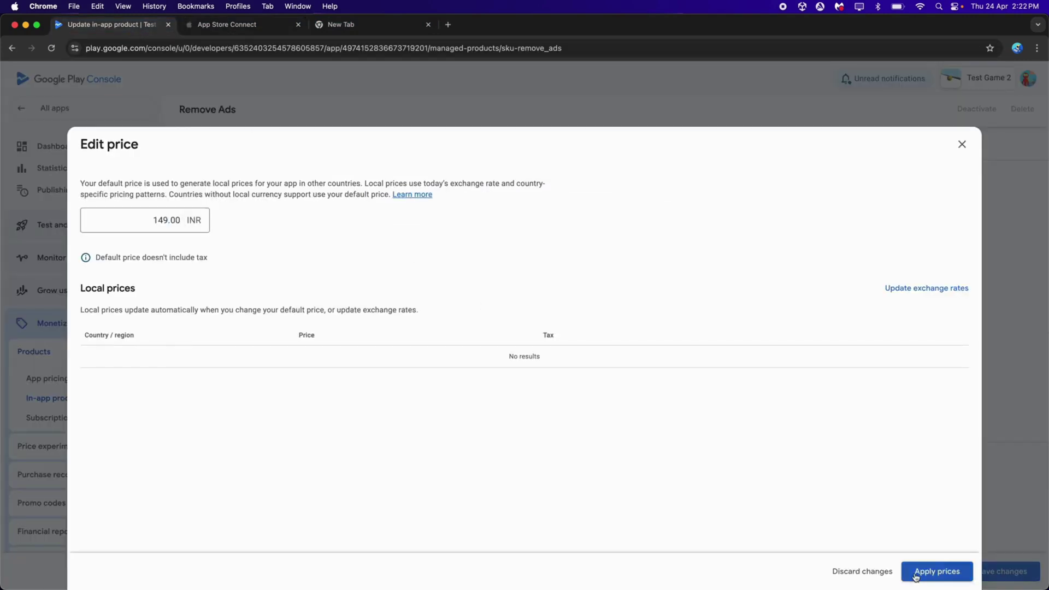
left_click(931, 571)
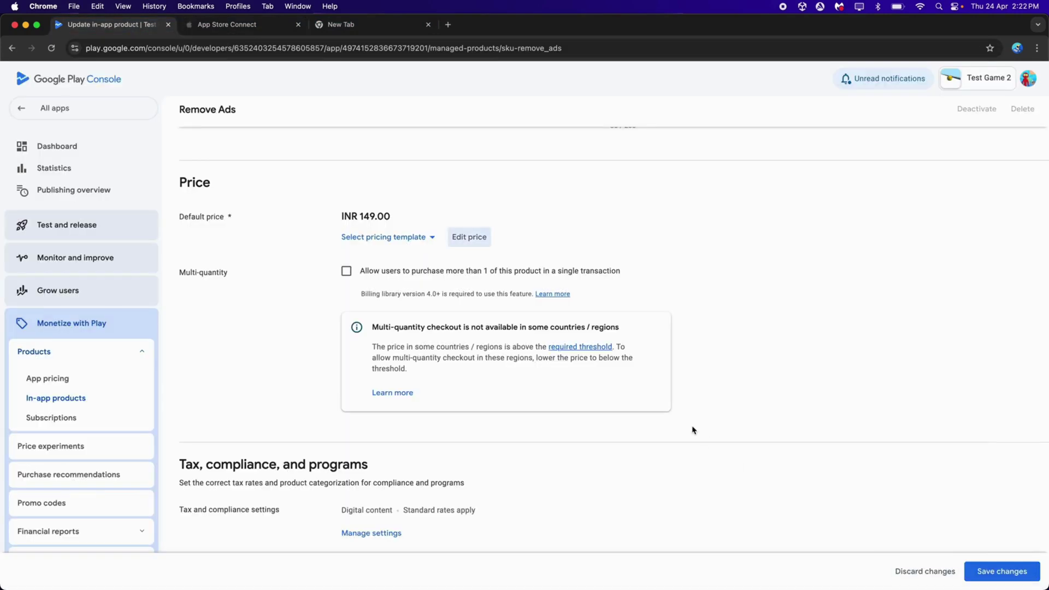
left_click(1001, 571)
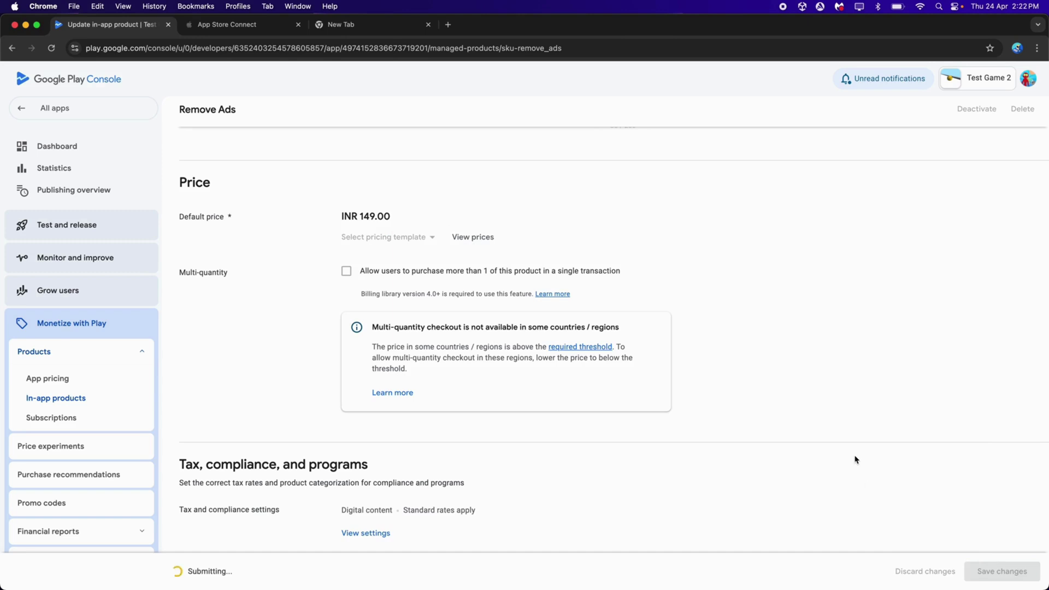
Switch back to App Store Connect and confirm the remove ads pricing, keeping the comparable prices for all other countries.
left_click(233, 31)
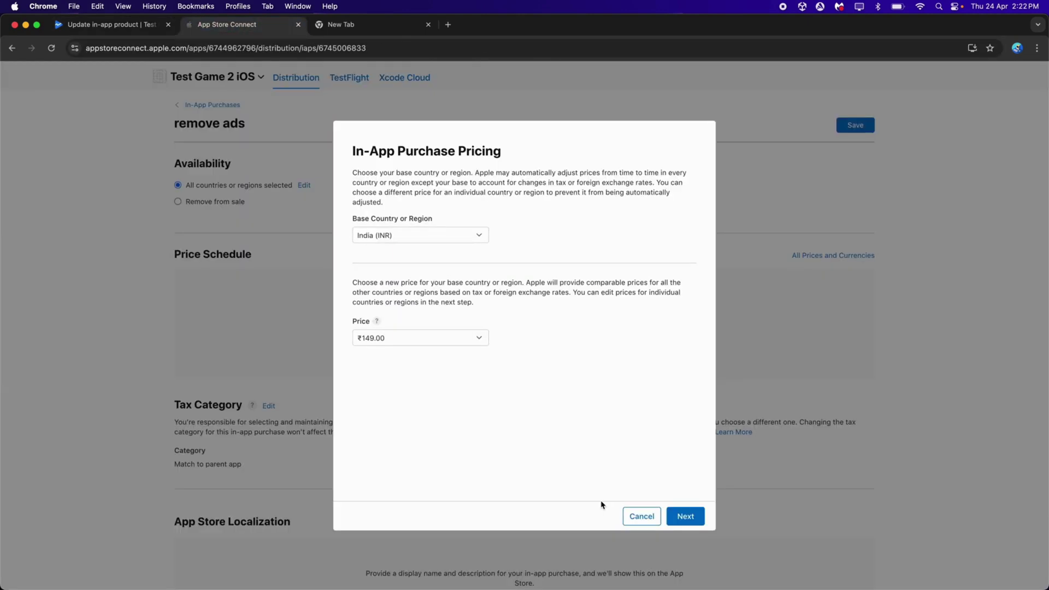
left_click(678, 515)
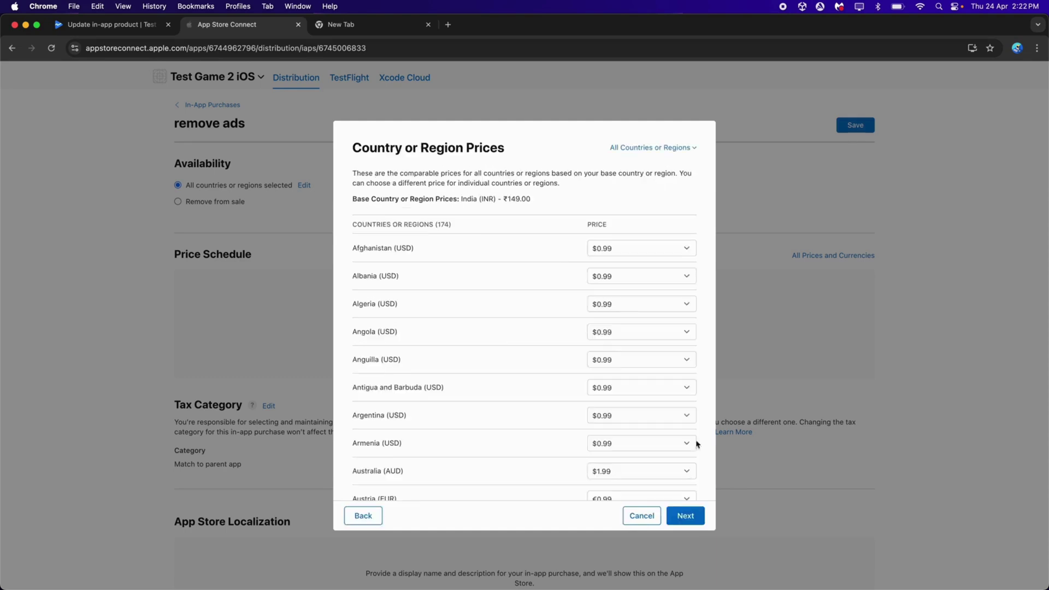
left_click(683, 517)
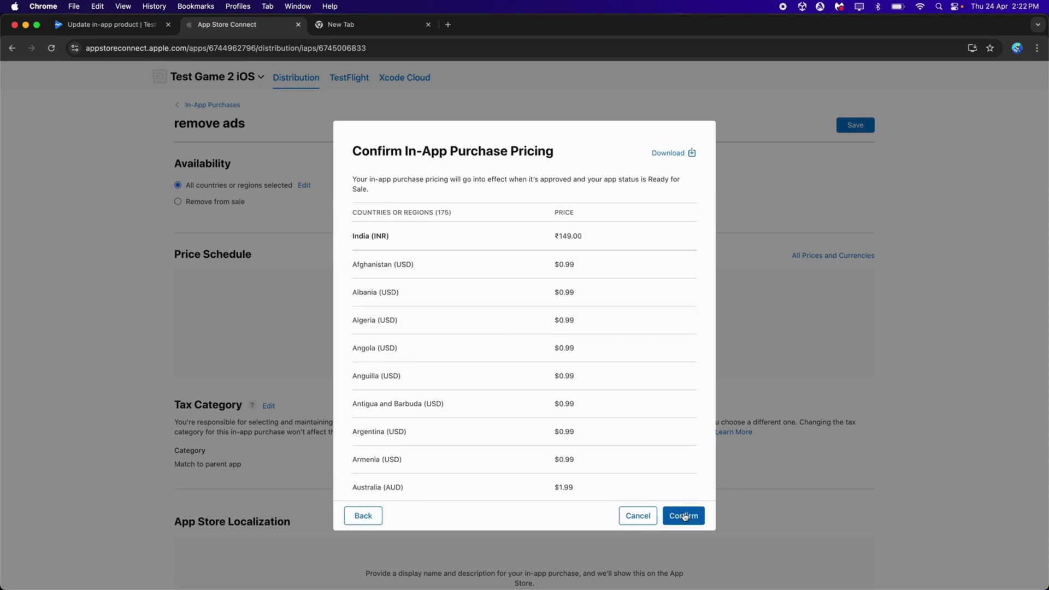
left_click(685, 516)
Add an English (U.S.) localization with display name "Test Non Consumable" and description "Remove Ads".
scroll(737, 404, "down", 4)
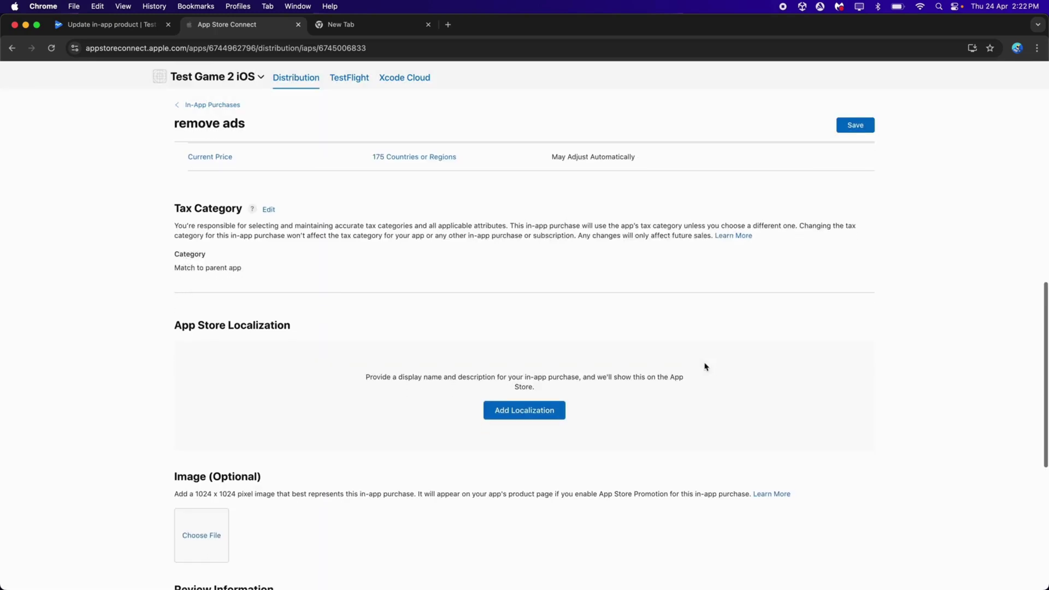
left_click(534, 411)
left_click(412, 328)
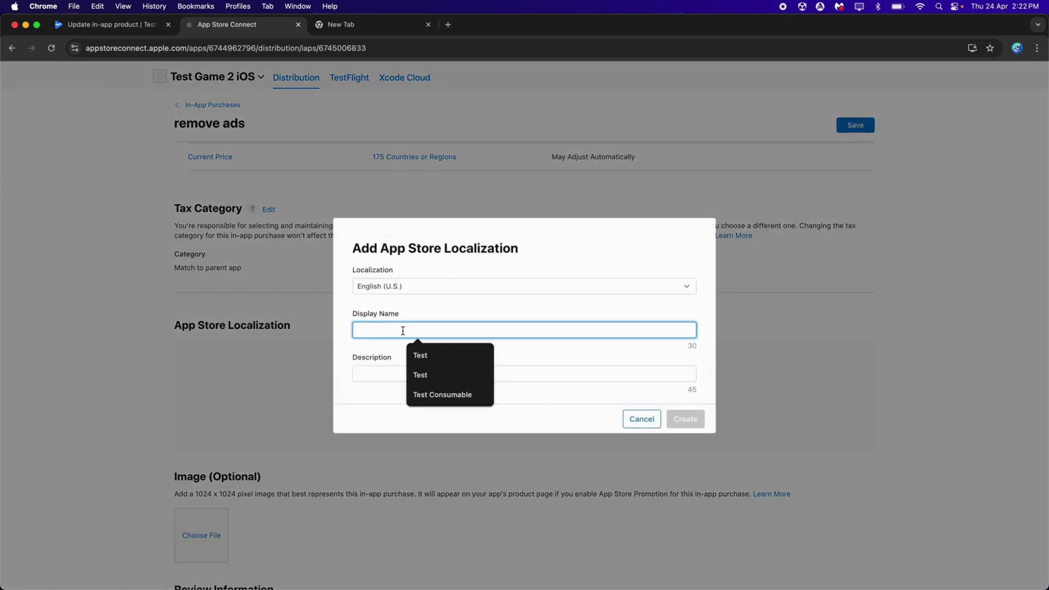
type("Test No")
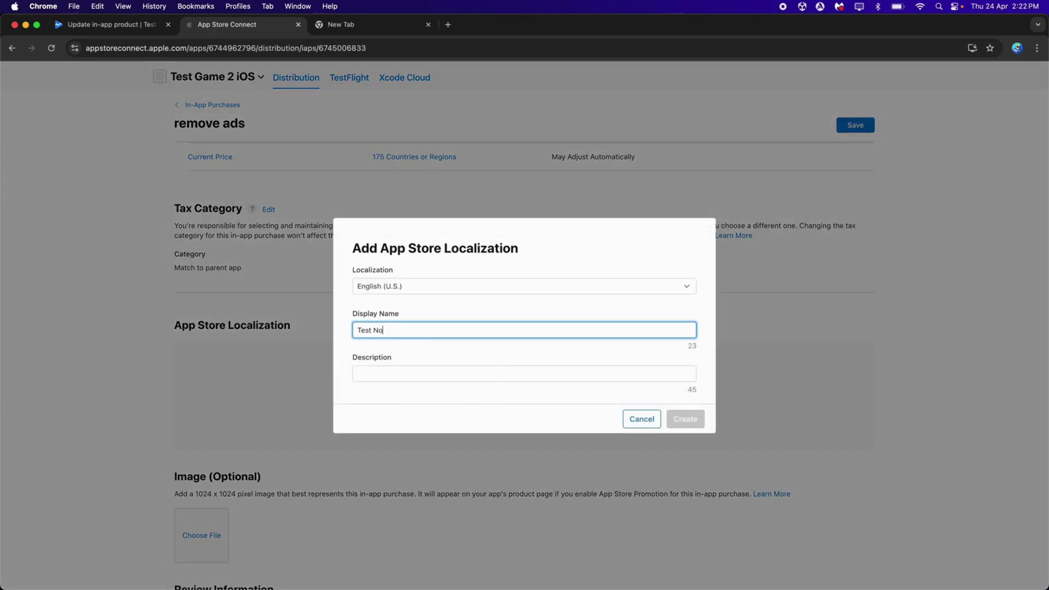
type("n Consumable")
left_click(404, 373)
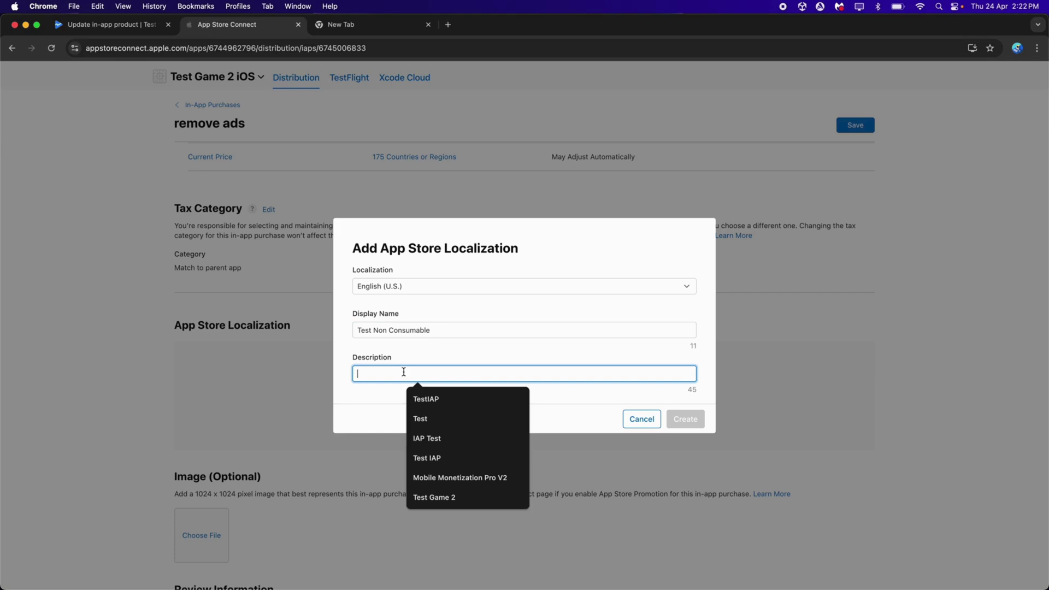
type("Remo")
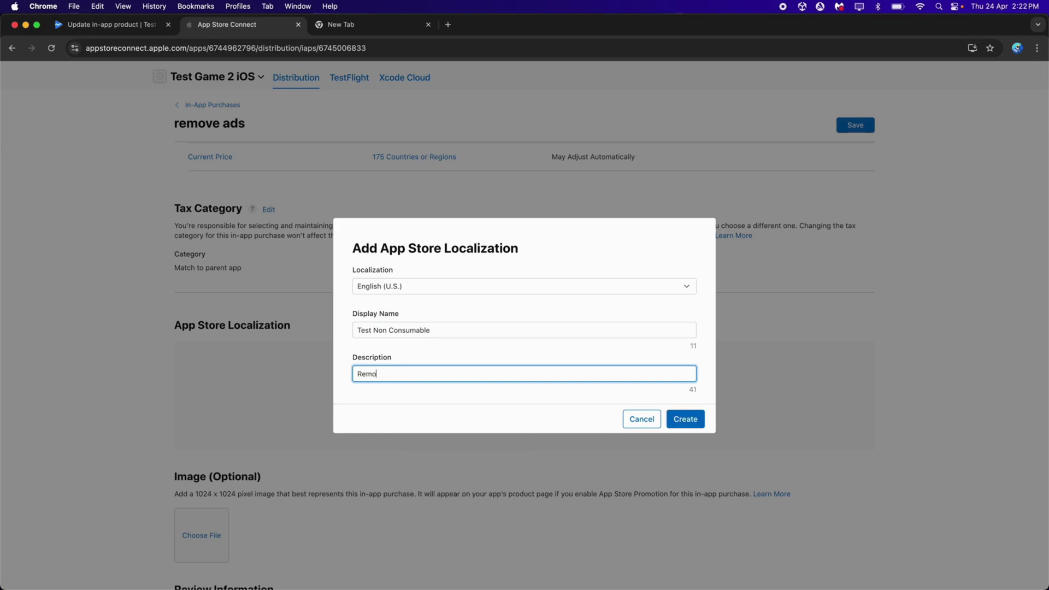
type("ve Ads")
left_click(689, 418)
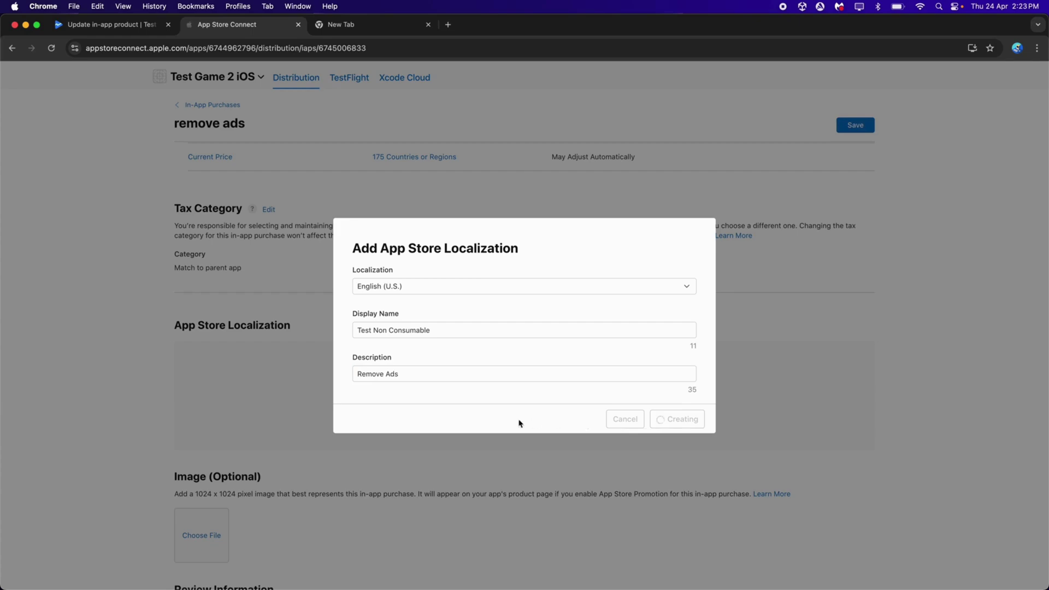
Upload IAP.png from the Finder's Test Game 2 folder as the remove ads purchase's review screenshot.
scroll(502, 409, "down", 5)
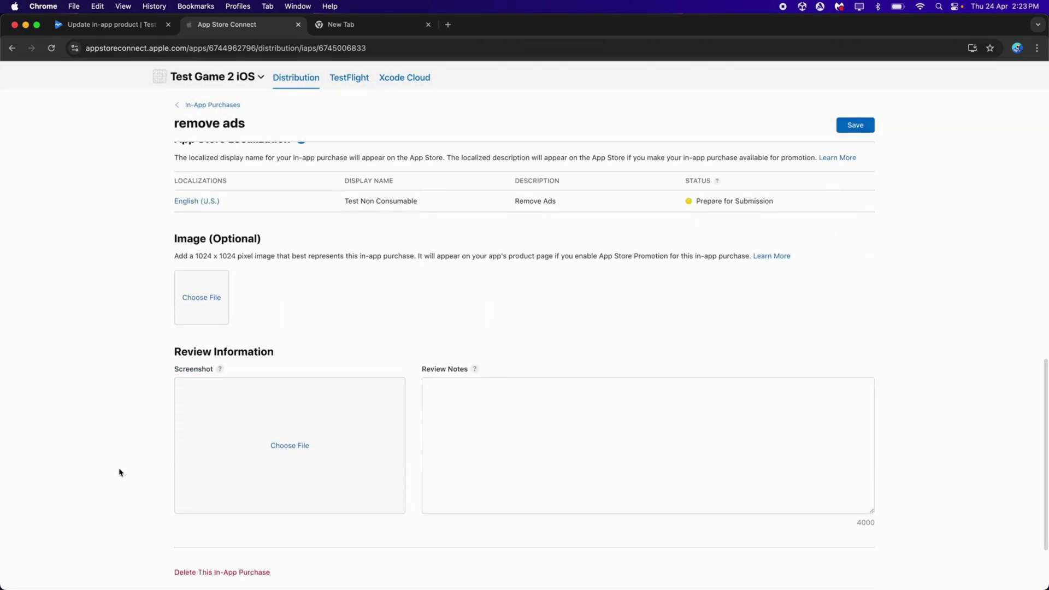
left_click(80, 564)
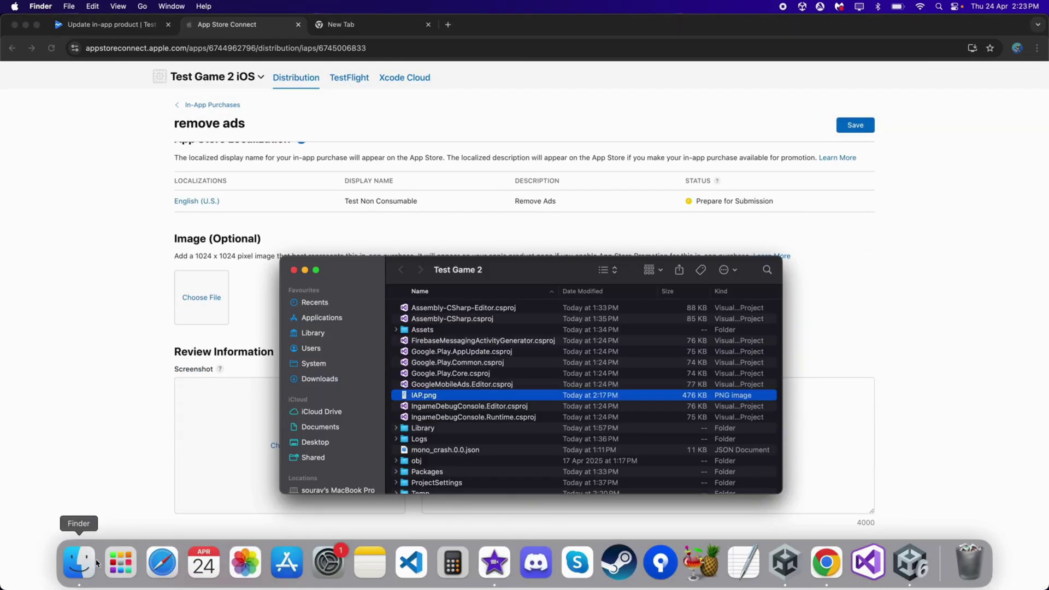
left_click_drag(448, 397, 239, 430)
Enter the remove ads review notes as "The button is located on the center right." and save the purchase.
left_click(556, 407)
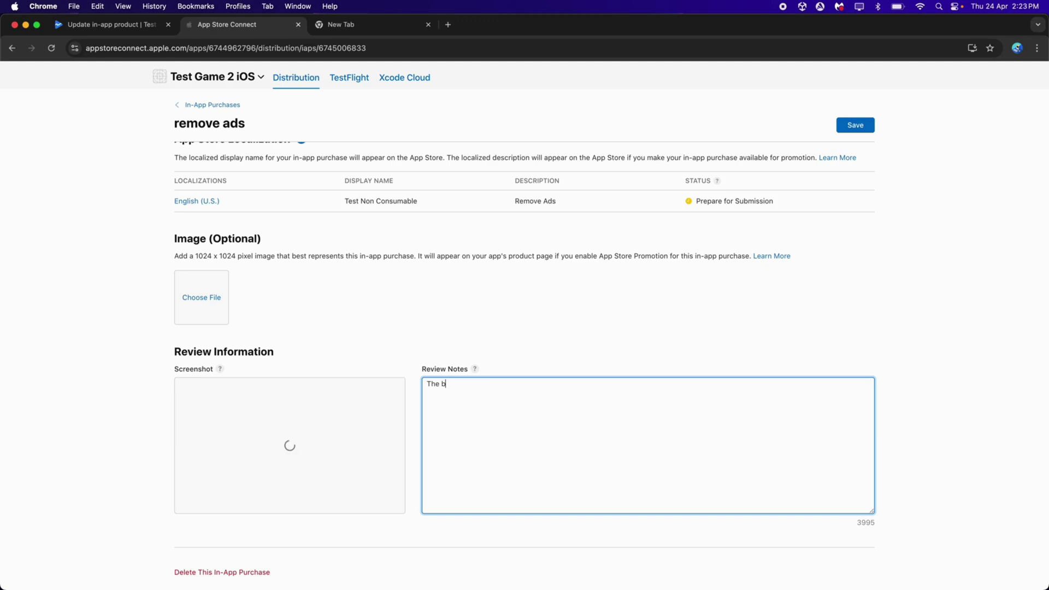
type("The button is located on the center right.")
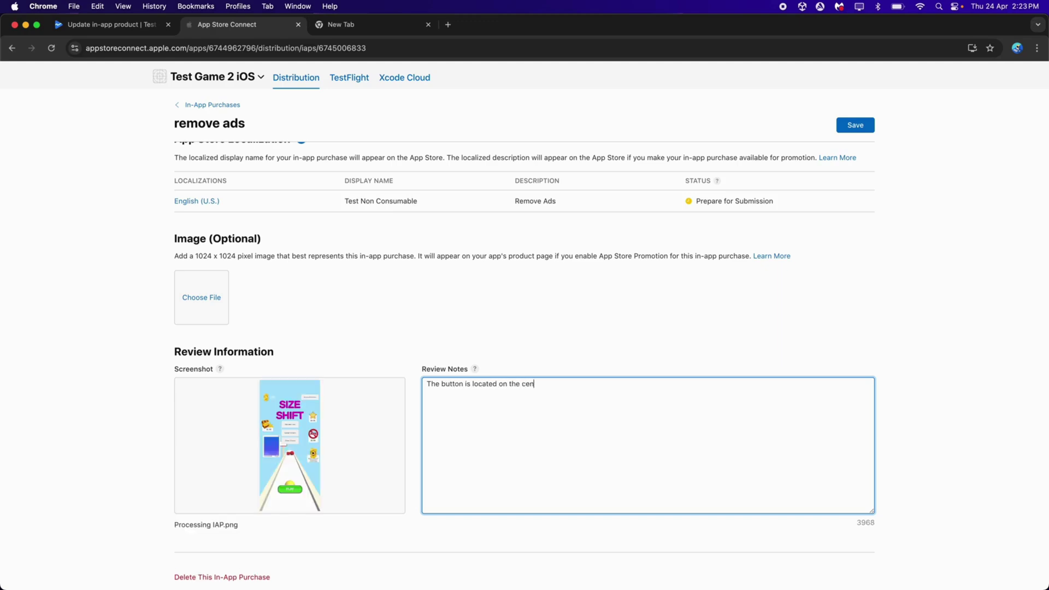
left_click(860, 126)
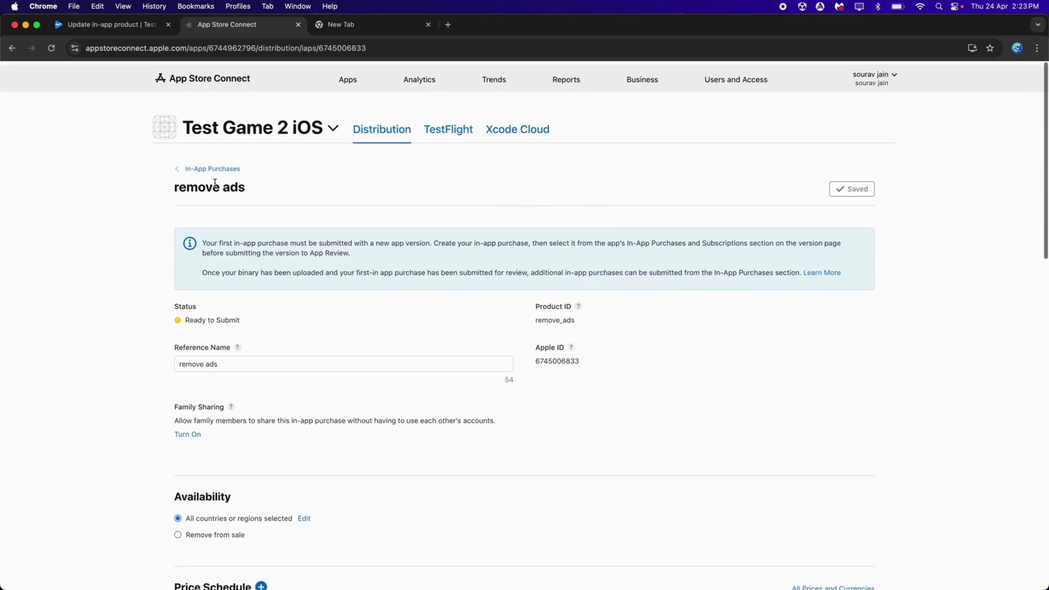
Open the subsc_new subscription in the subs_new group and make it available in all countries or regions.
left_click(228, 166)
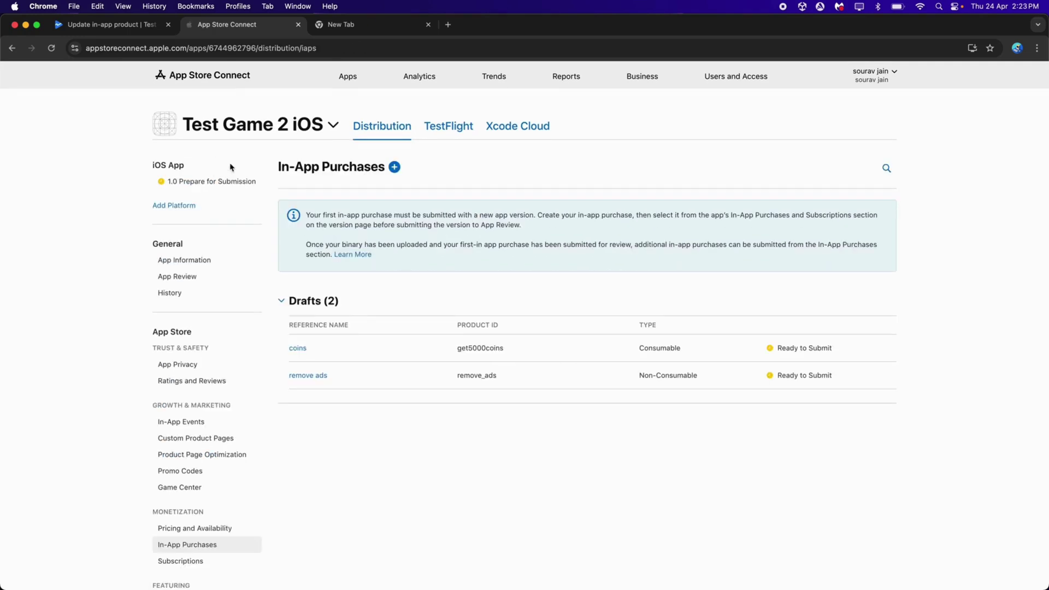
left_click(189, 562)
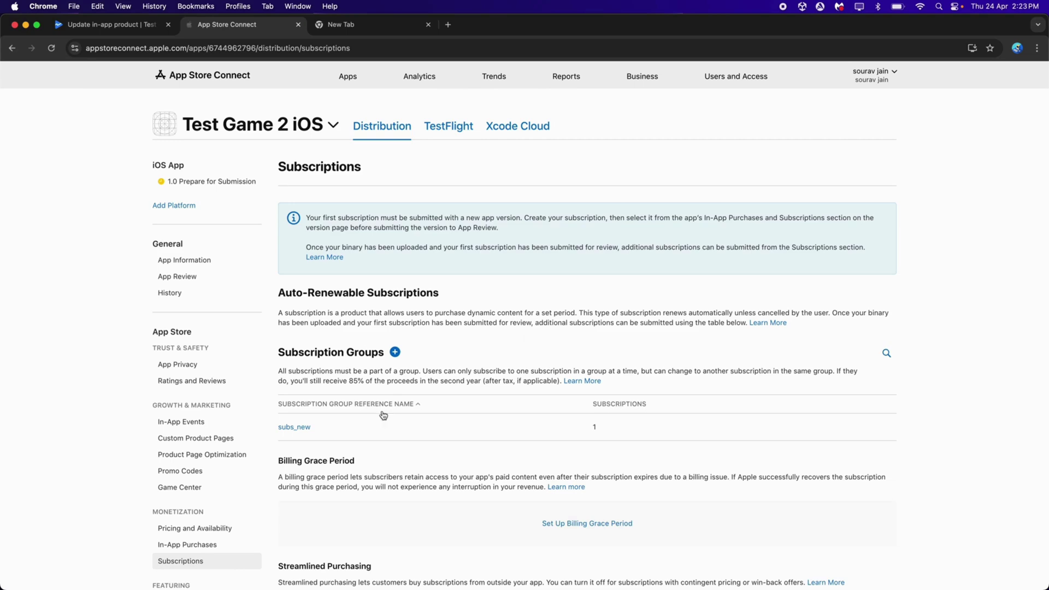
left_click(293, 427)
scroll(478, 371, "down", 4)
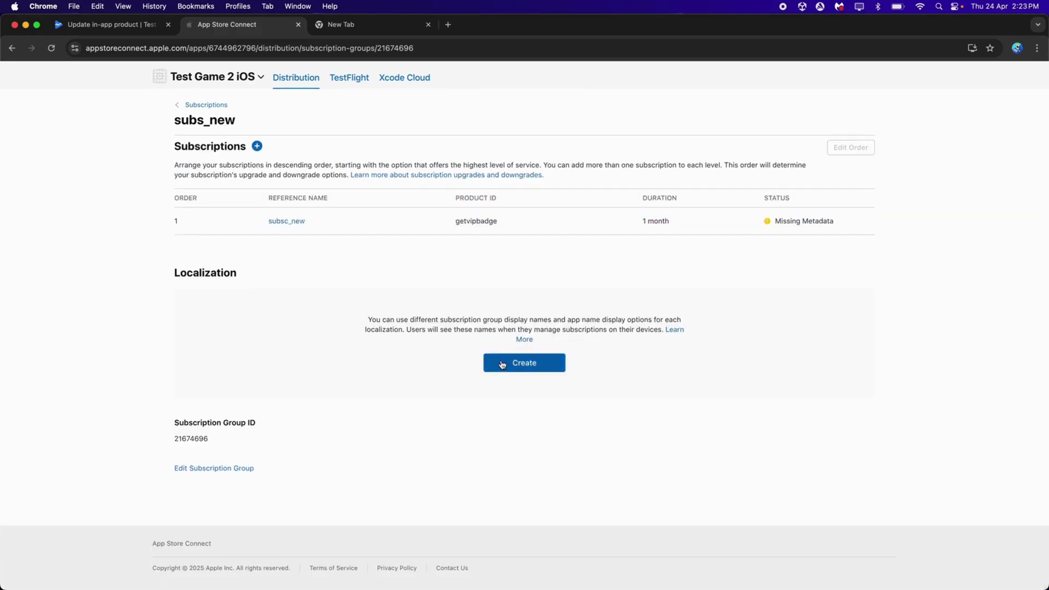
left_click(288, 276)
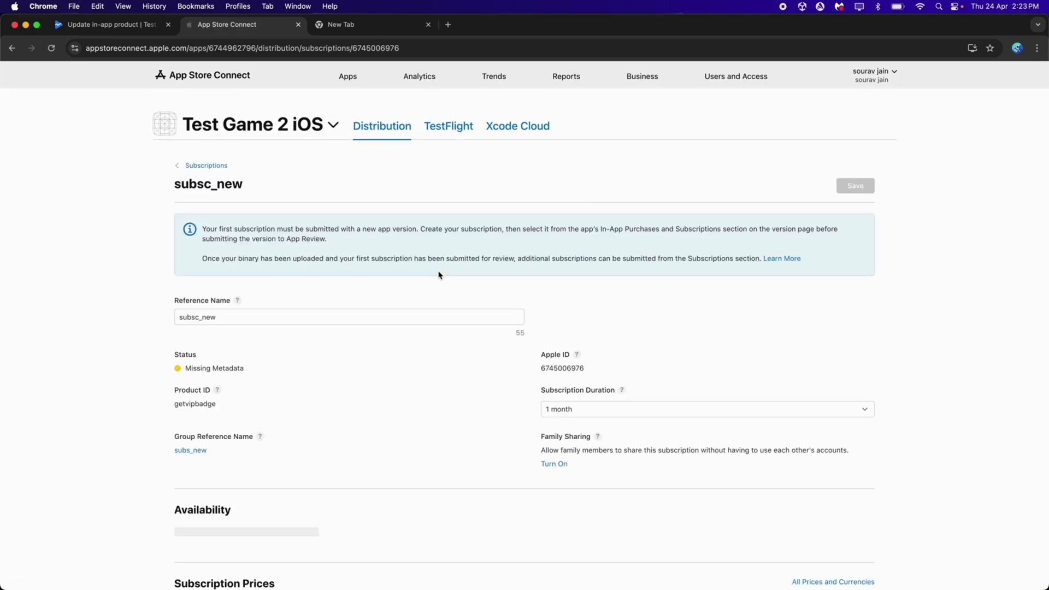
scroll(439, 274, "down", 5)
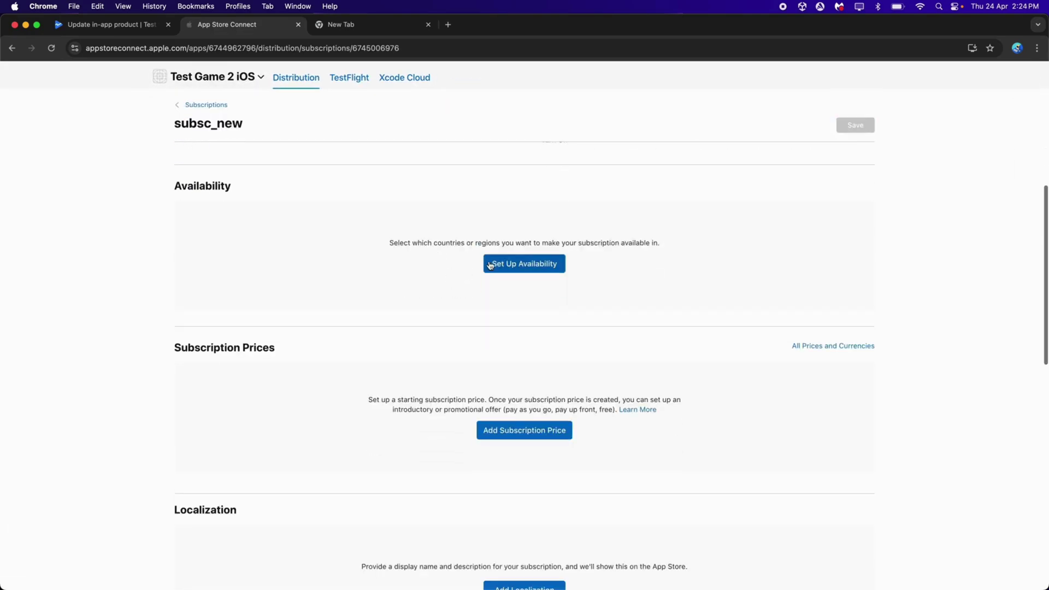
left_click(489, 265)
left_click(687, 503)
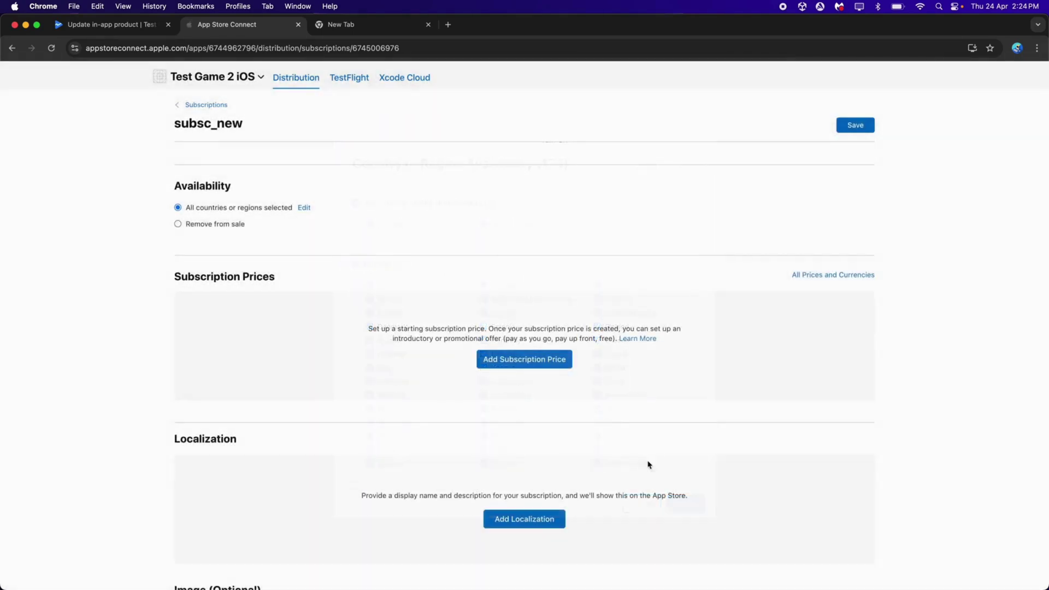
Add a United States (USD) subscription price of $4.99, keeping the automatically calculated prices for all other countries.
left_click(542, 360)
left_click(532, 353)
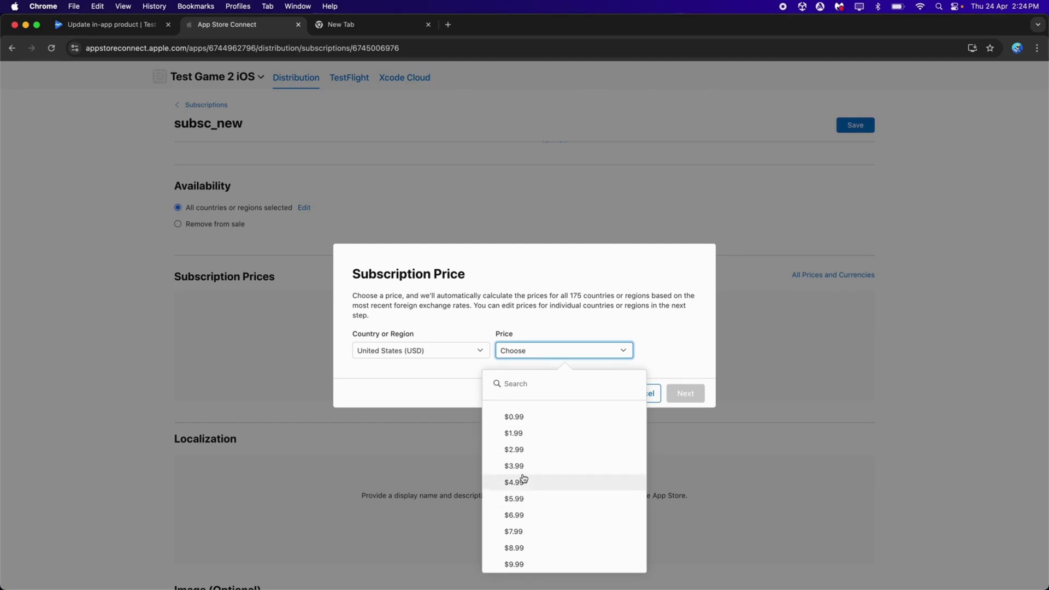
left_click(535, 483)
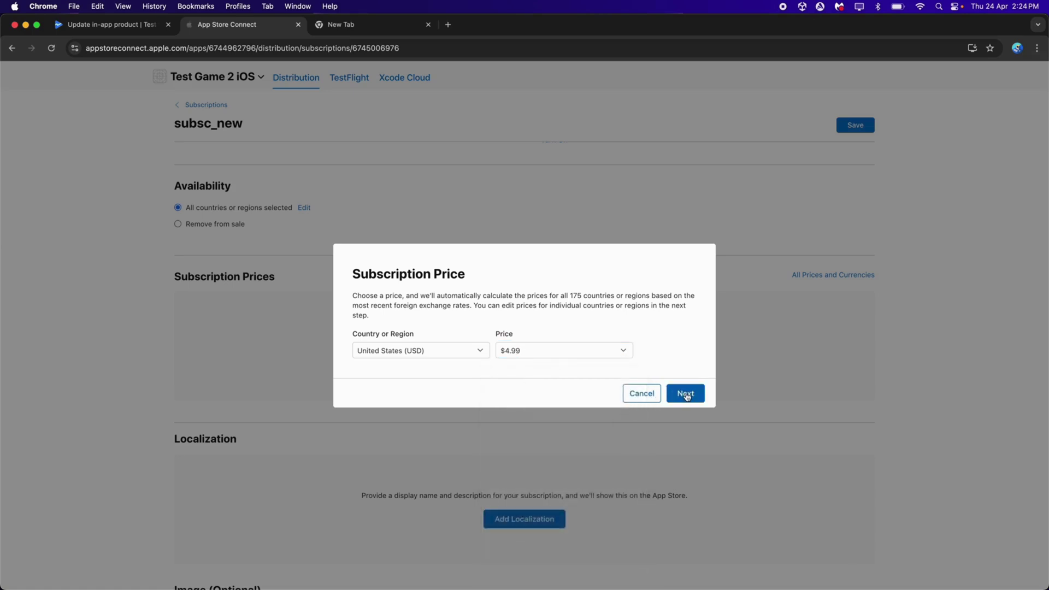
left_click(686, 394)
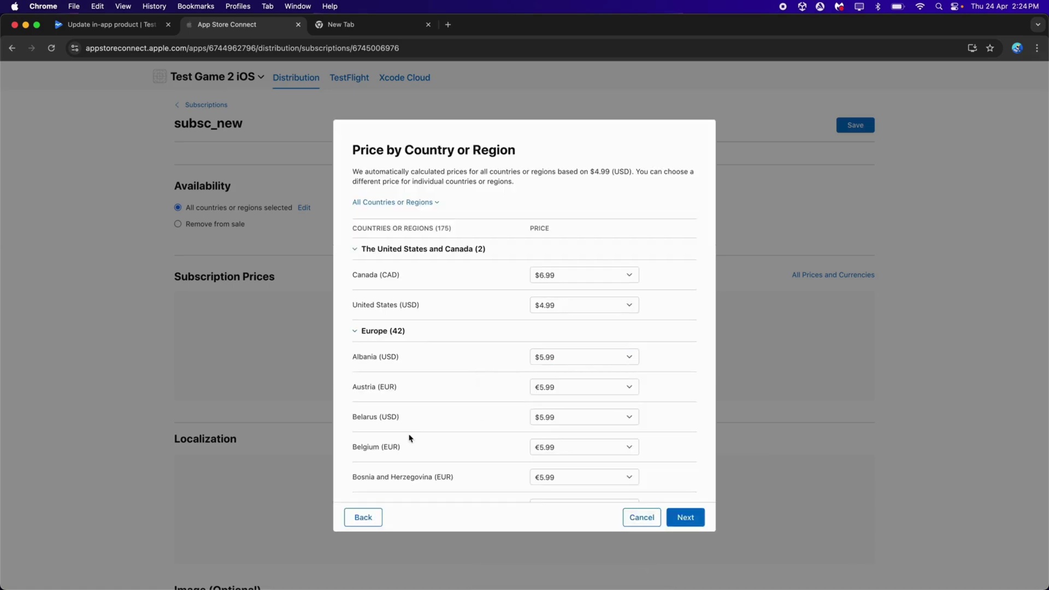
left_click(683, 520)
left_click(683, 519)
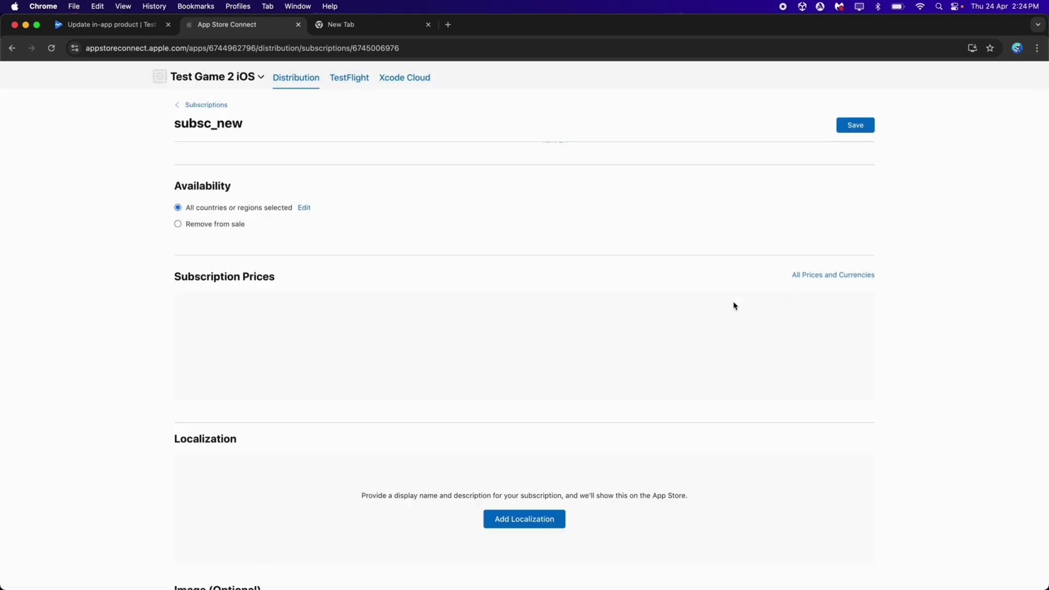
Add an English (U.S.) localization to the subscription with display name "Test Subscription" and description "Vip Badge".
left_click(487, 363)
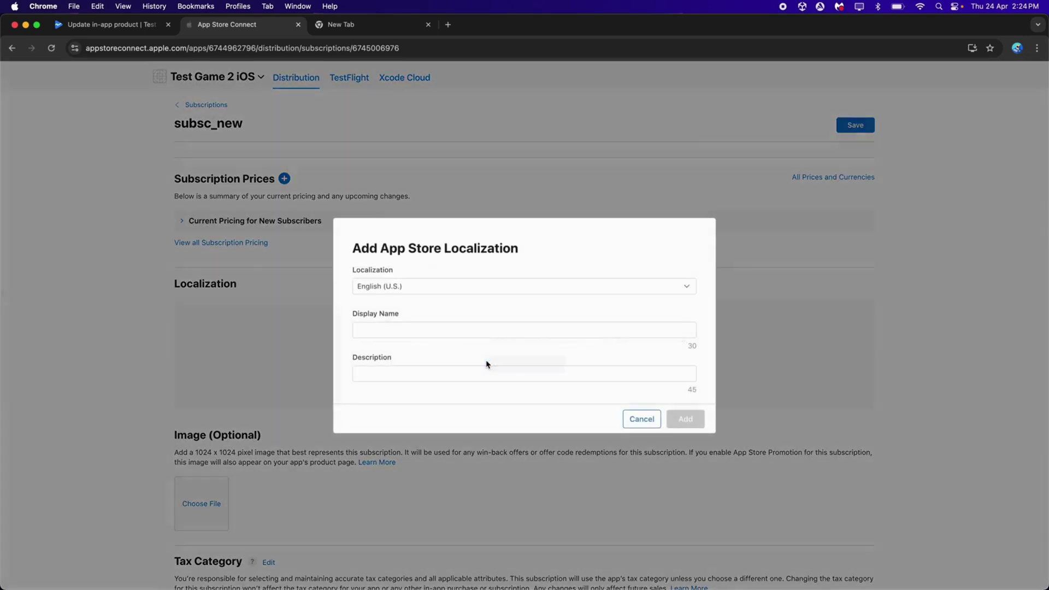
left_click(400, 328)
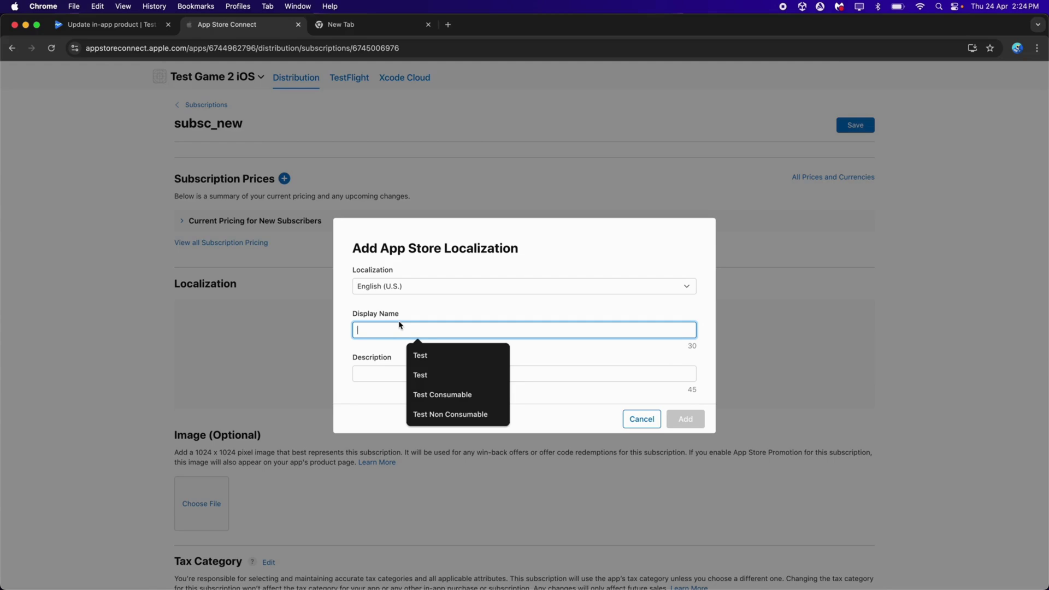
type("Test Subscription")
left_click(392, 375)
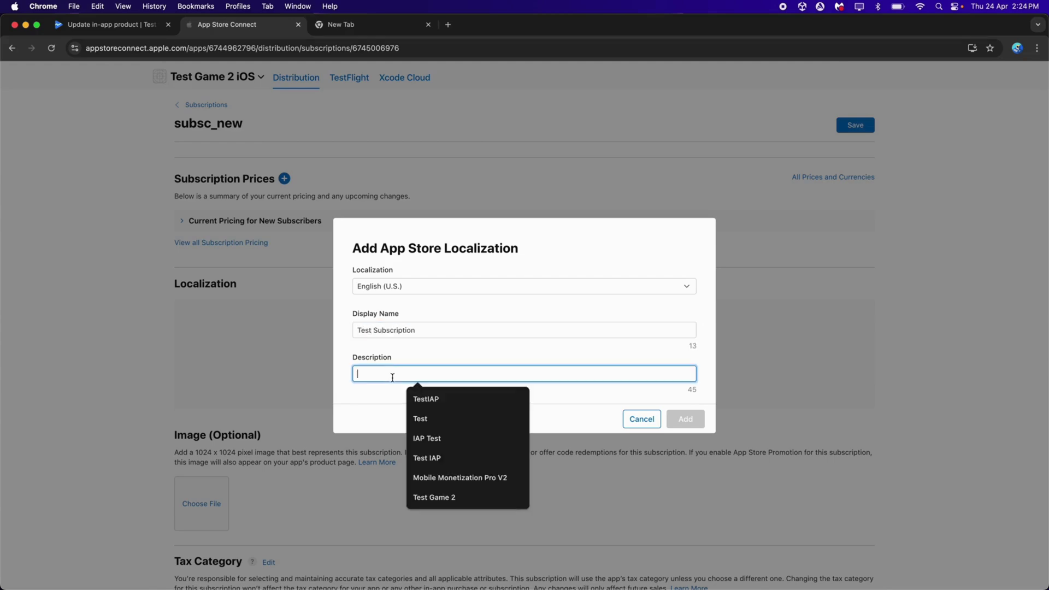
type("Vip Badge")
left_click(689, 417)
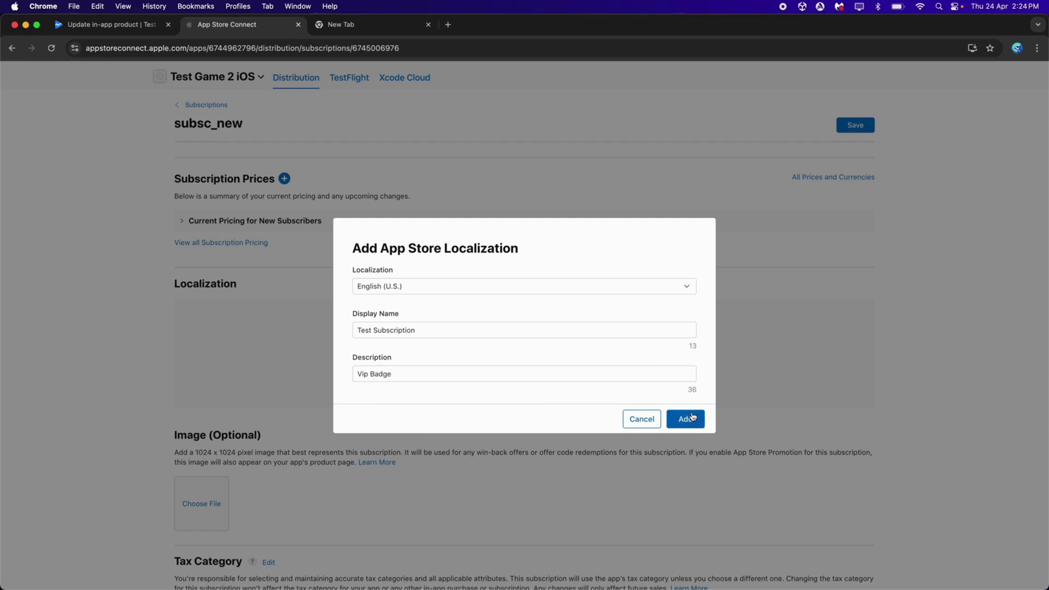
Upload IAP.png from the Finder's Test Game 2 folder as the subscription's review screenshot.
scroll(395, 398, "down", 6)
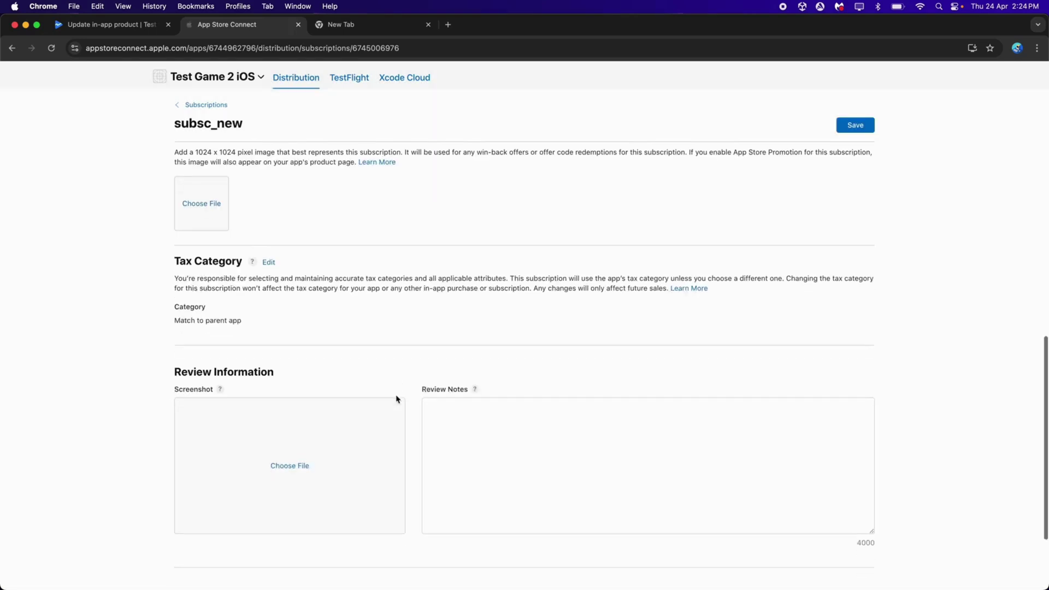
left_click(96, 575)
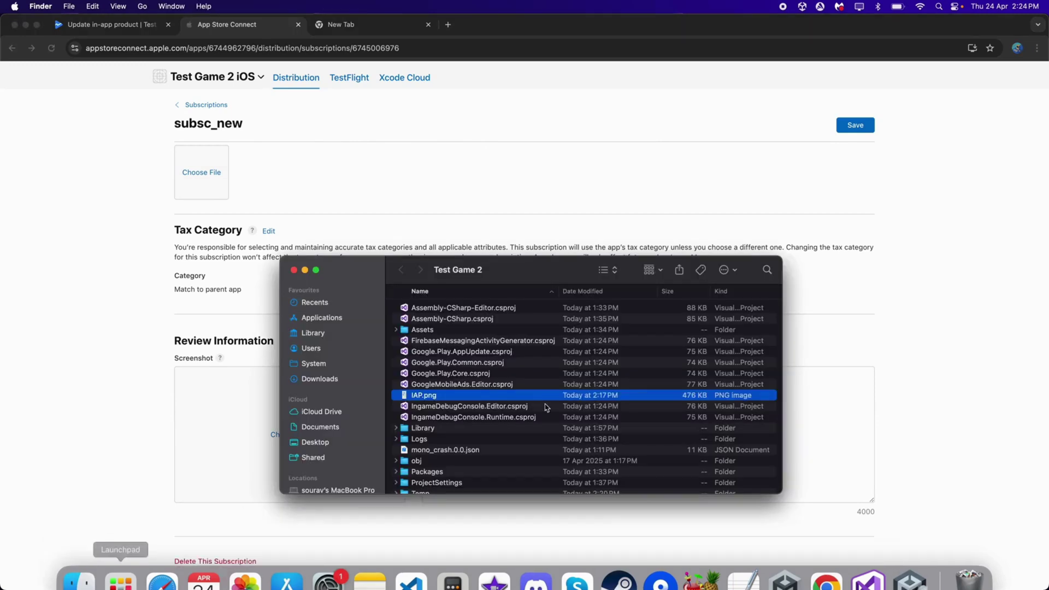
left_click_drag(481, 396, 257, 410)
Enter the subscription's review notes as "The button is located in the top center right." and save the subscription.
left_click(506, 401)
type("The b")
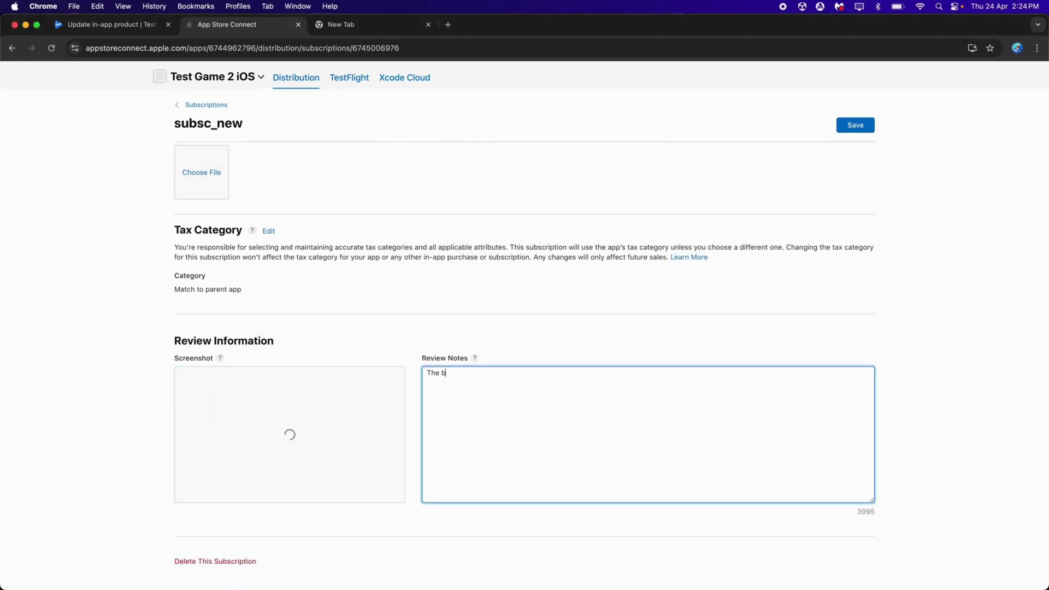
type("on is located in the top center right.")
left_click(886, 289)
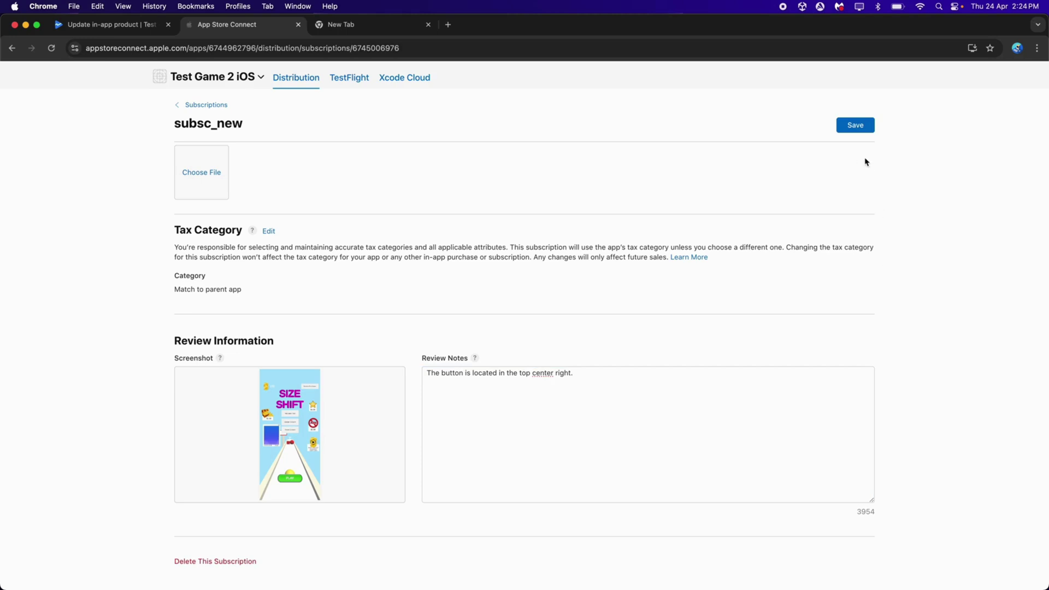
left_click(855, 123)
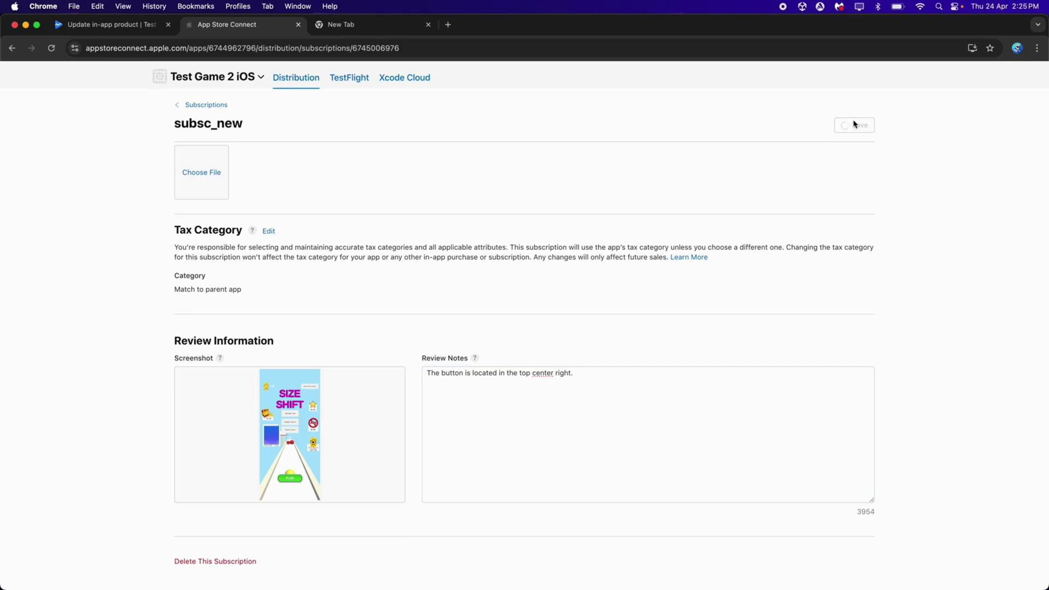
Check the subscription group's status and compare it with the in-app purchases list.
left_click(191, 166)
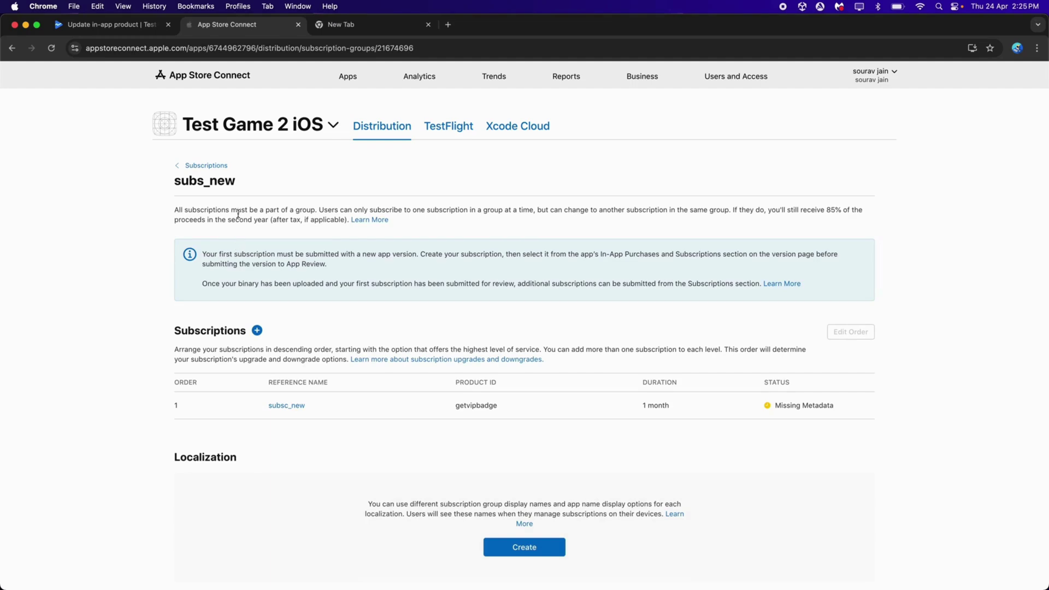
left_click(217, 166)
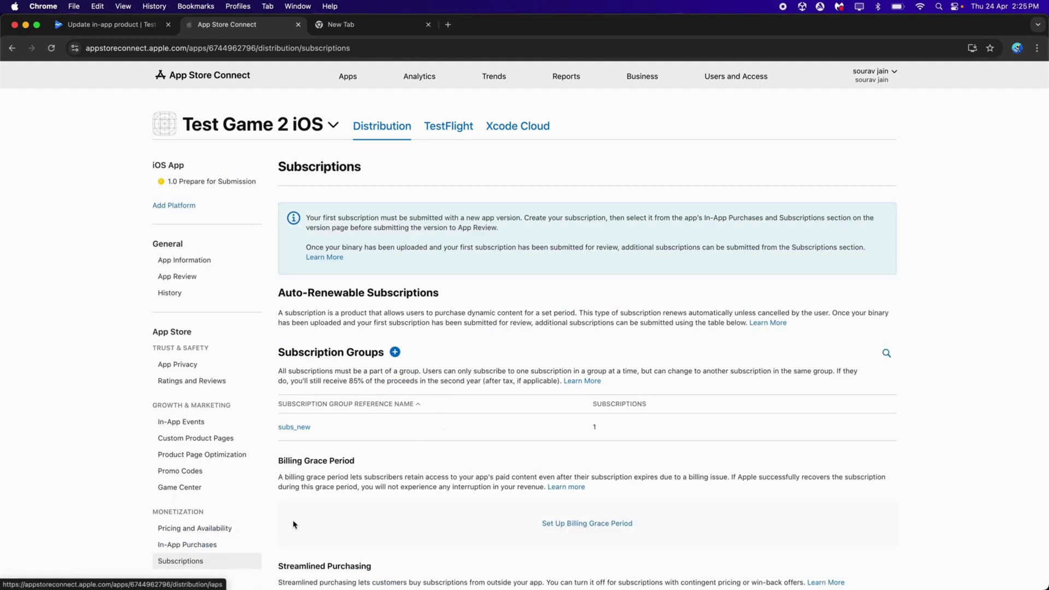
scroll(304, 517, "down", 3)
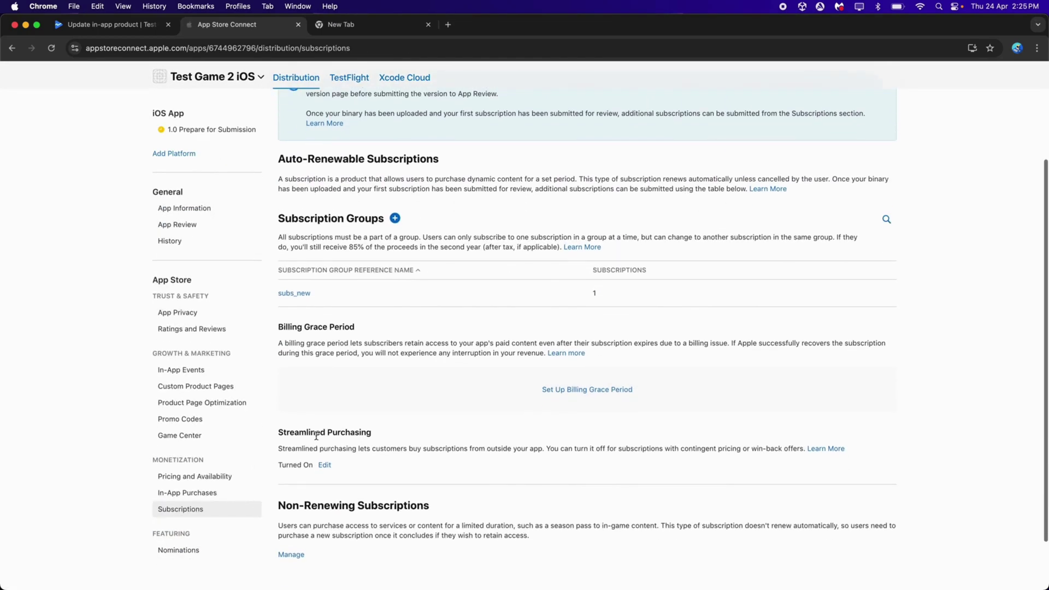
scroll(224, 470, "up", 3)
left_click(197, 547)
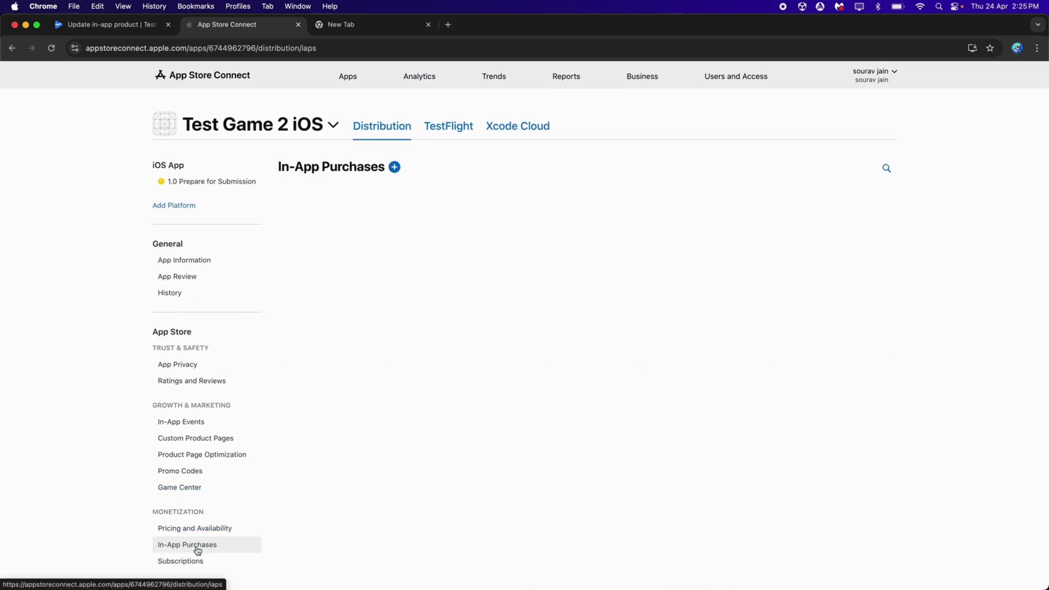
scroll(328, 442, "down", 1)
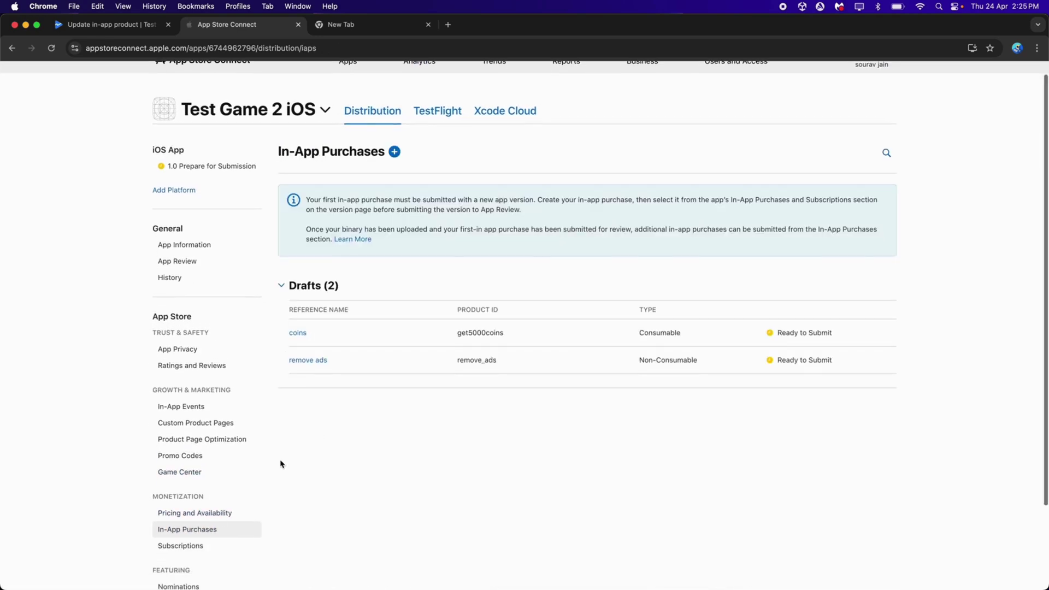
left_click(192, 544)
scroll(339, 437, "up", 1)
Create an English (U.S.) localization for the subs_new group with display name "test subscription", using the app name.
left_click(304, 428)
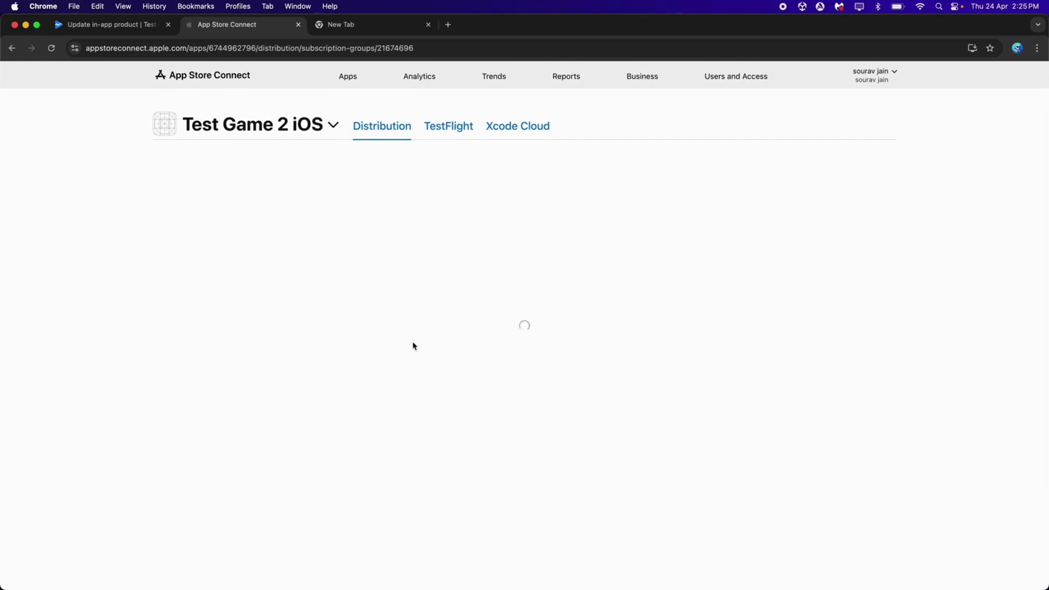
left_click(548, 364)
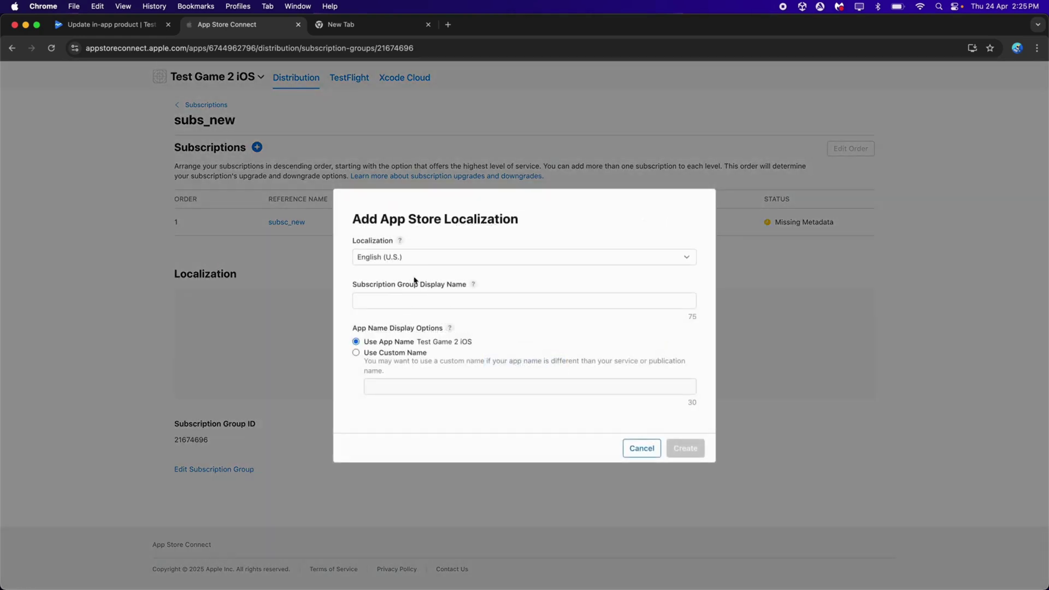
left_click(448, 298)
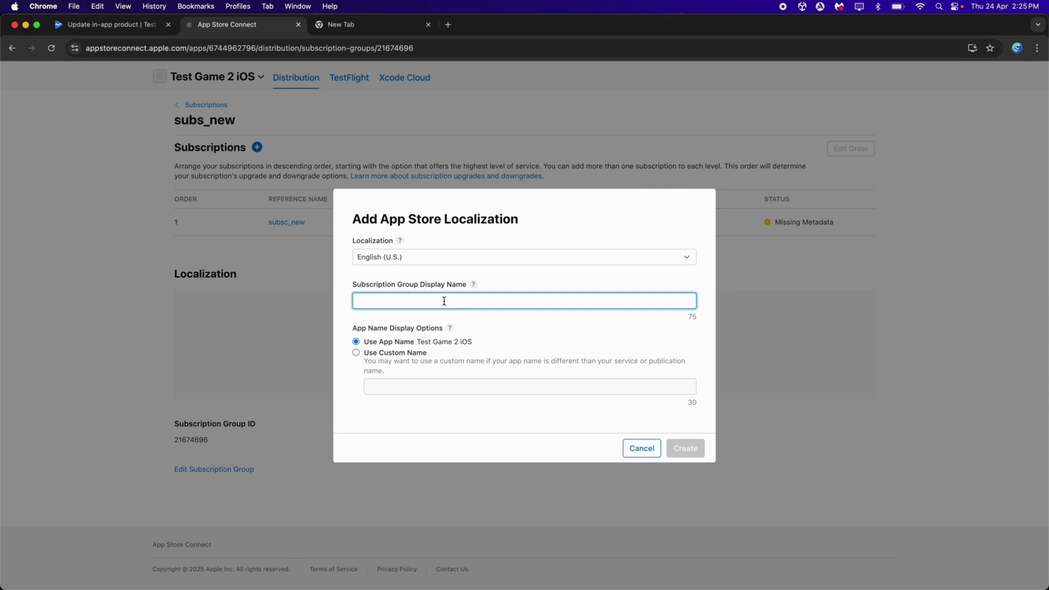
type("subscription")
key("super+Left")
type("test")
left_click(420, 417)
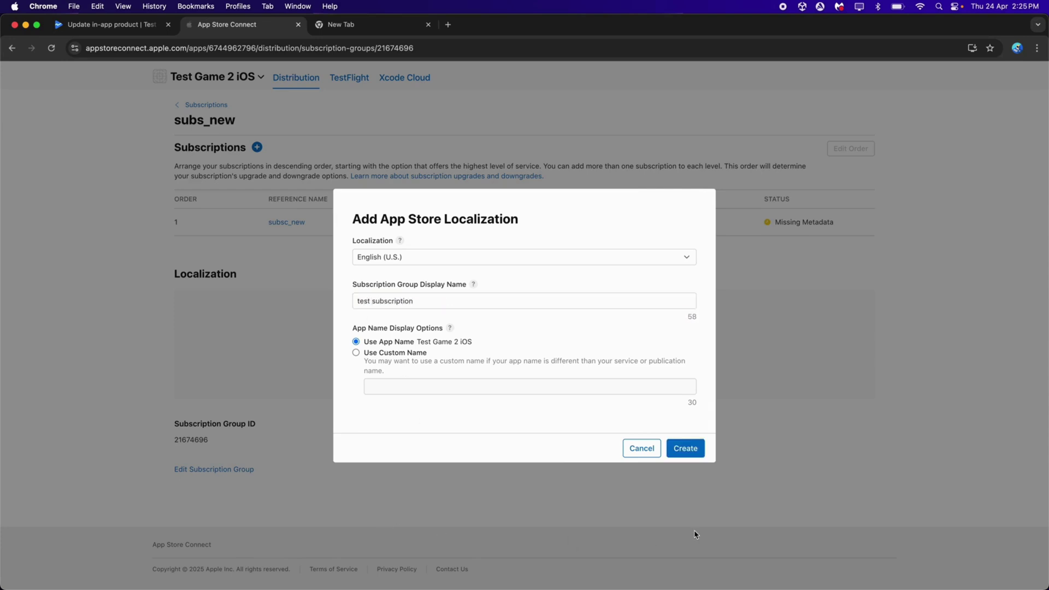
left_click(688, 446)
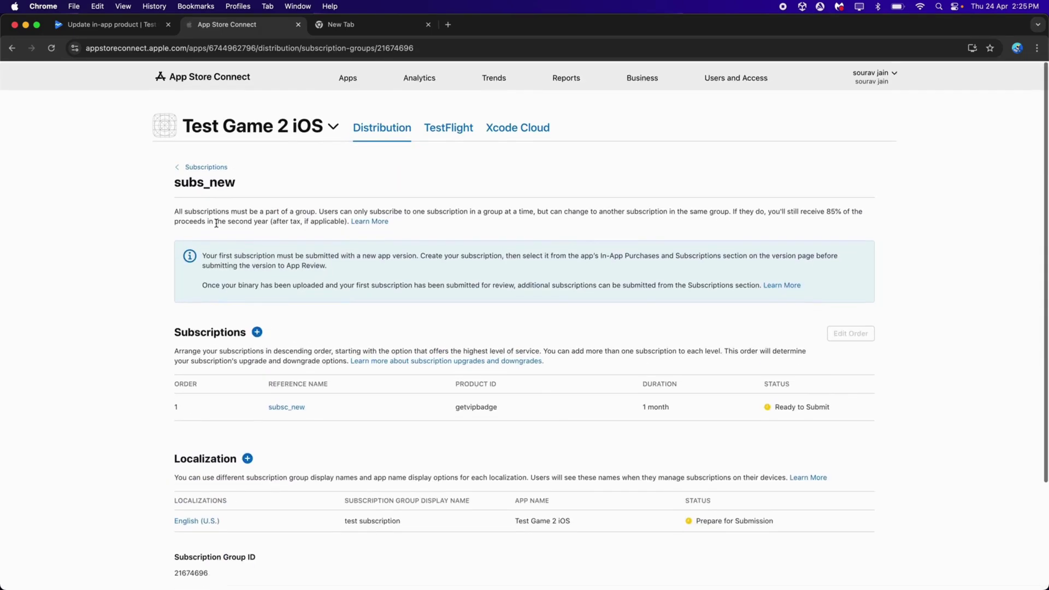
Review the in-app purchase lists in App Store Connect and Google Play Console, and switch to the Unity editor.
left_click(206, 166)
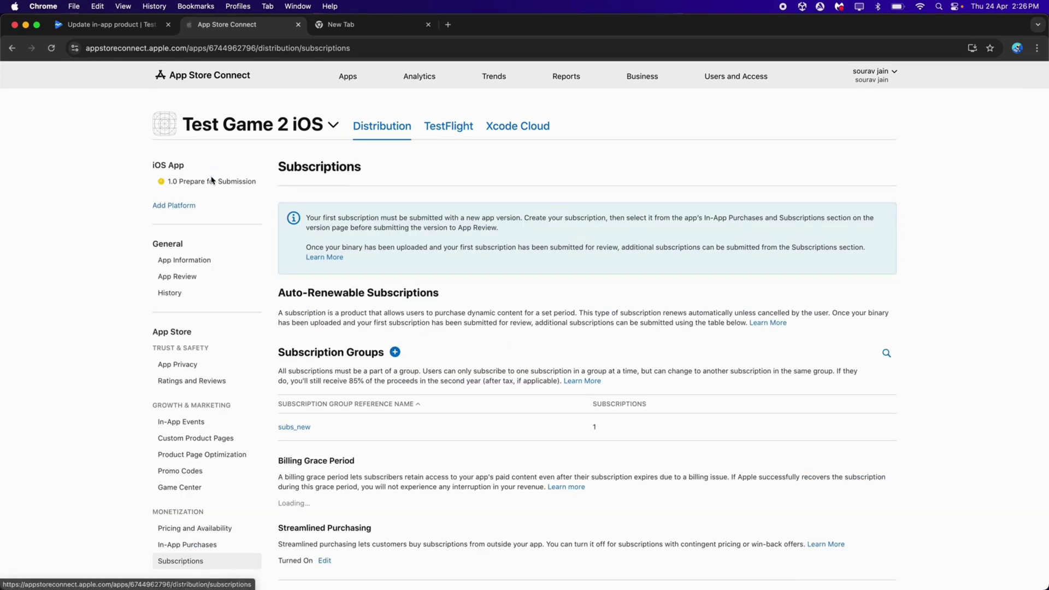
left_click(192, 544)
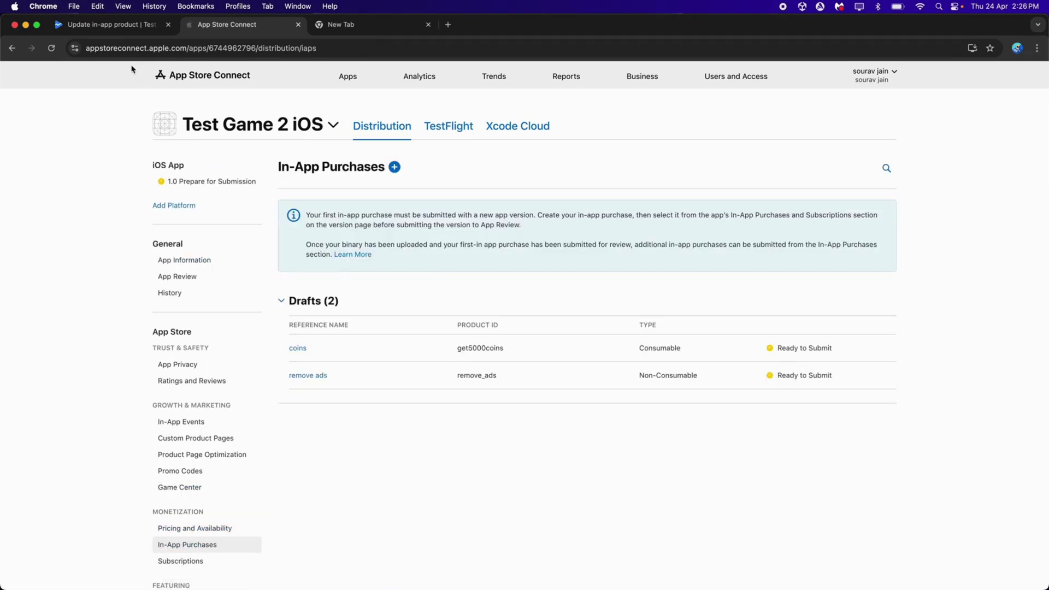
left_click(106, 25)
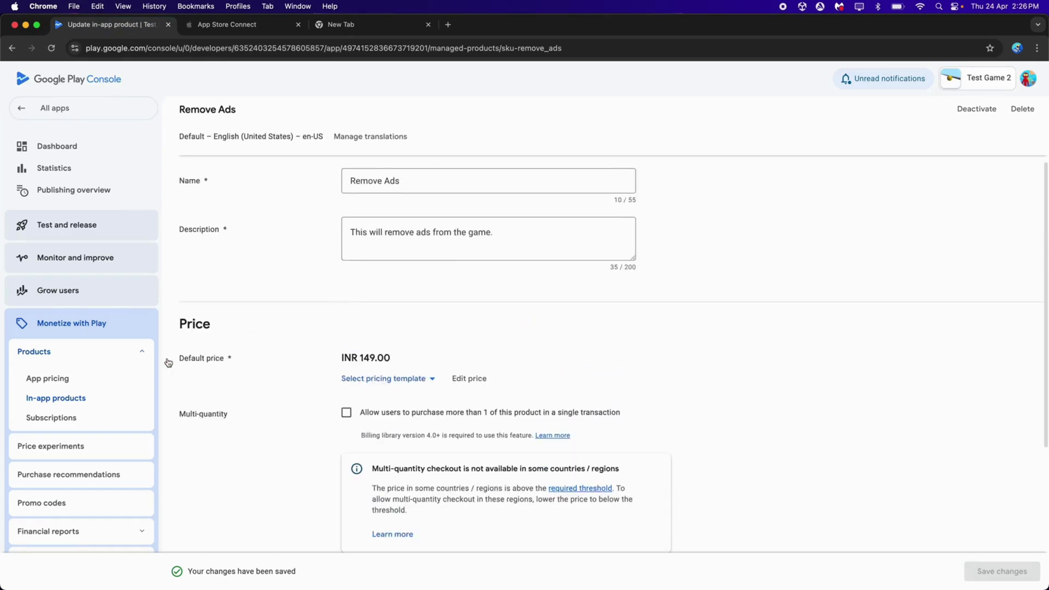
left_click(77, 398)
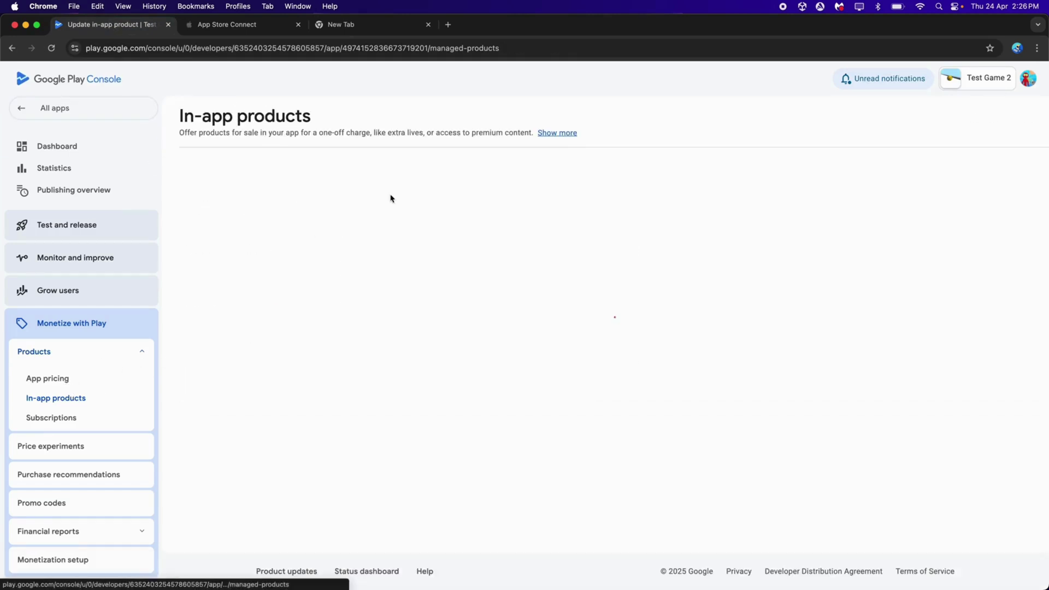
key("super+Tab")
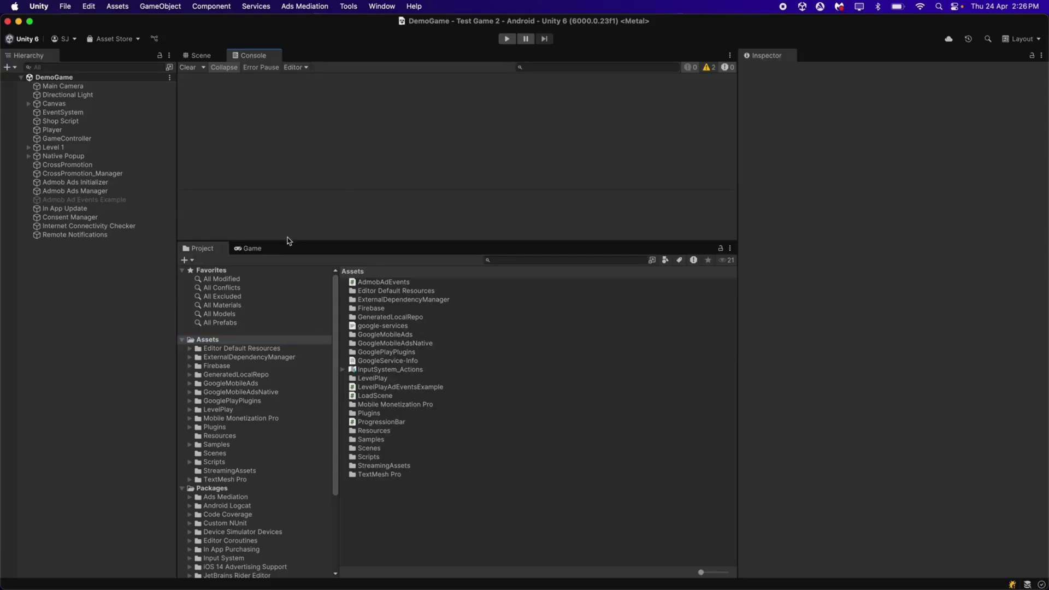